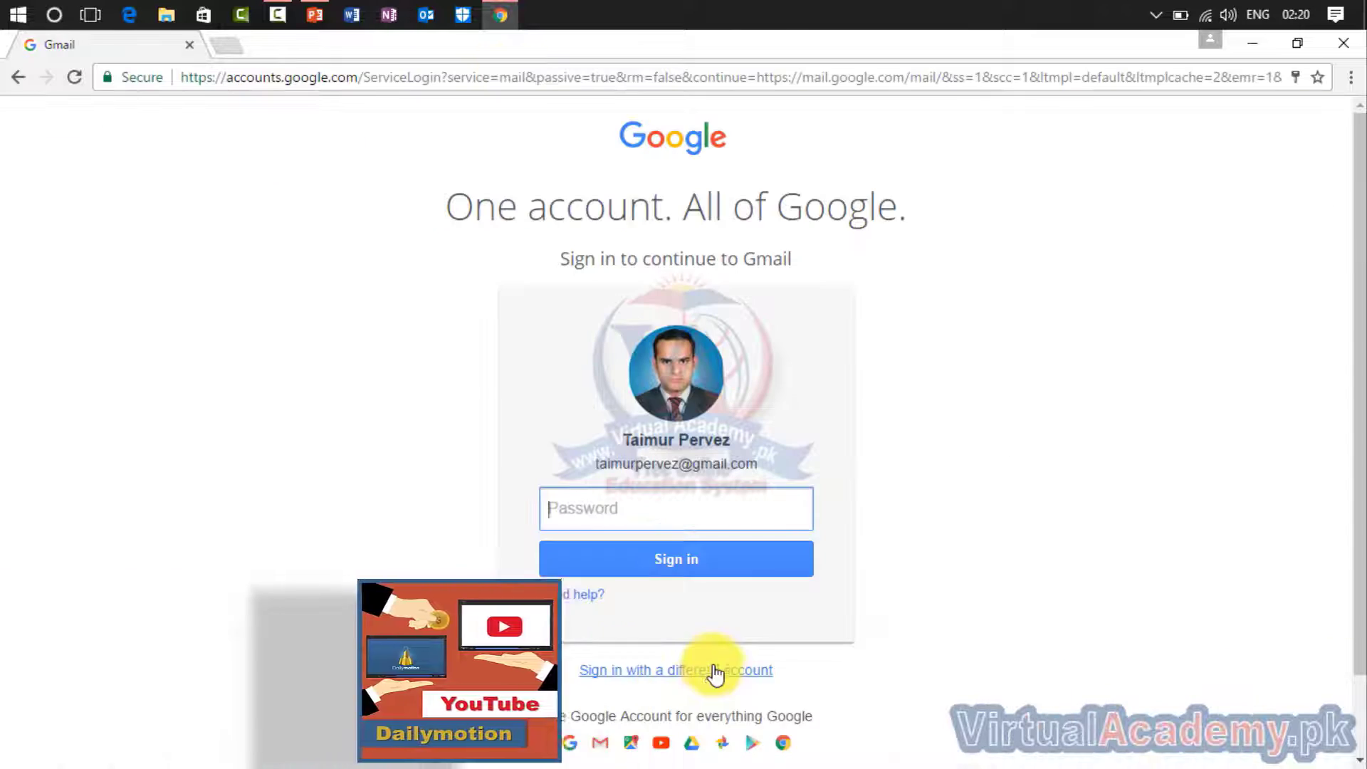
- Choose a different account, add an account, and start creating a new Google account
click(711, 672)
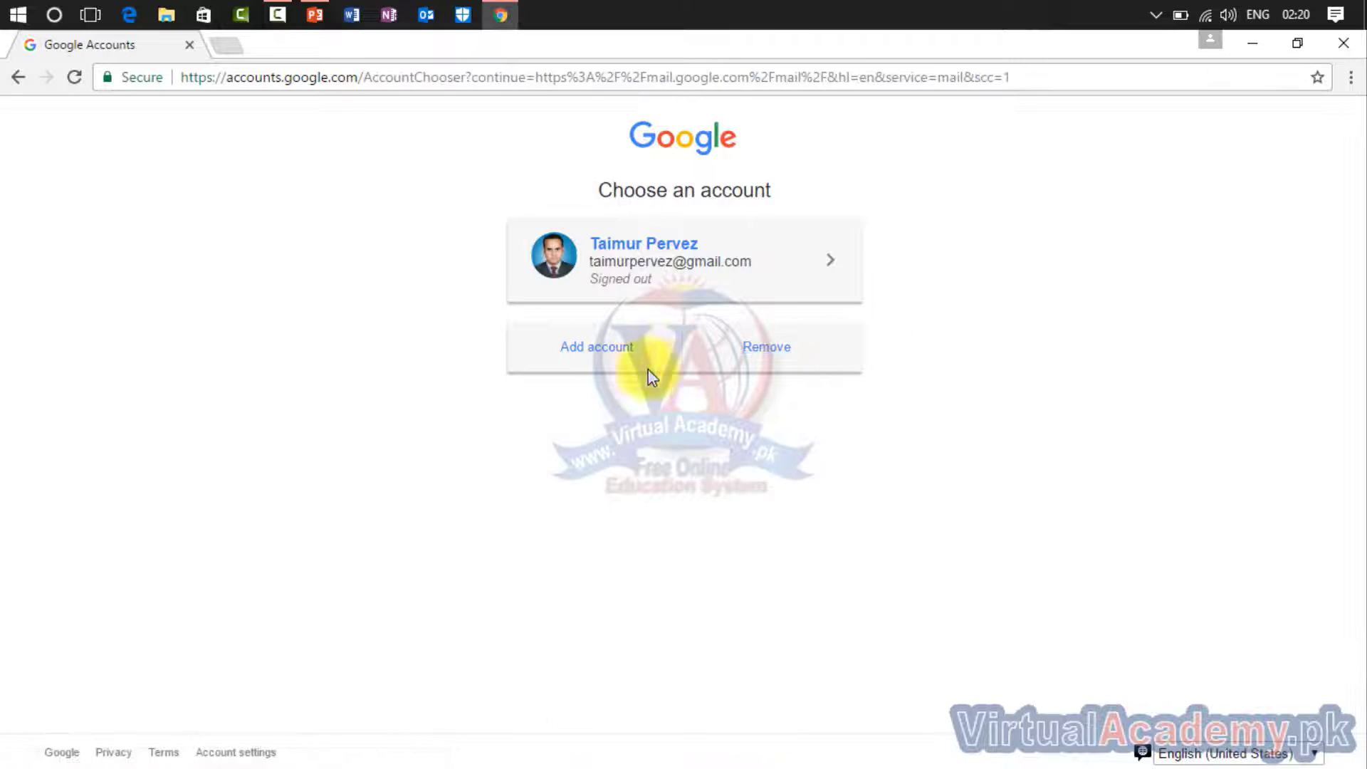
click(617, 354)
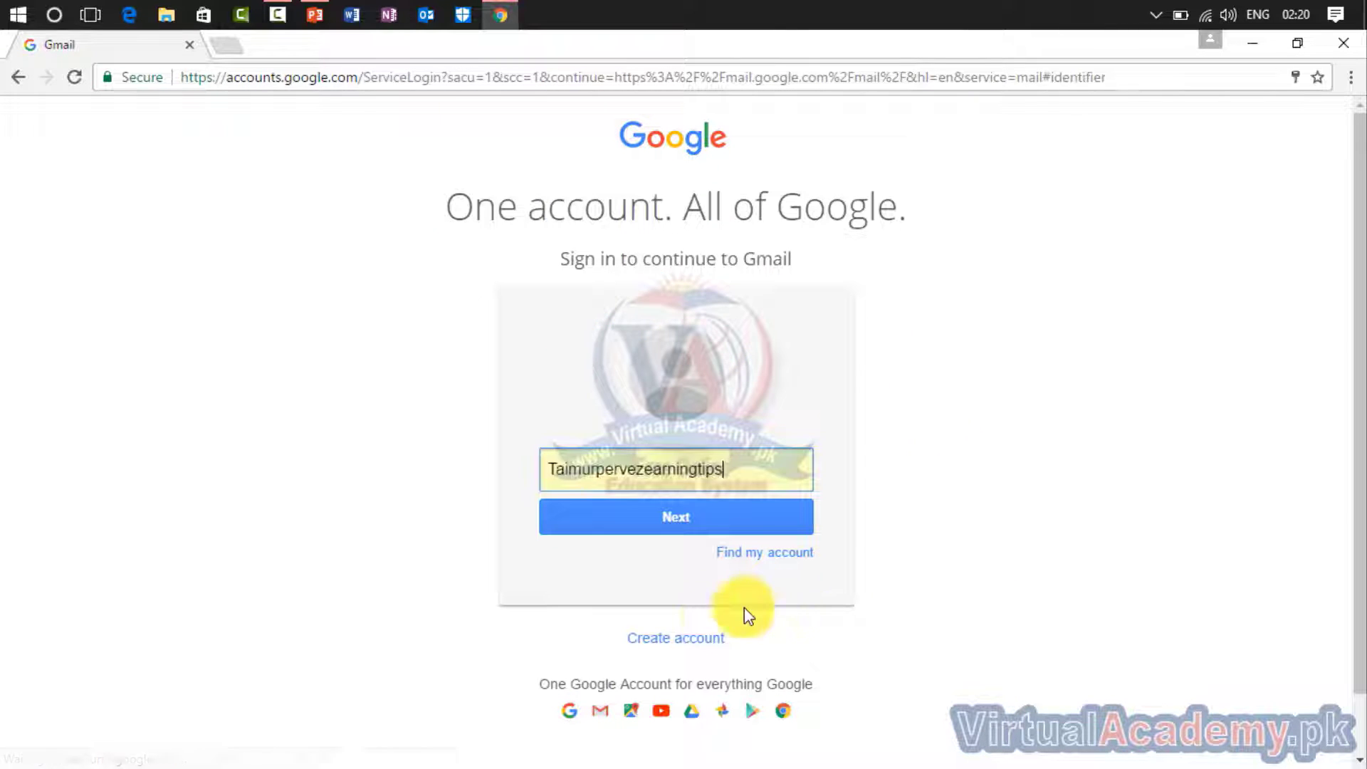
click(690, 640)
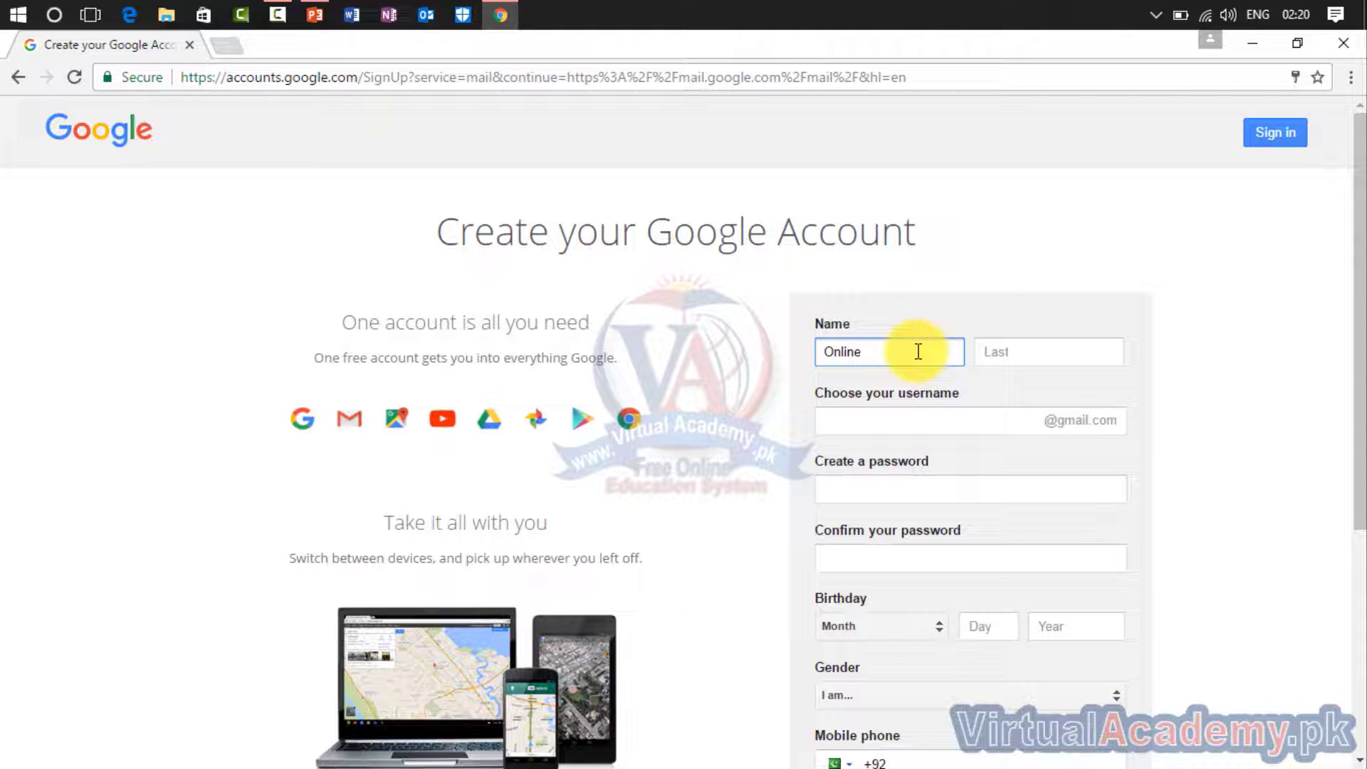
- Enter the last name Earning and choose a username for the new account
key(Tab)
text(E)
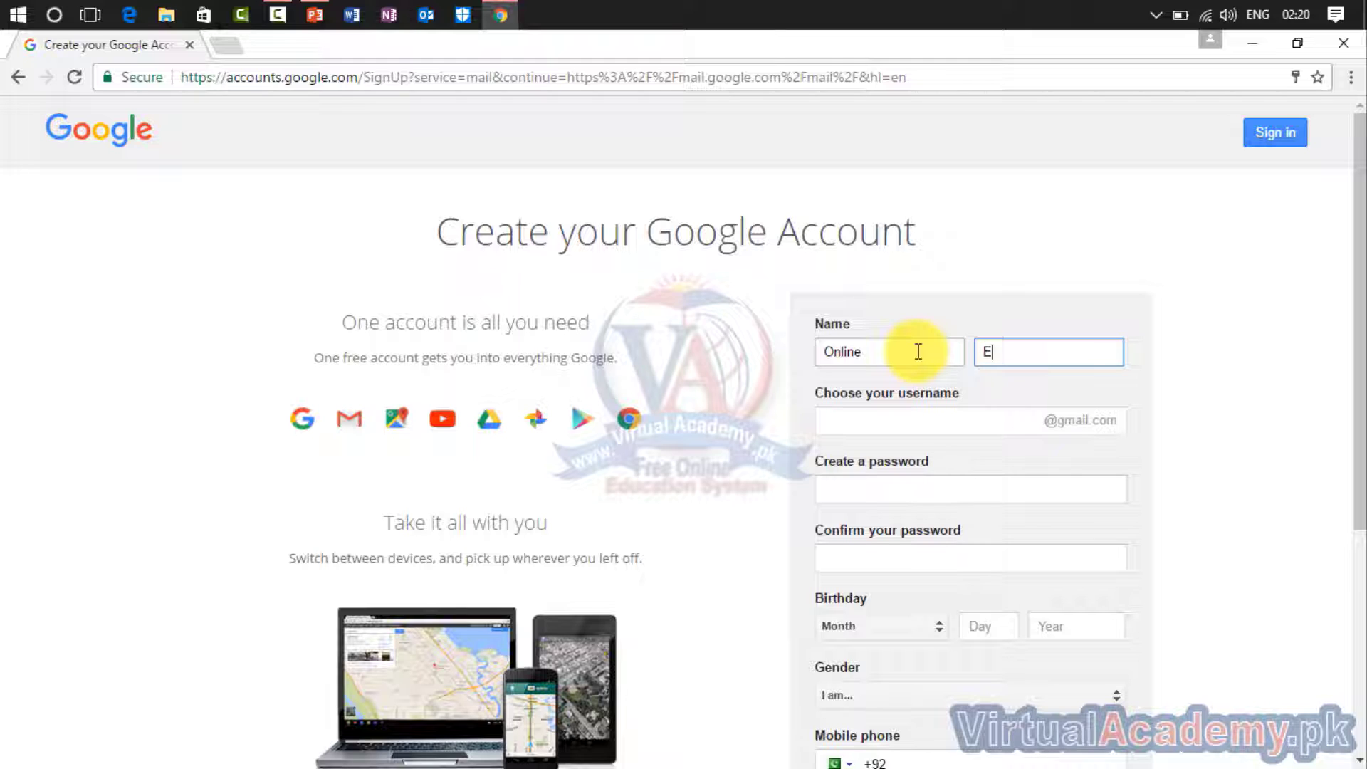
text(arning)
key(Tab)
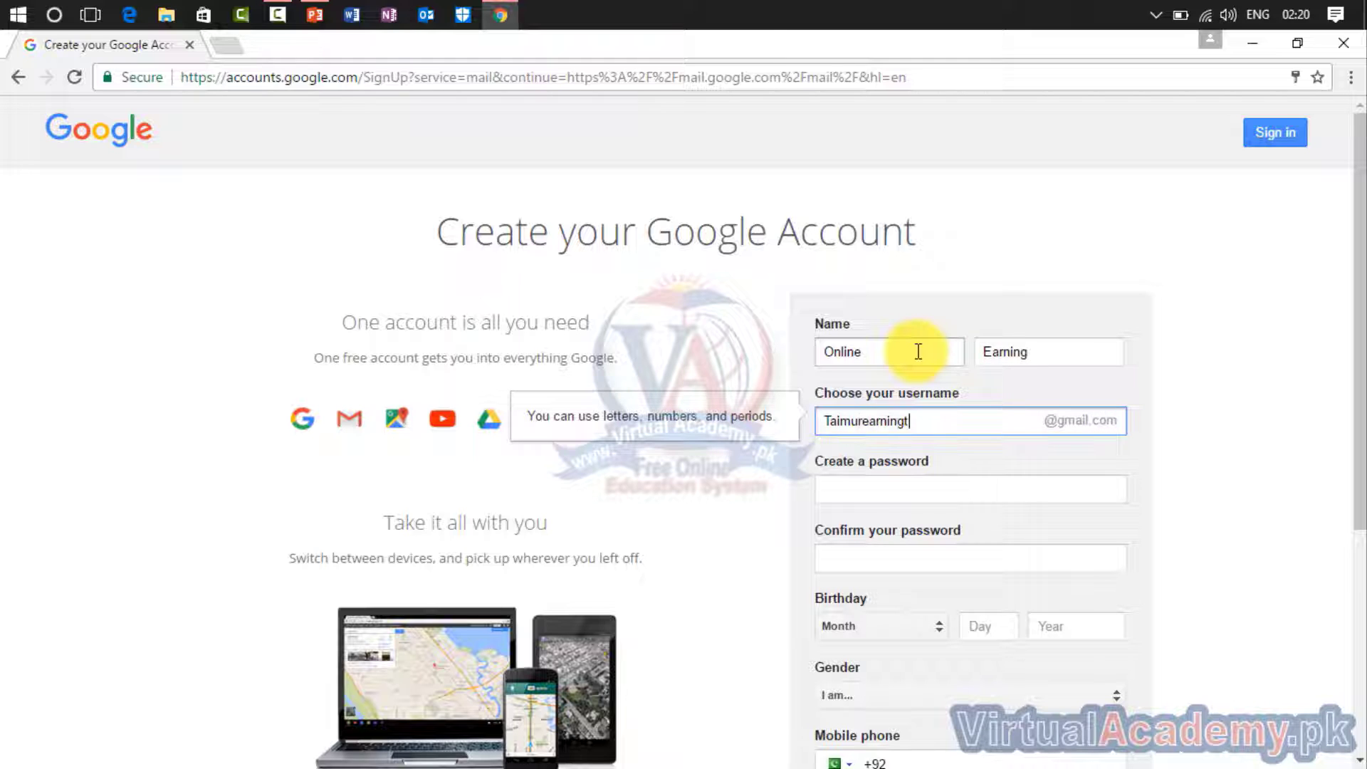
- Enter the account password and confirm it
click(942, 489)
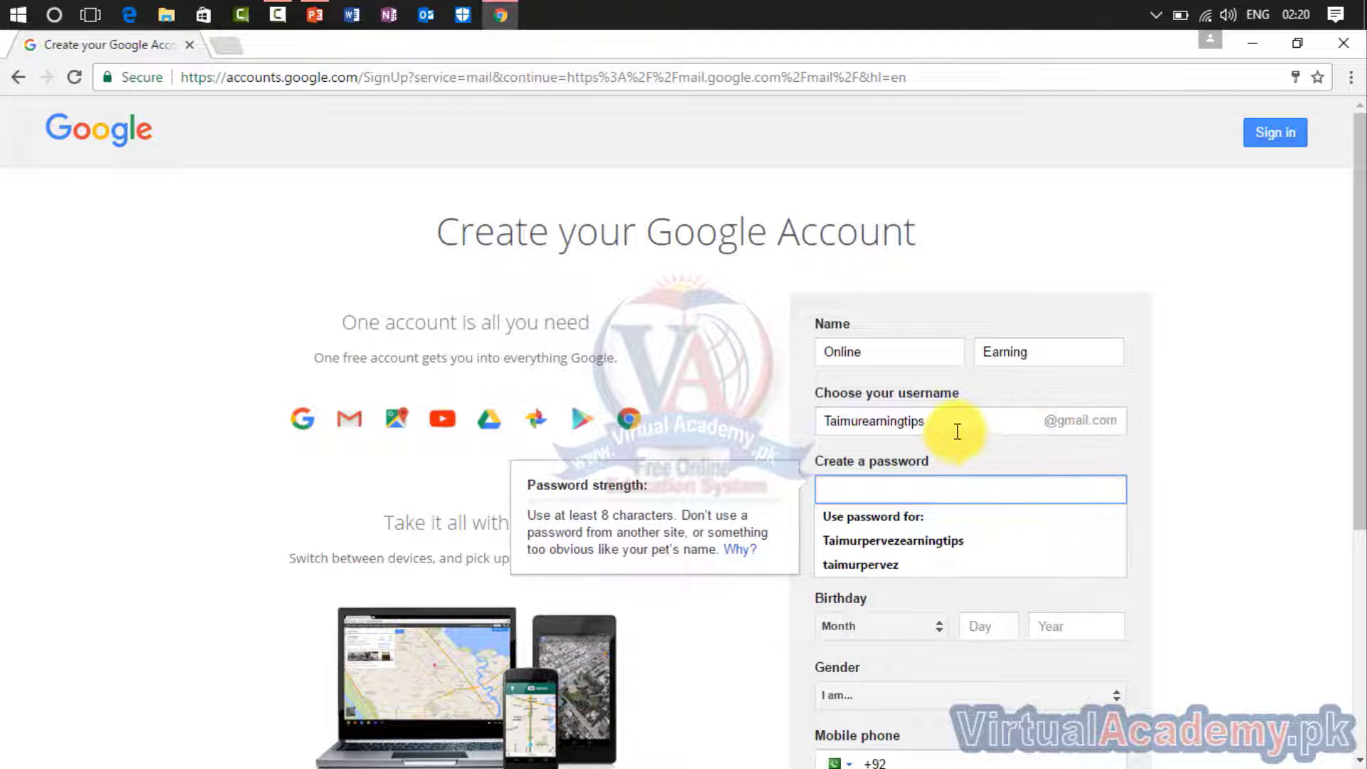
text(t)
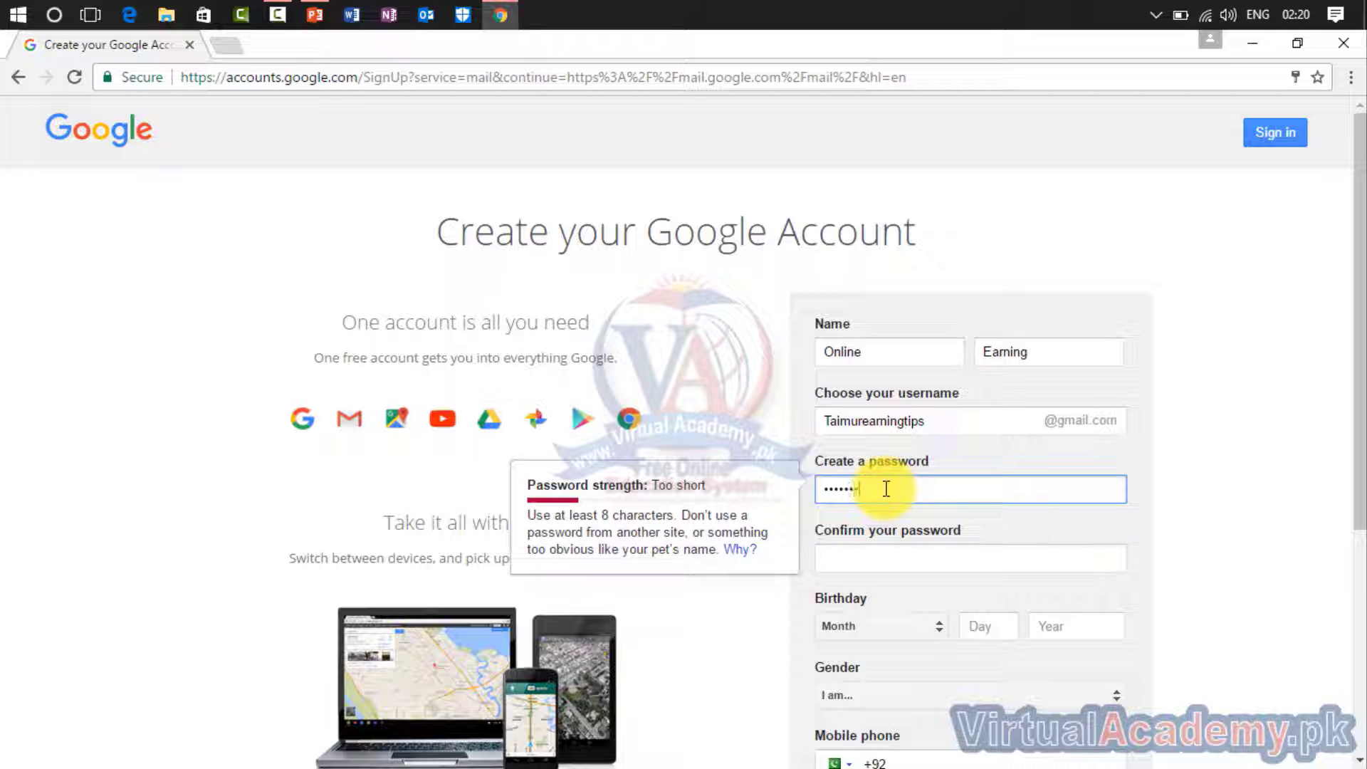
text(•••••••••)
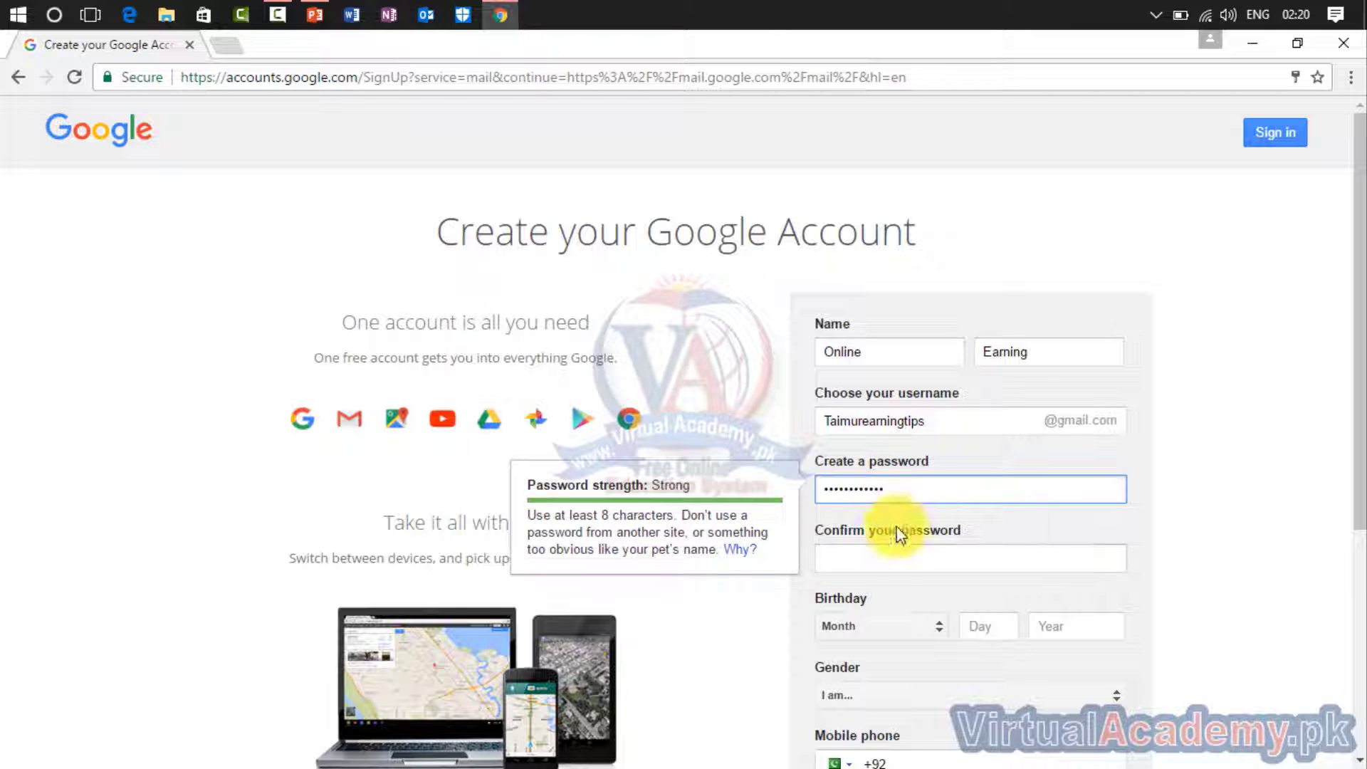
click(887, 554)
text(•)
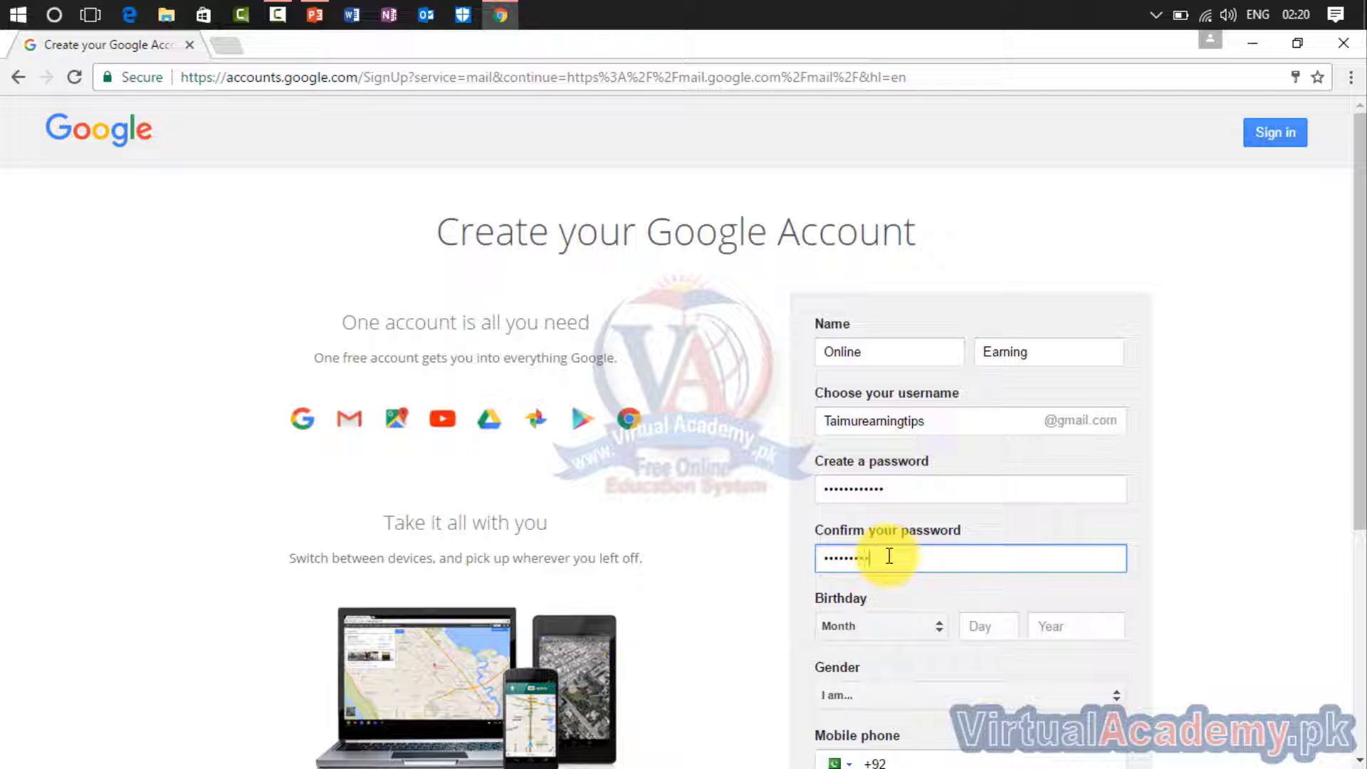
- Set the birthday to April 20, 1990 and gender to Male
click(870, 631)
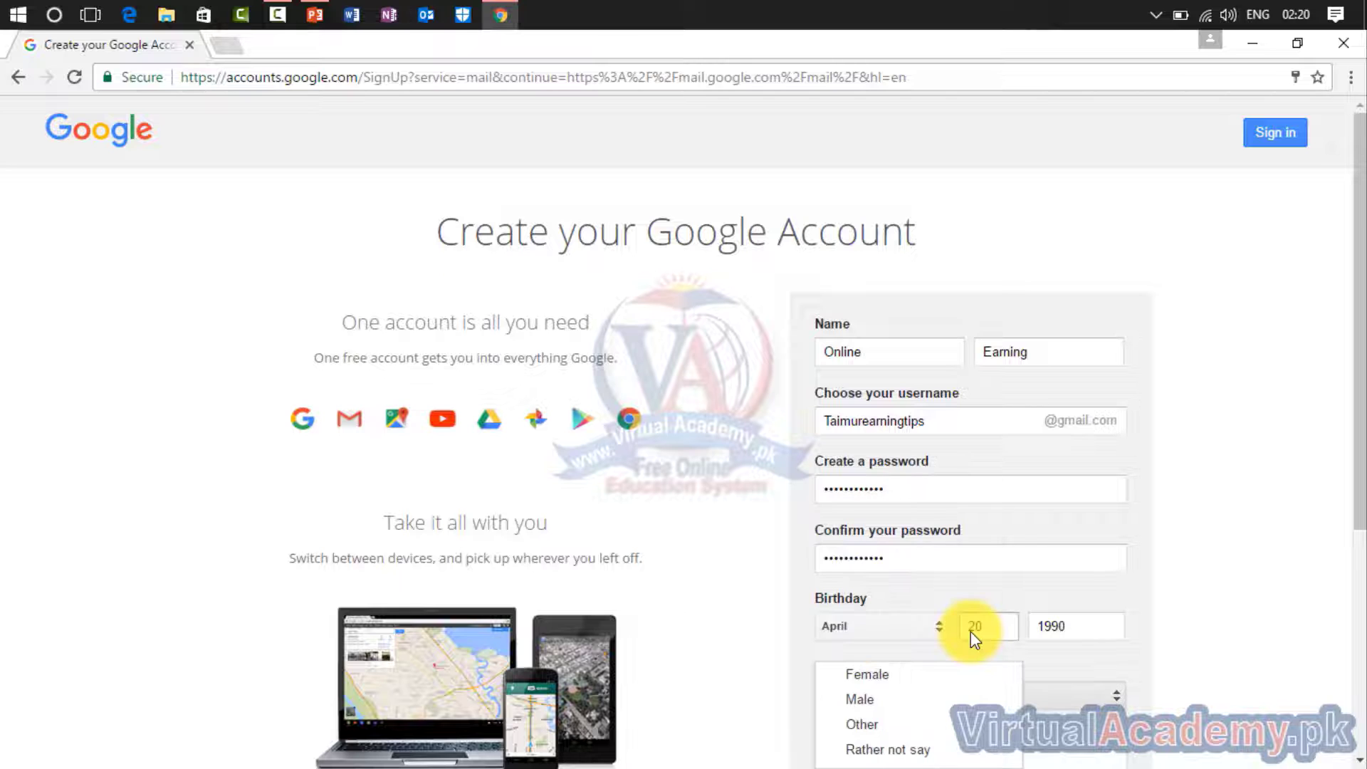
key(Down)
key(Down)
key(Return)
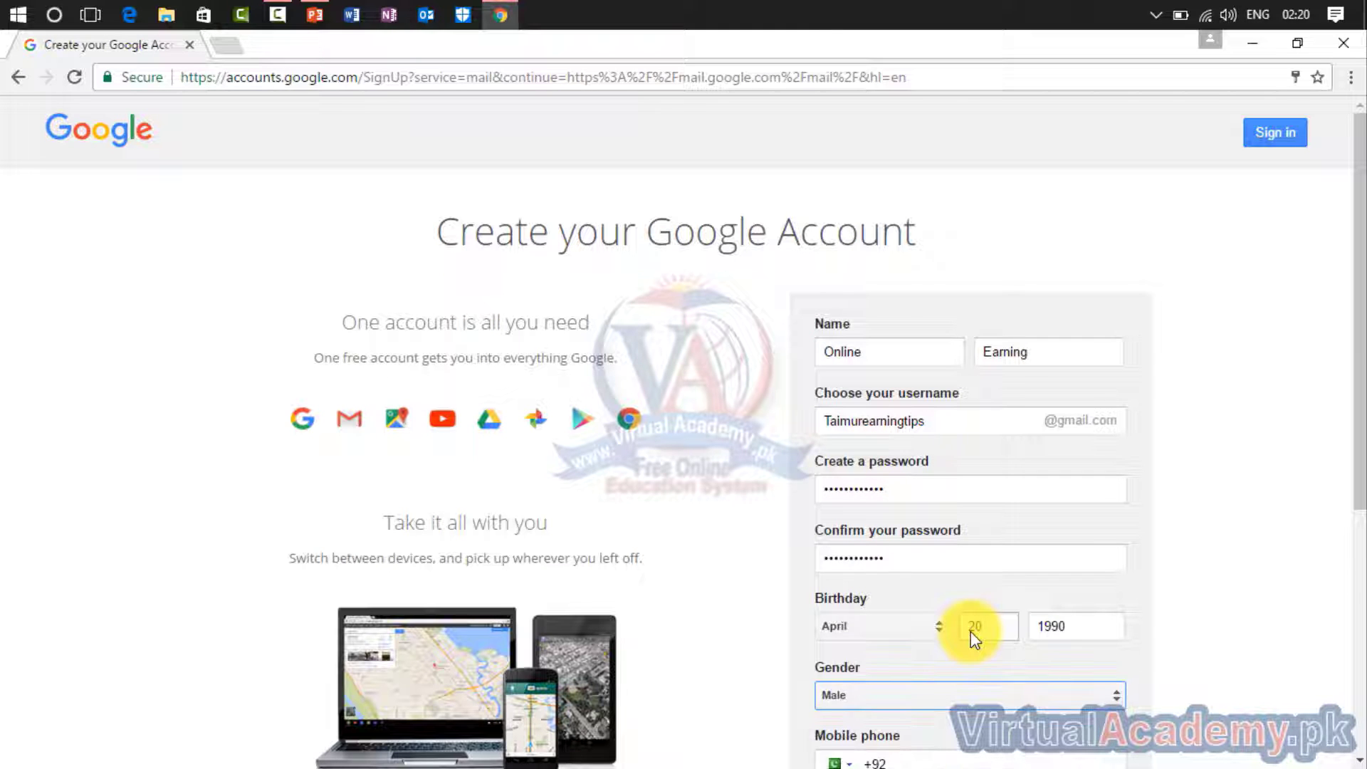
scroll(1361, 356, down, 5)
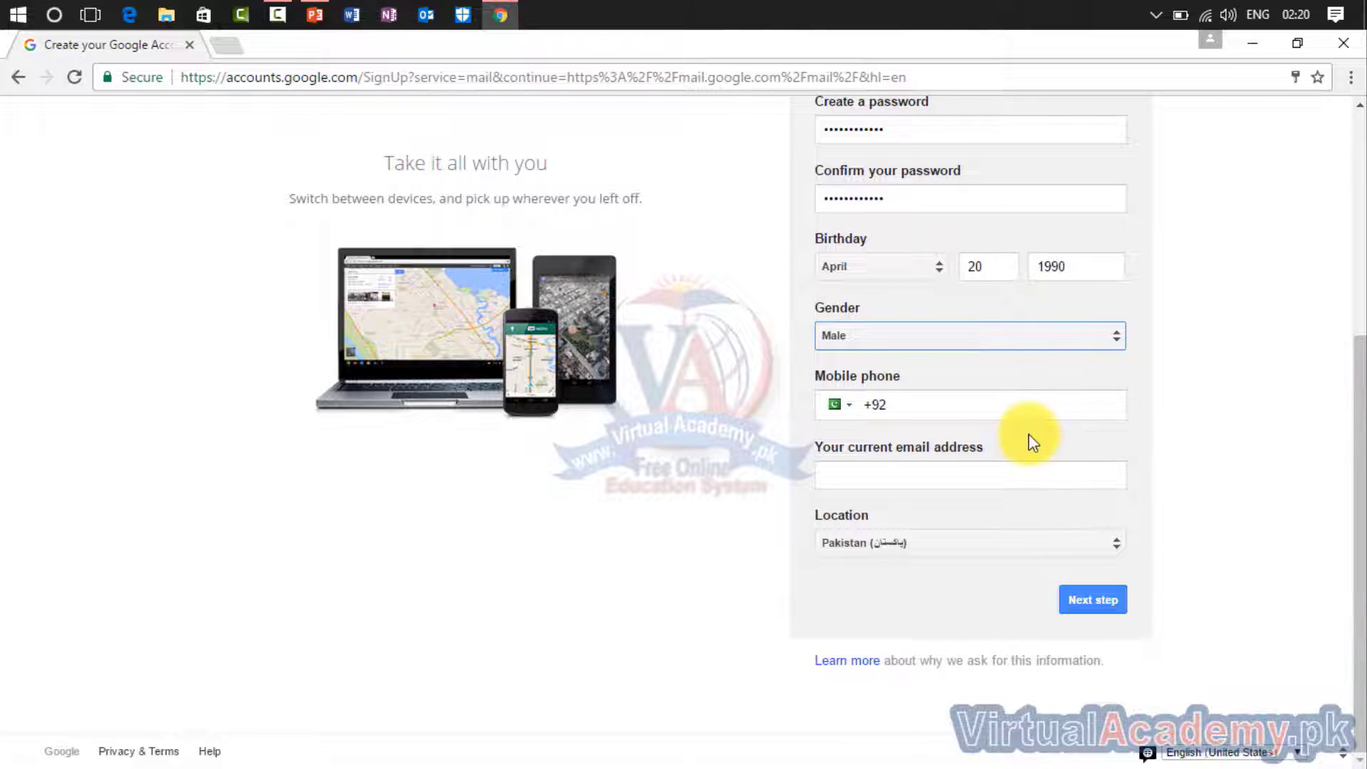
click(1007, 415)
- Leave the sign-up location set to Pakistan
click(1004, 476)
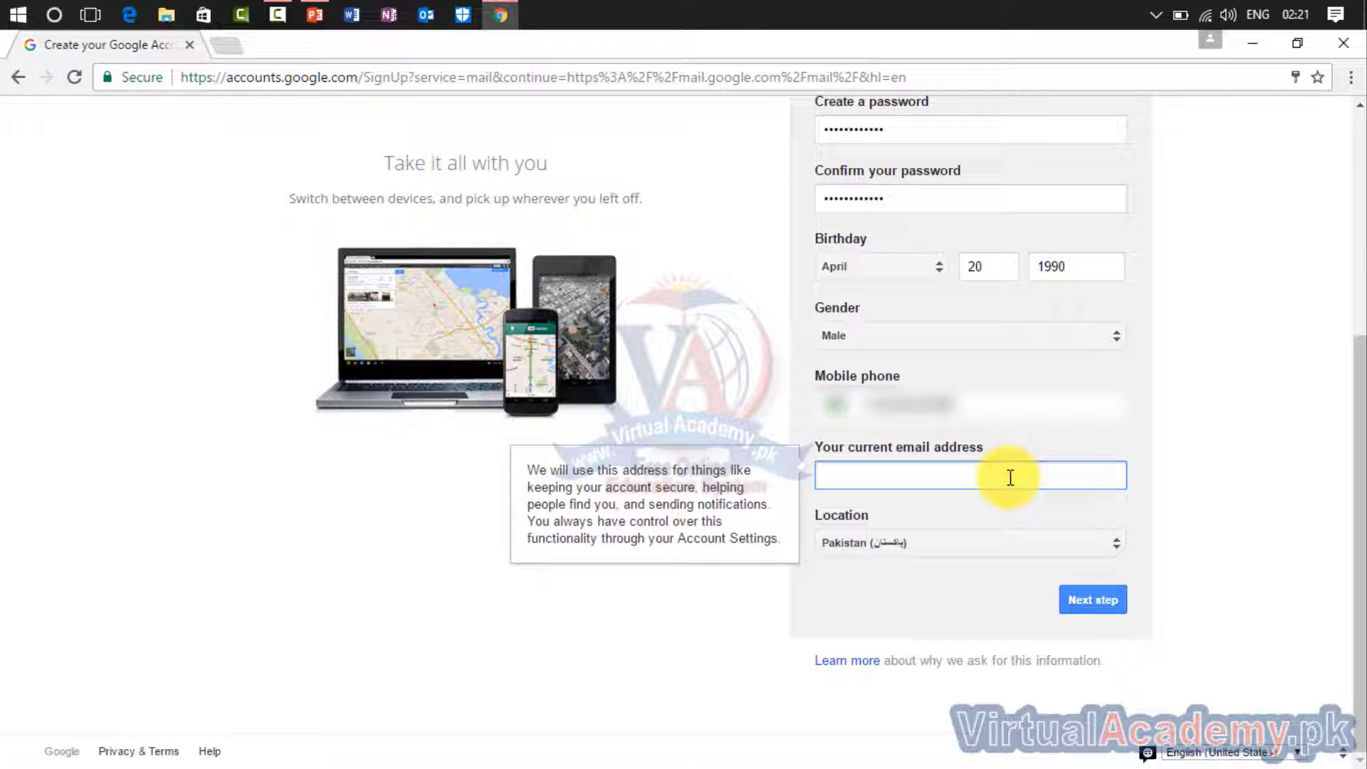
click(931, 555)
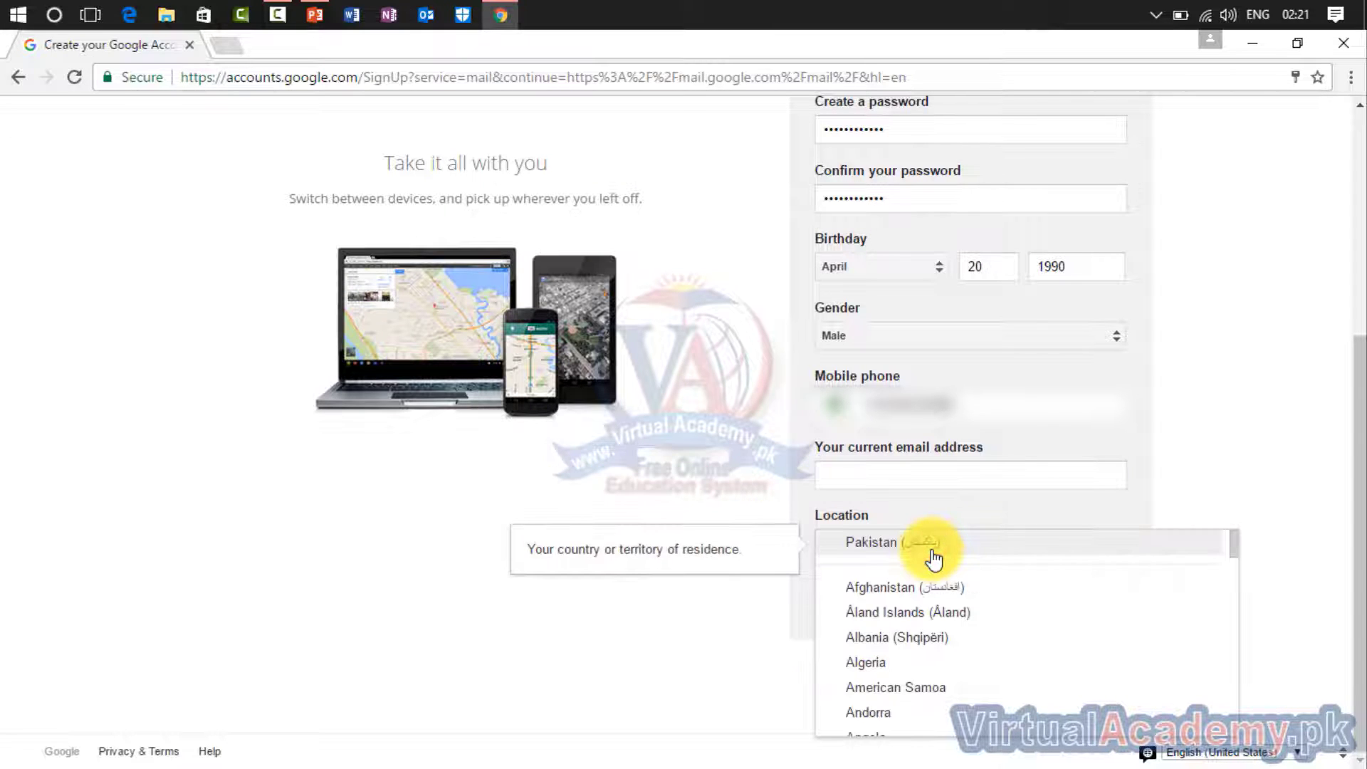
click(1302, 456)
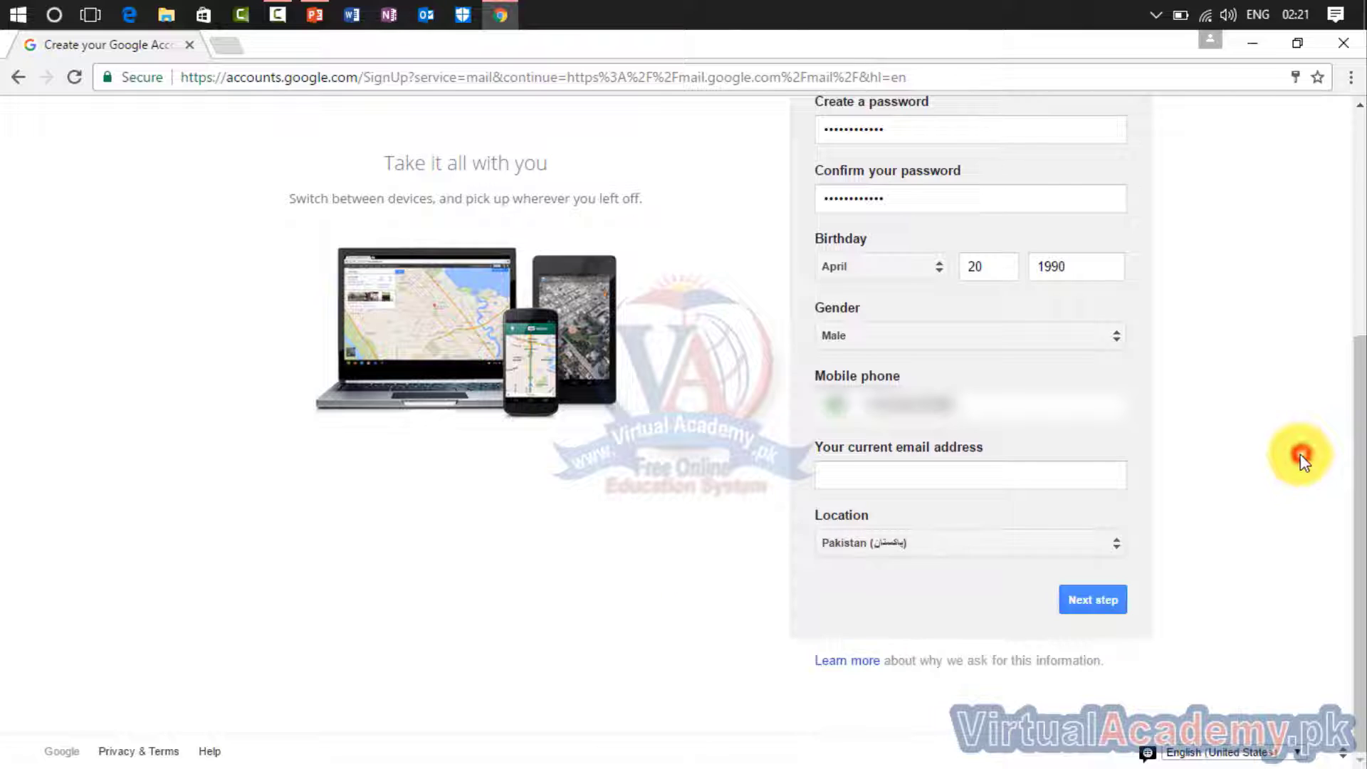
- Submit the sign-up form and agree to the Privacy and Terms
click(1103, 602)
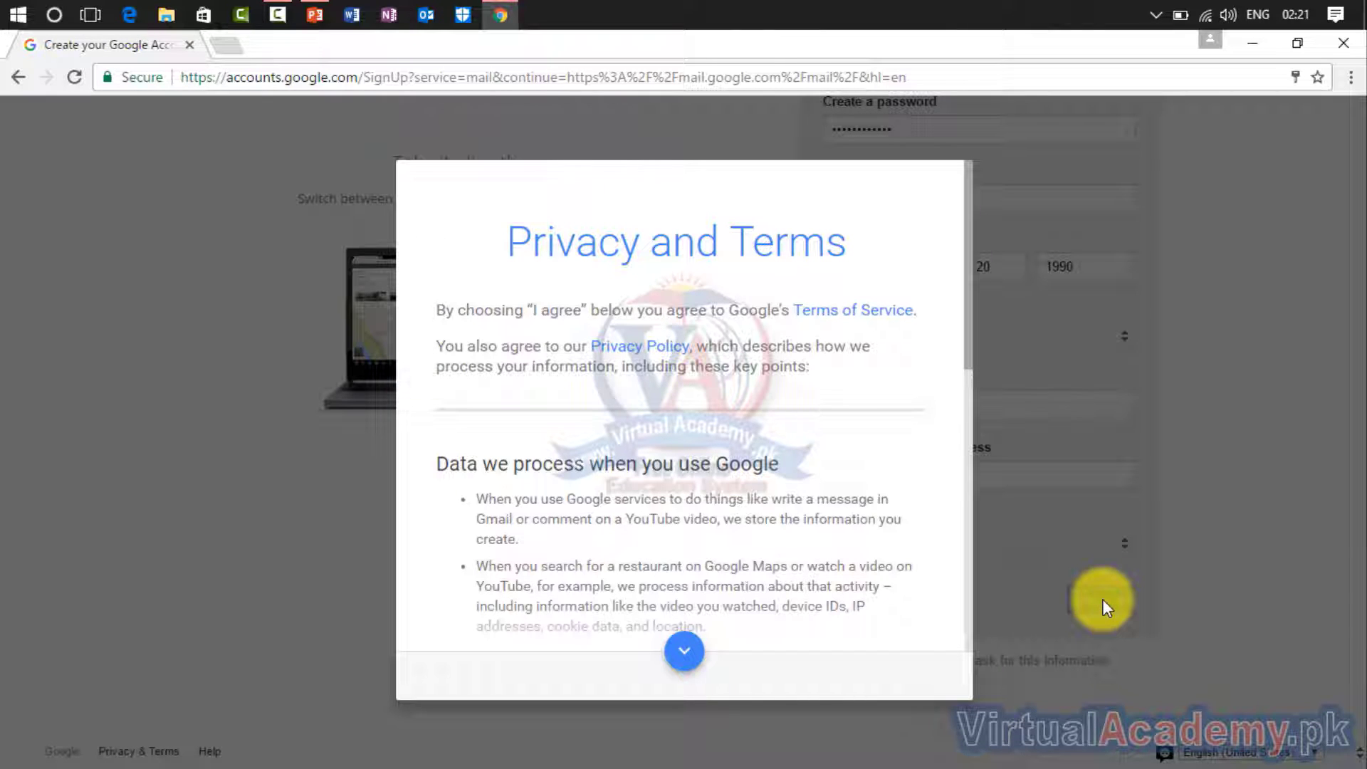
drag(971, 324, 966, 744)
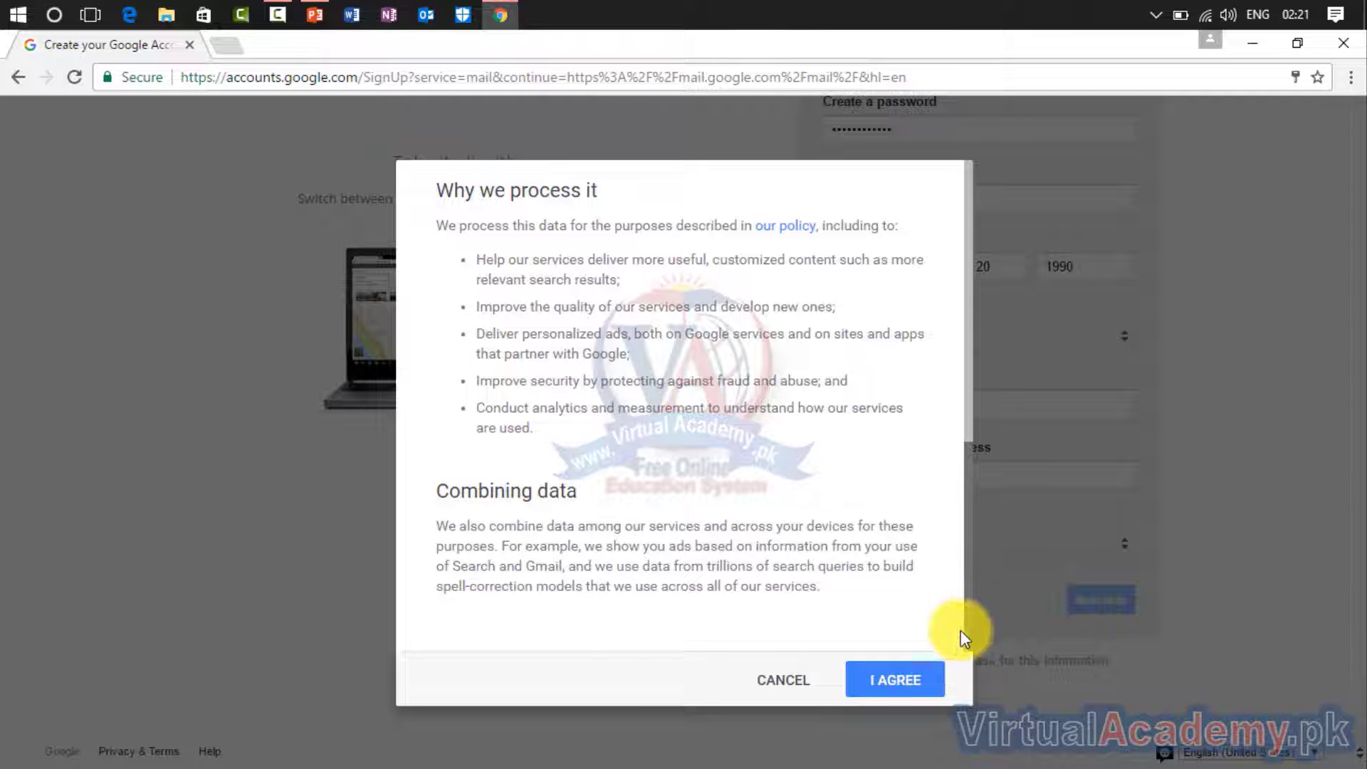
click(881, 677)
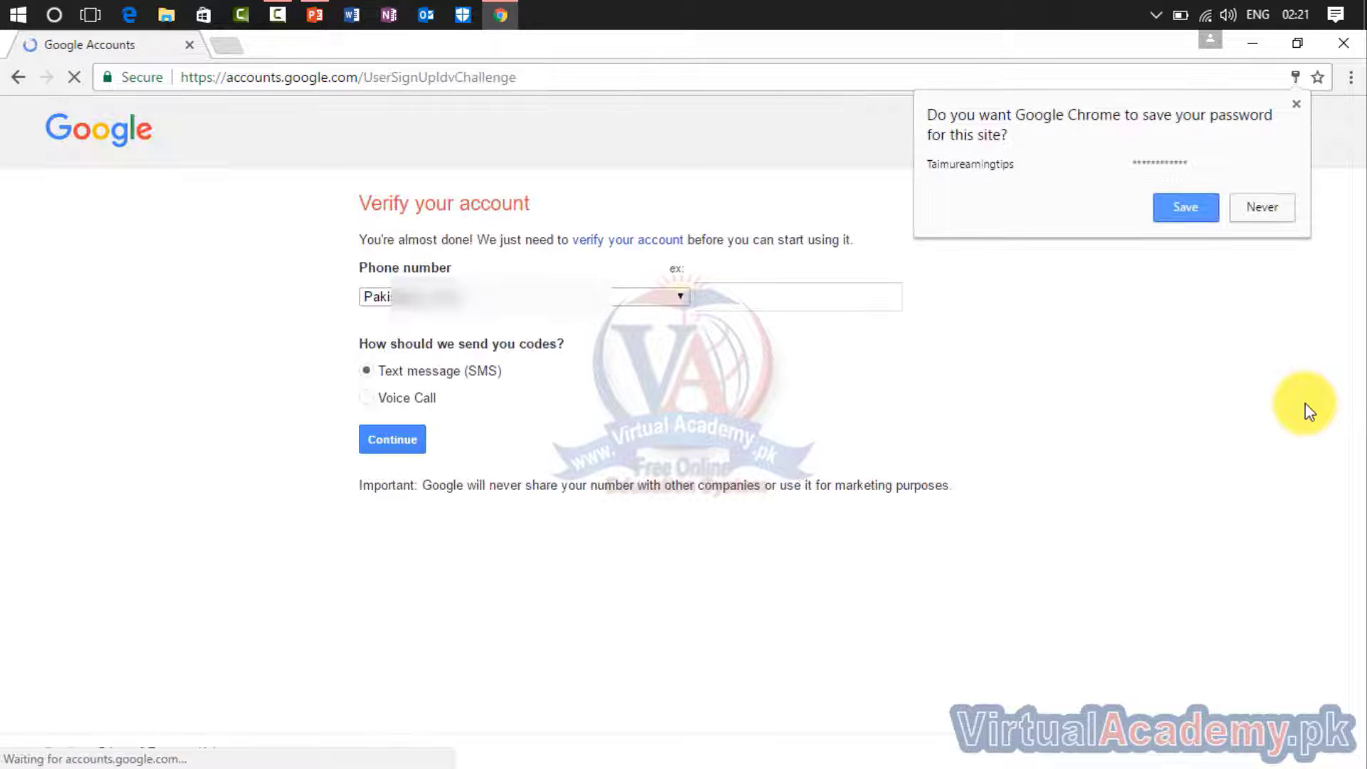
- Have the verification code sent to the entered phone number by voice call
click(516, 298)
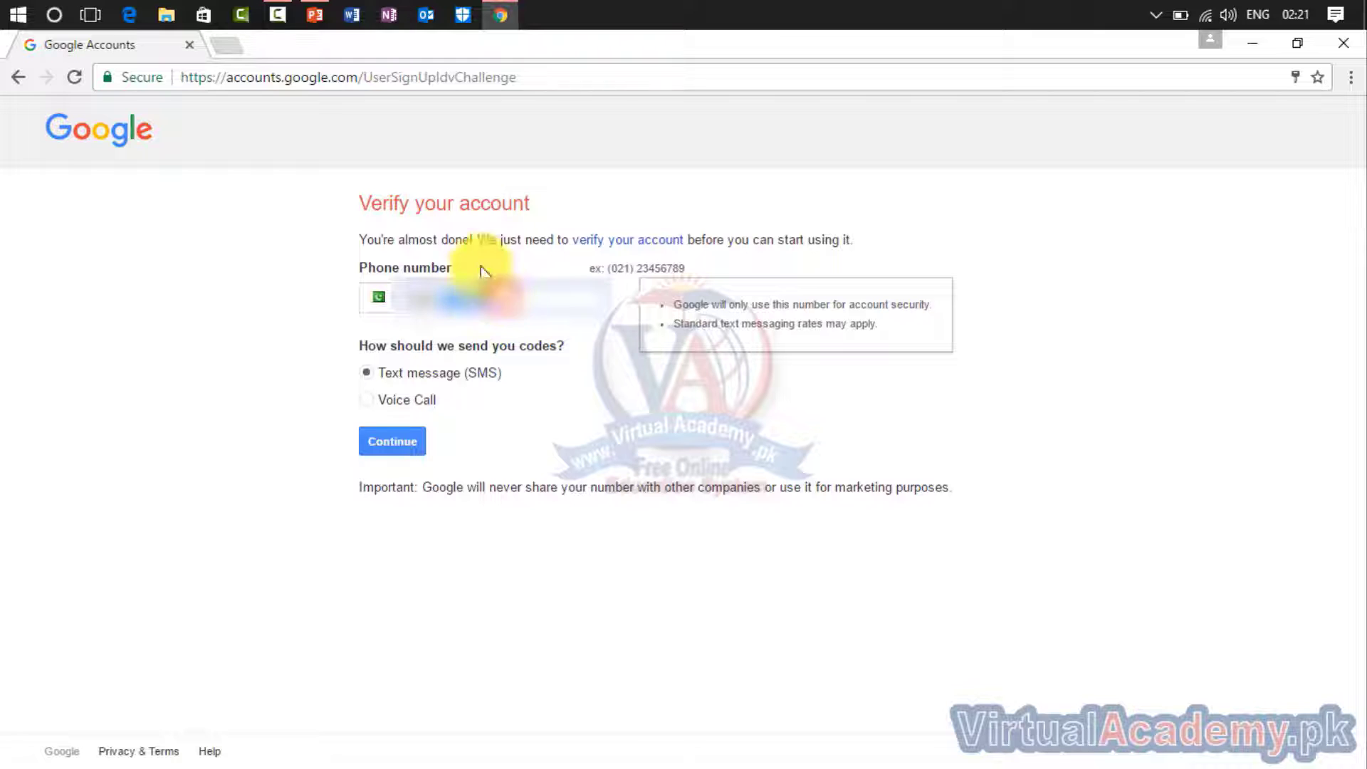
click(365, 399)
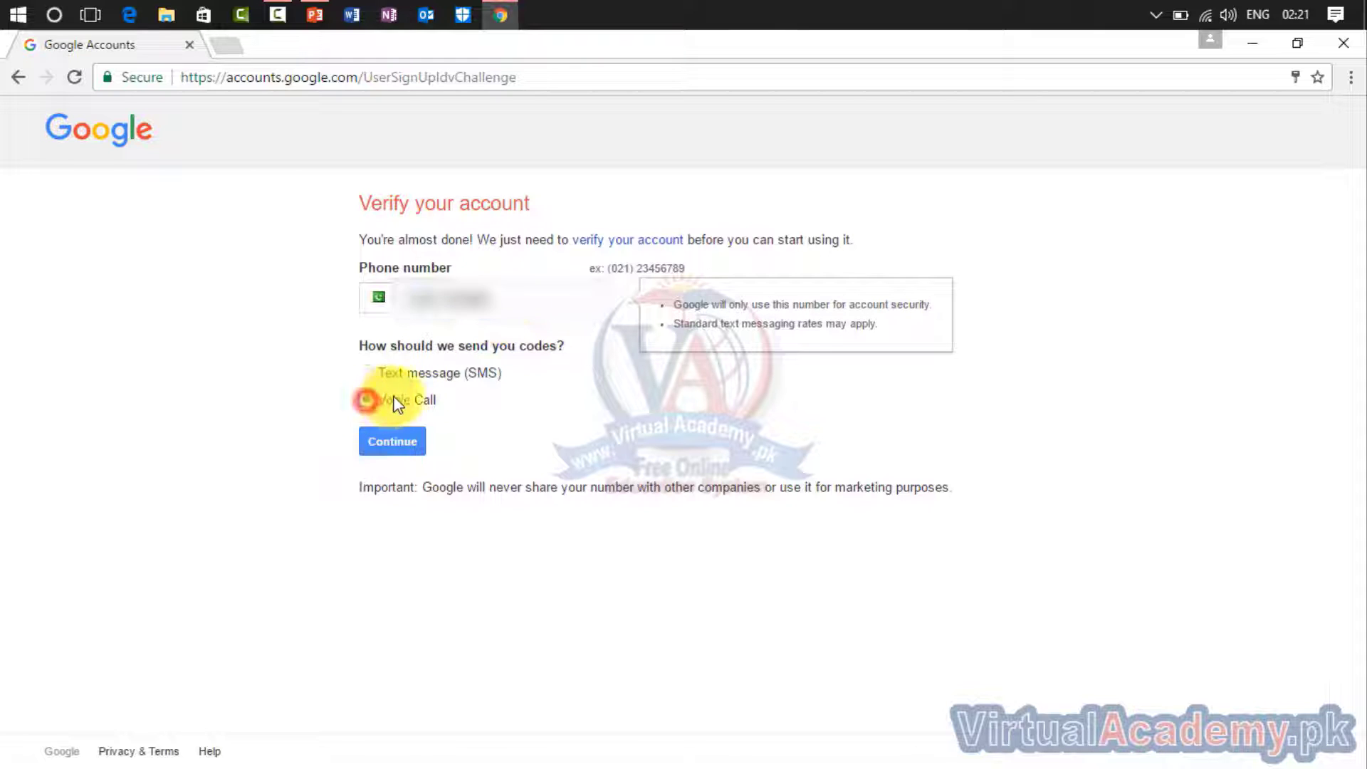
click(366, 372)
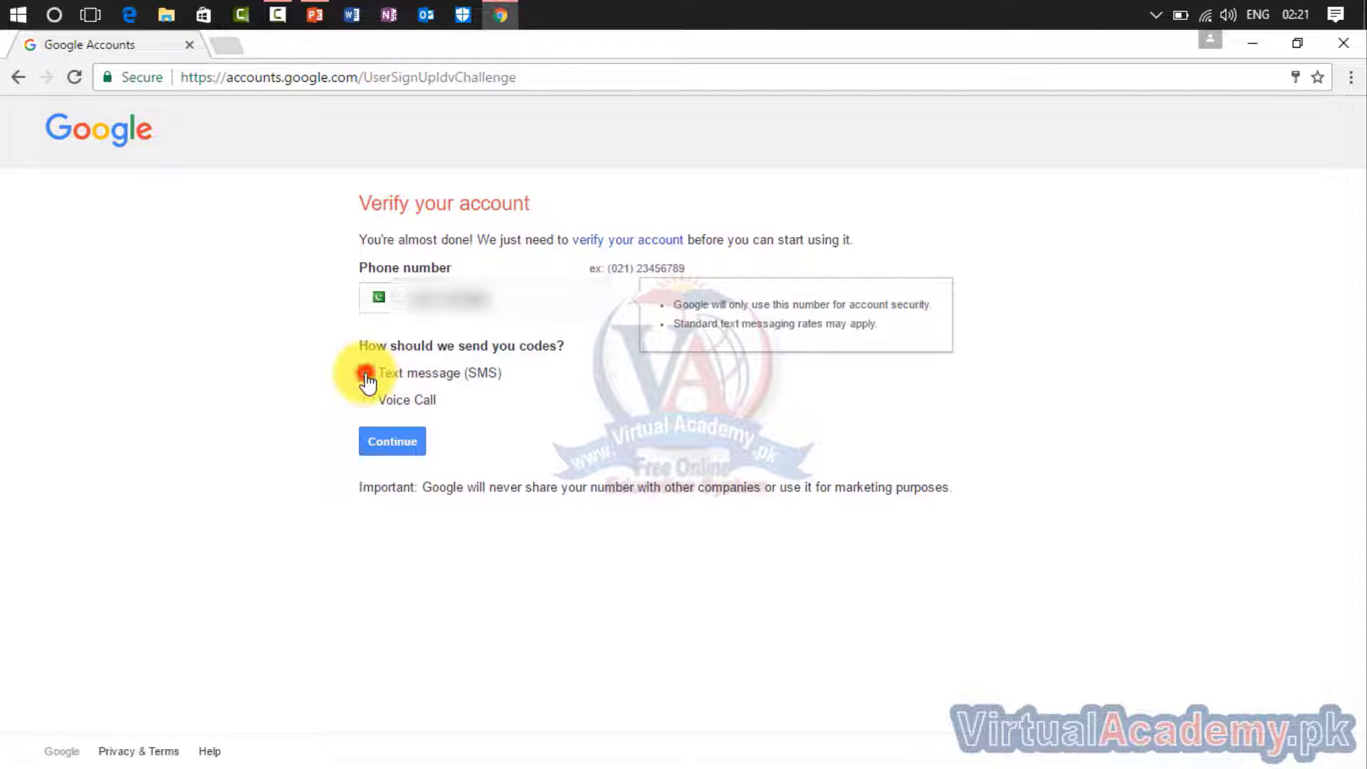
drag(500, 301, 396, 299)
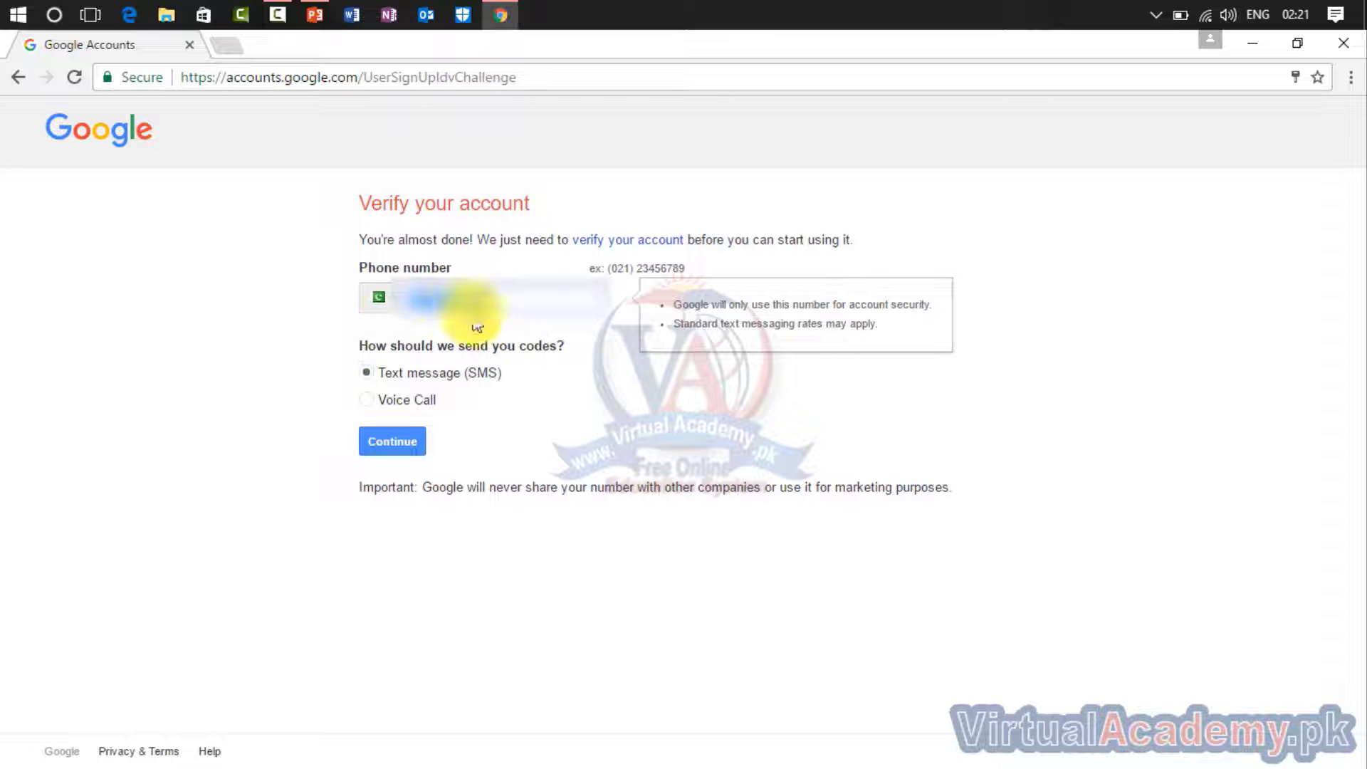
click(407, 396)
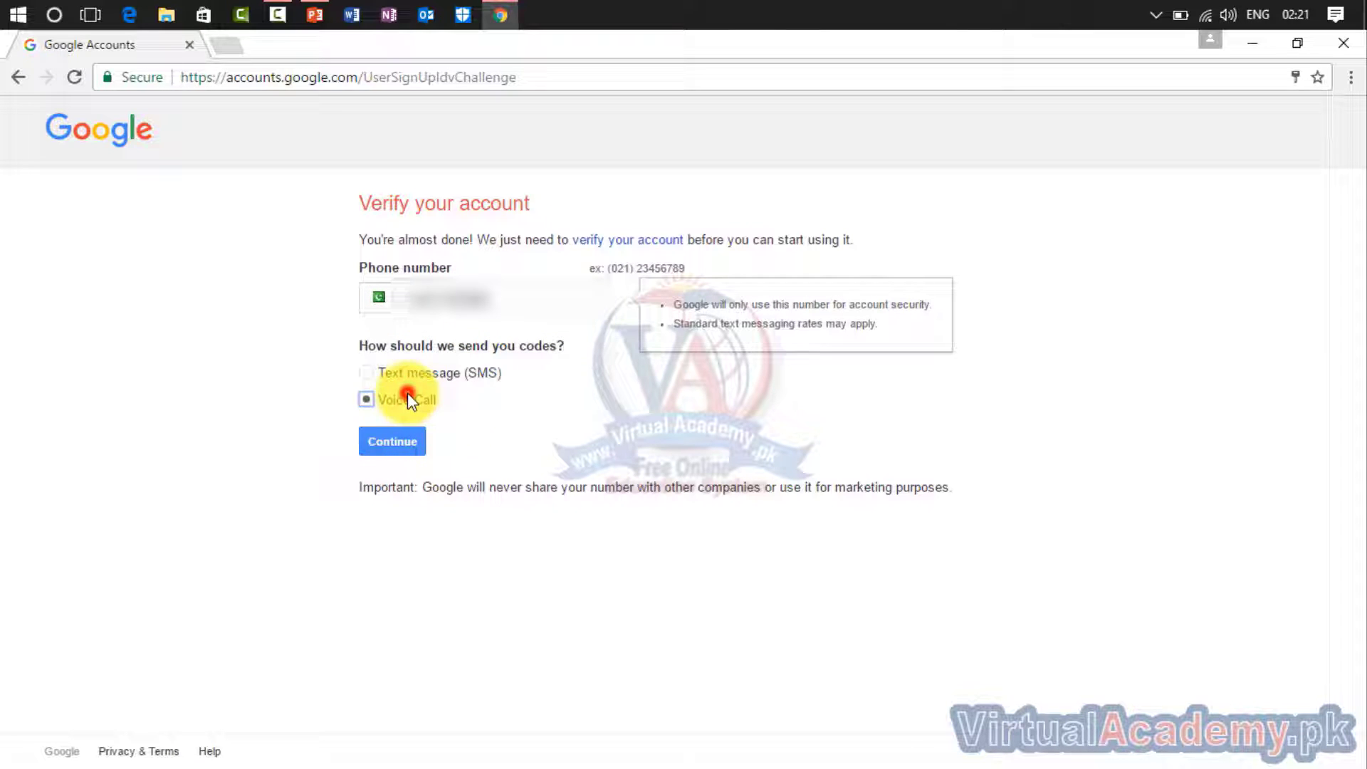
click(393, 443)
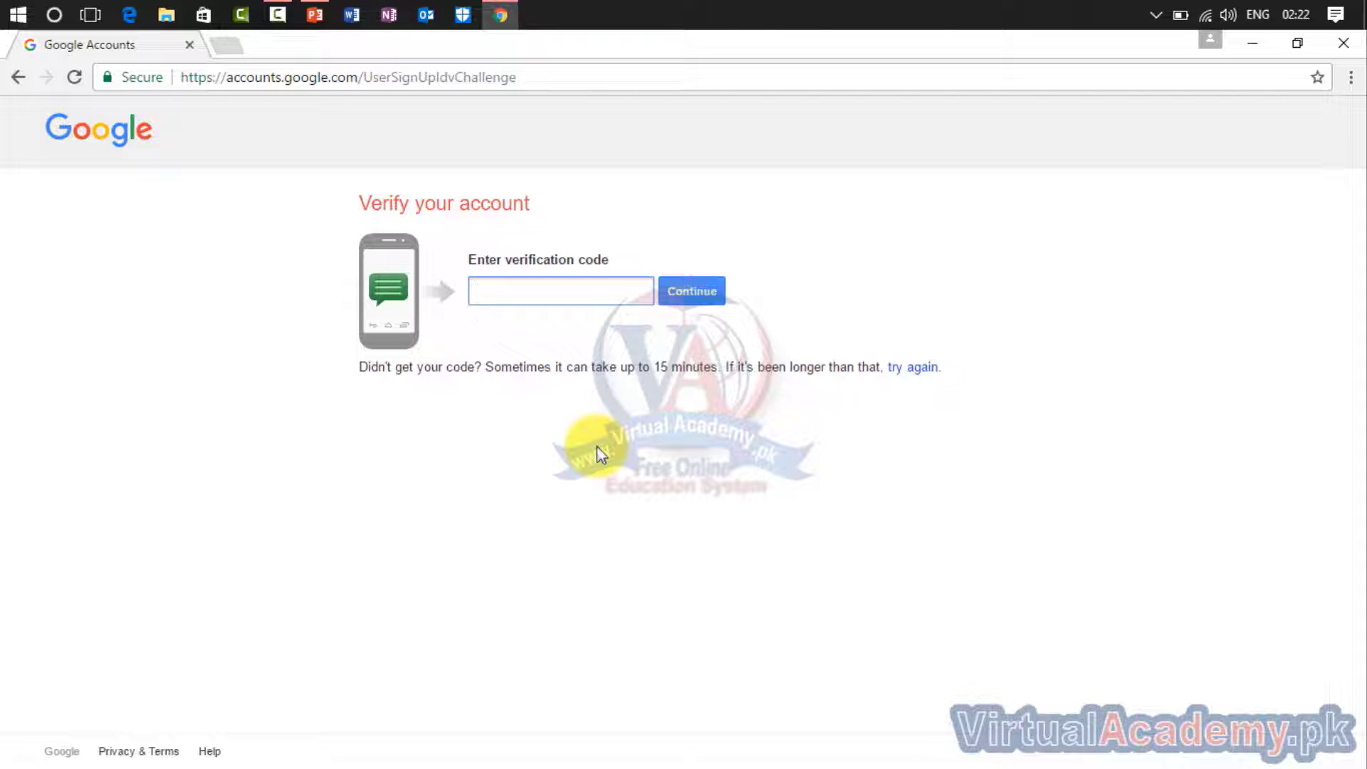
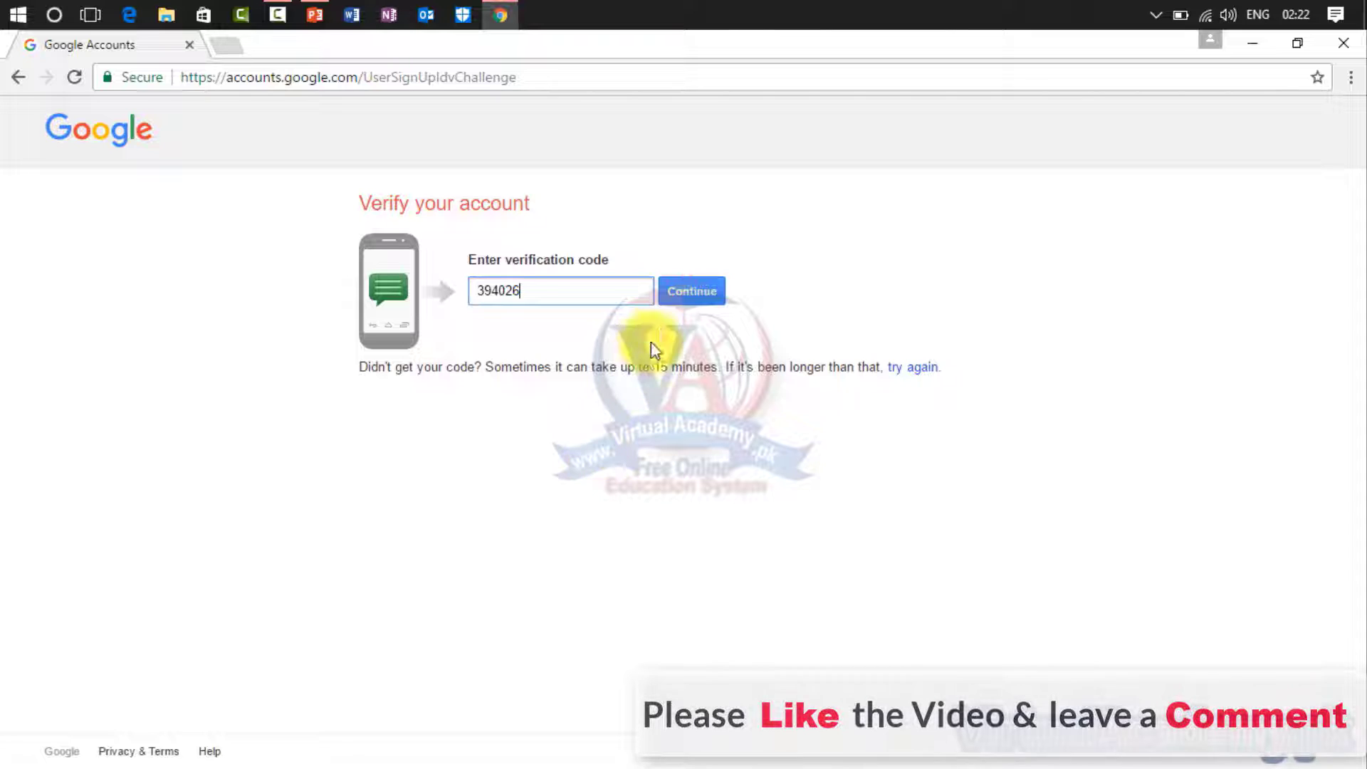
- Enter the received verification code and submit it
click(694, 294)
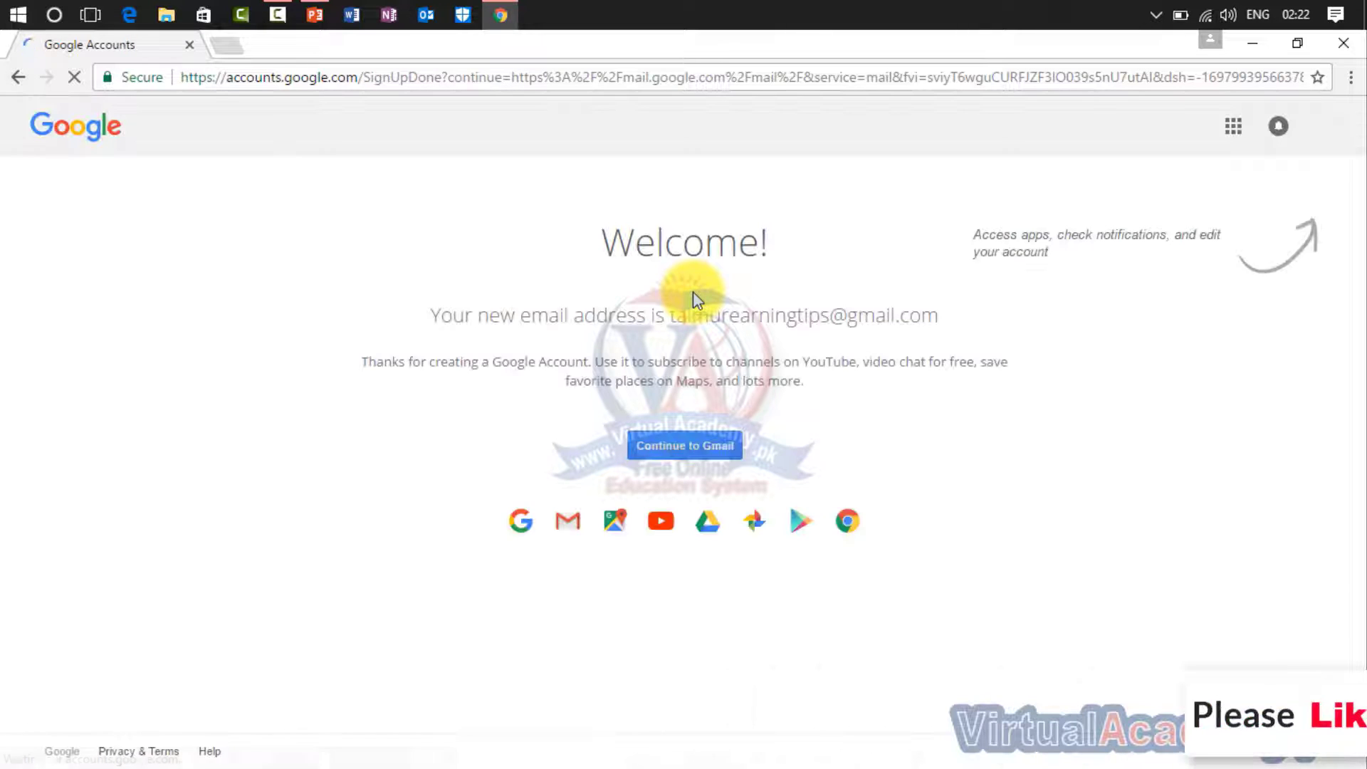
- Continue to Gmail, close the welcome window over the inbox, and open a new tab
click(675, 453)
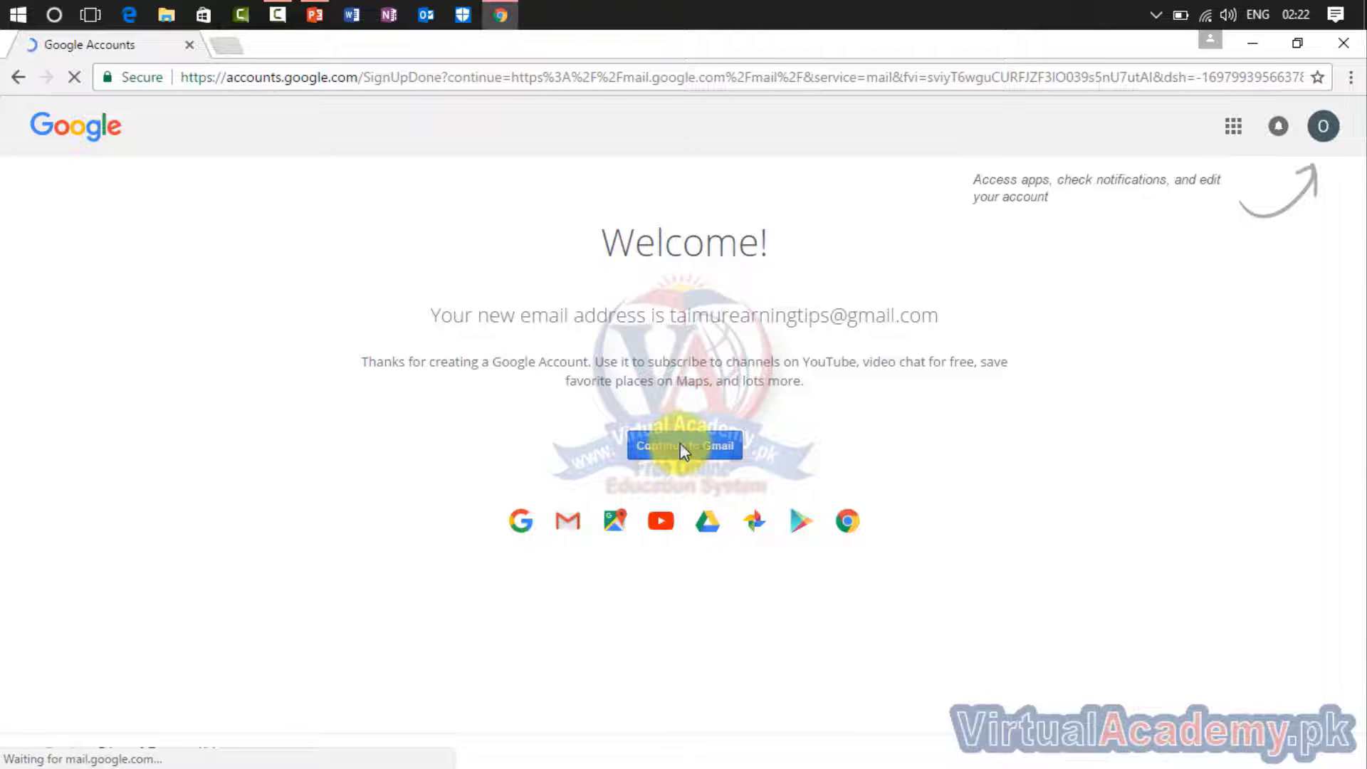
click(674, 445)
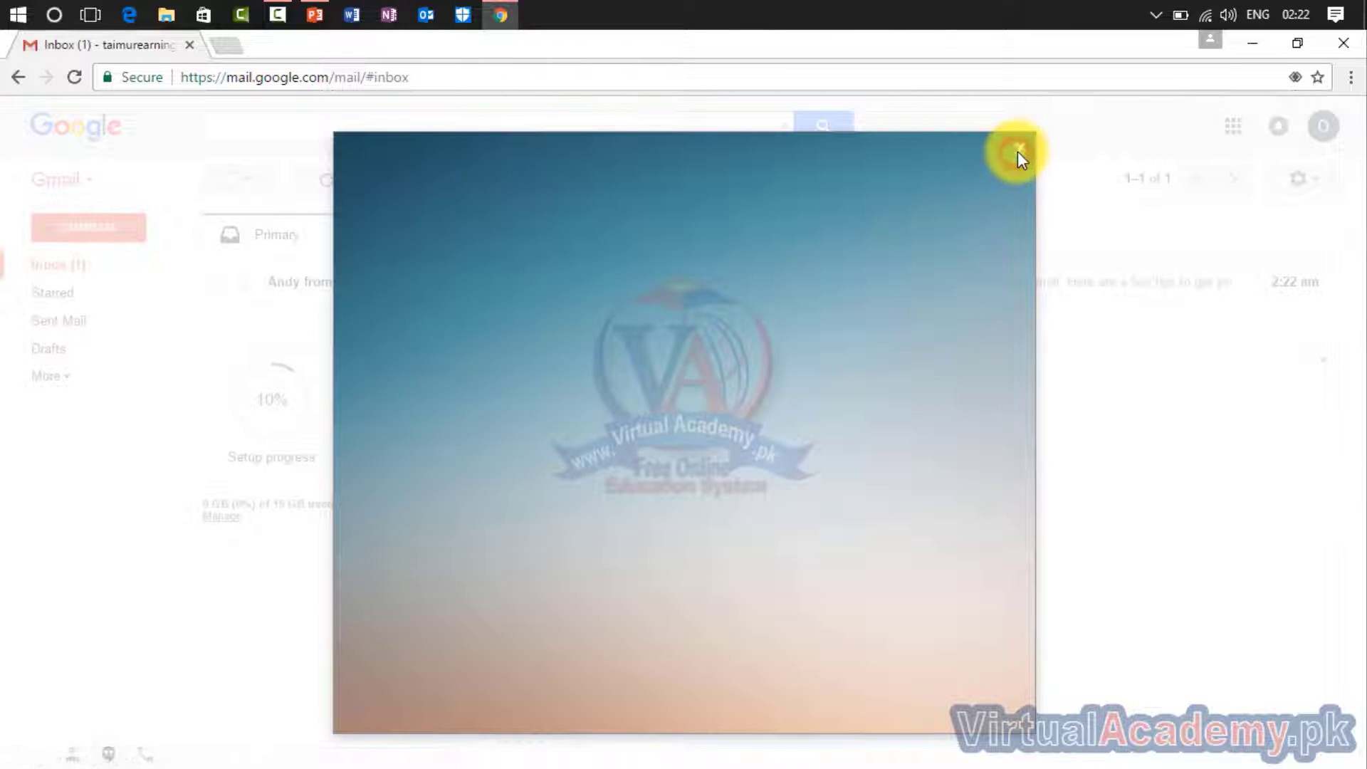
click(1017, 151)
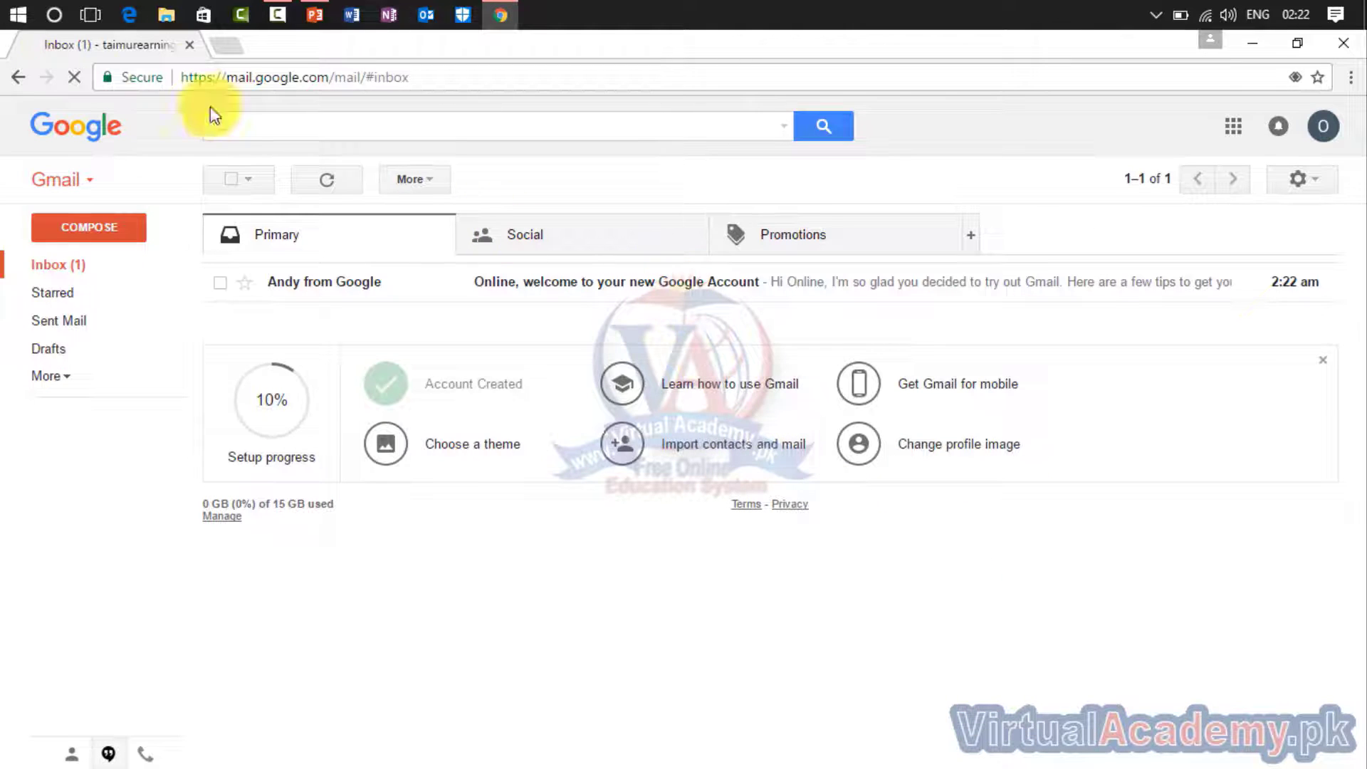
click(226, 46)
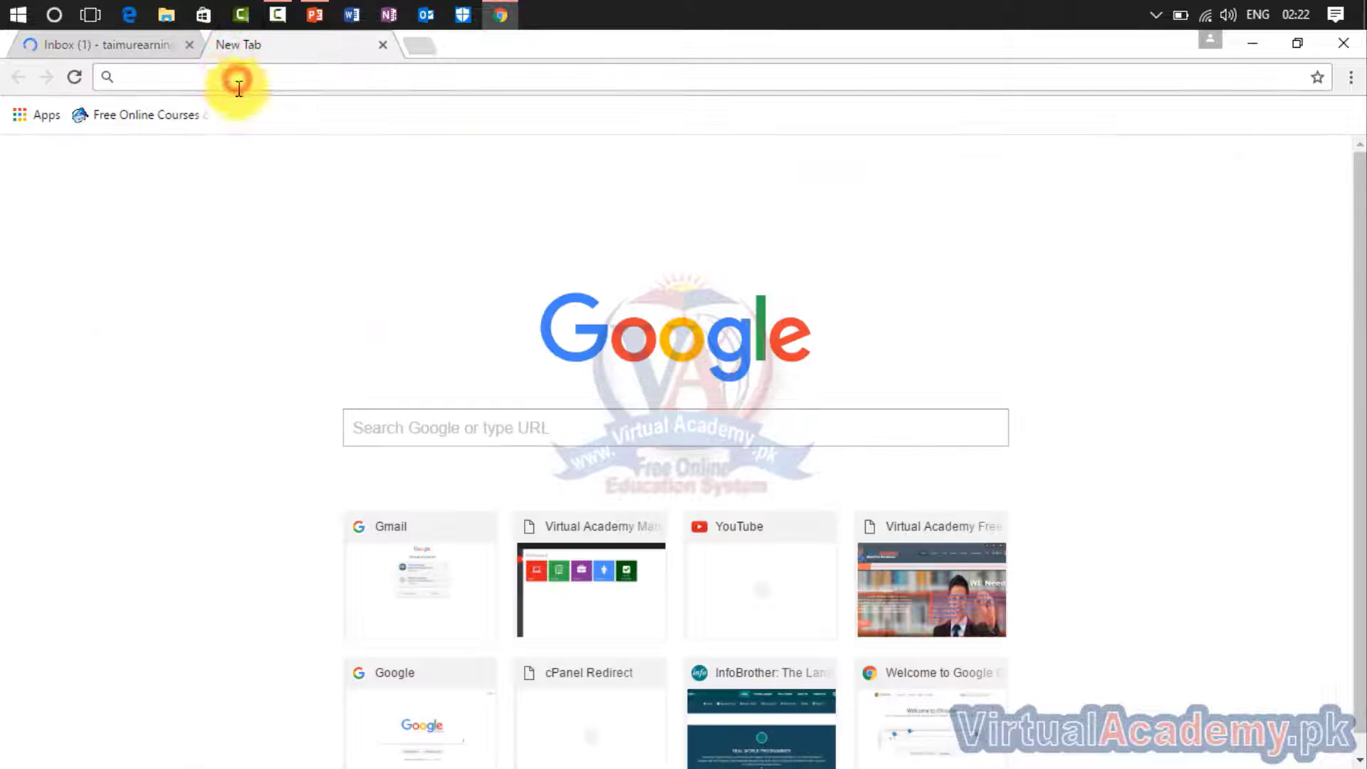
- Load youtube.com and sign in with the new Google account
text(youtube.com)
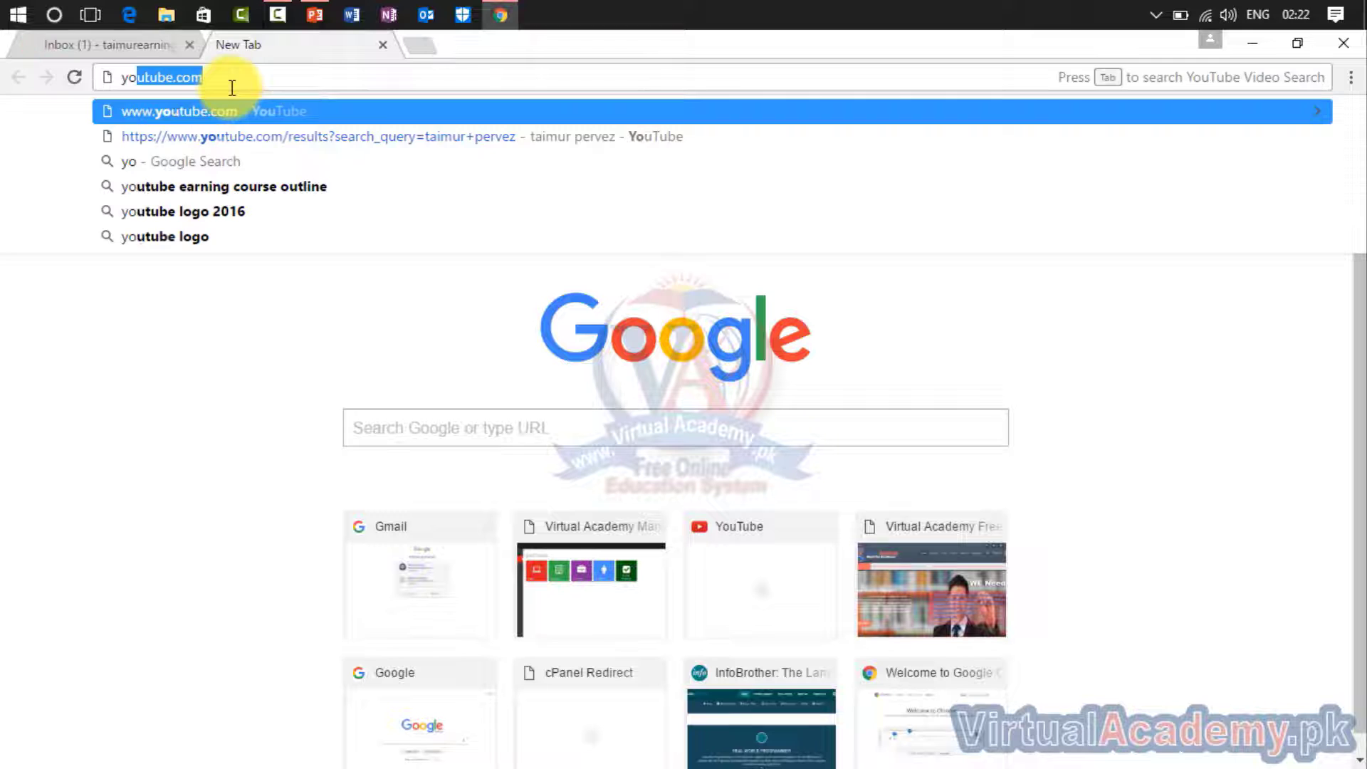
key(Return)
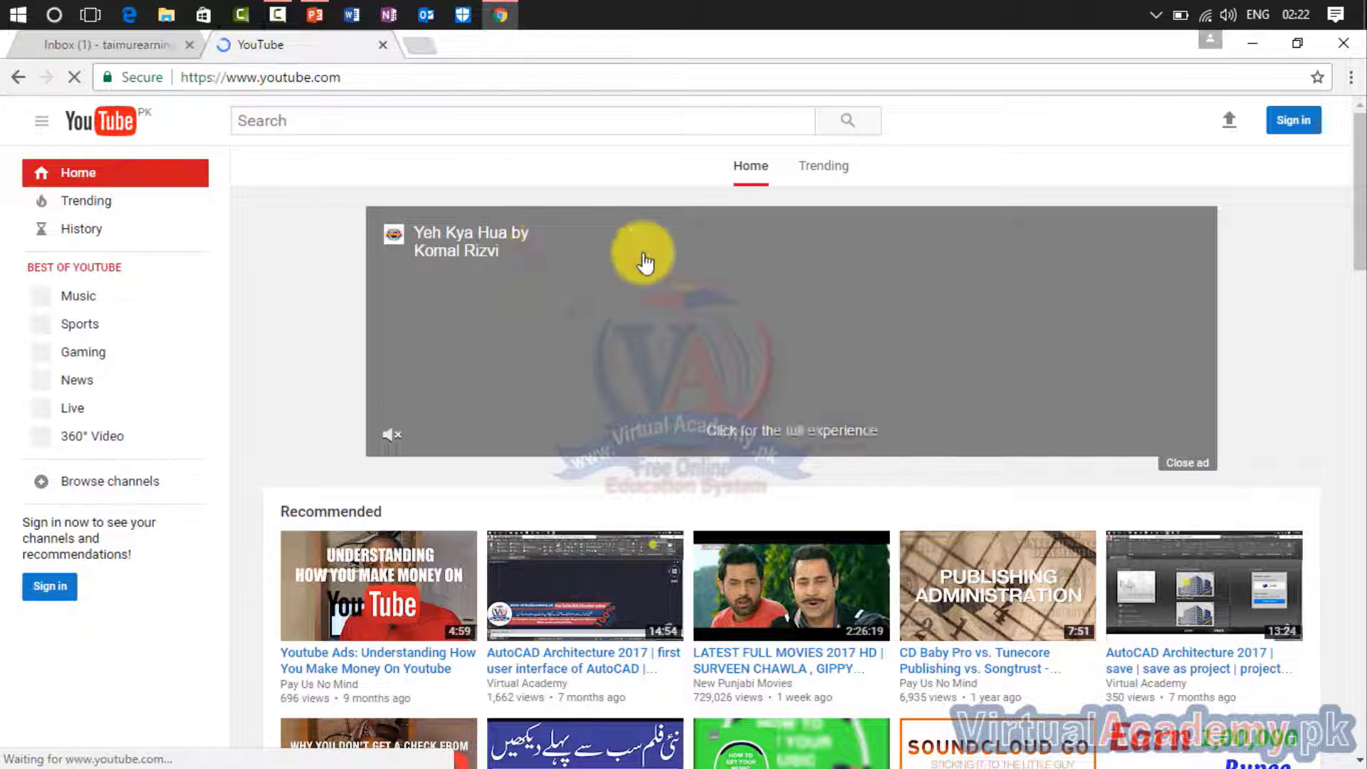
click(1307, 123)
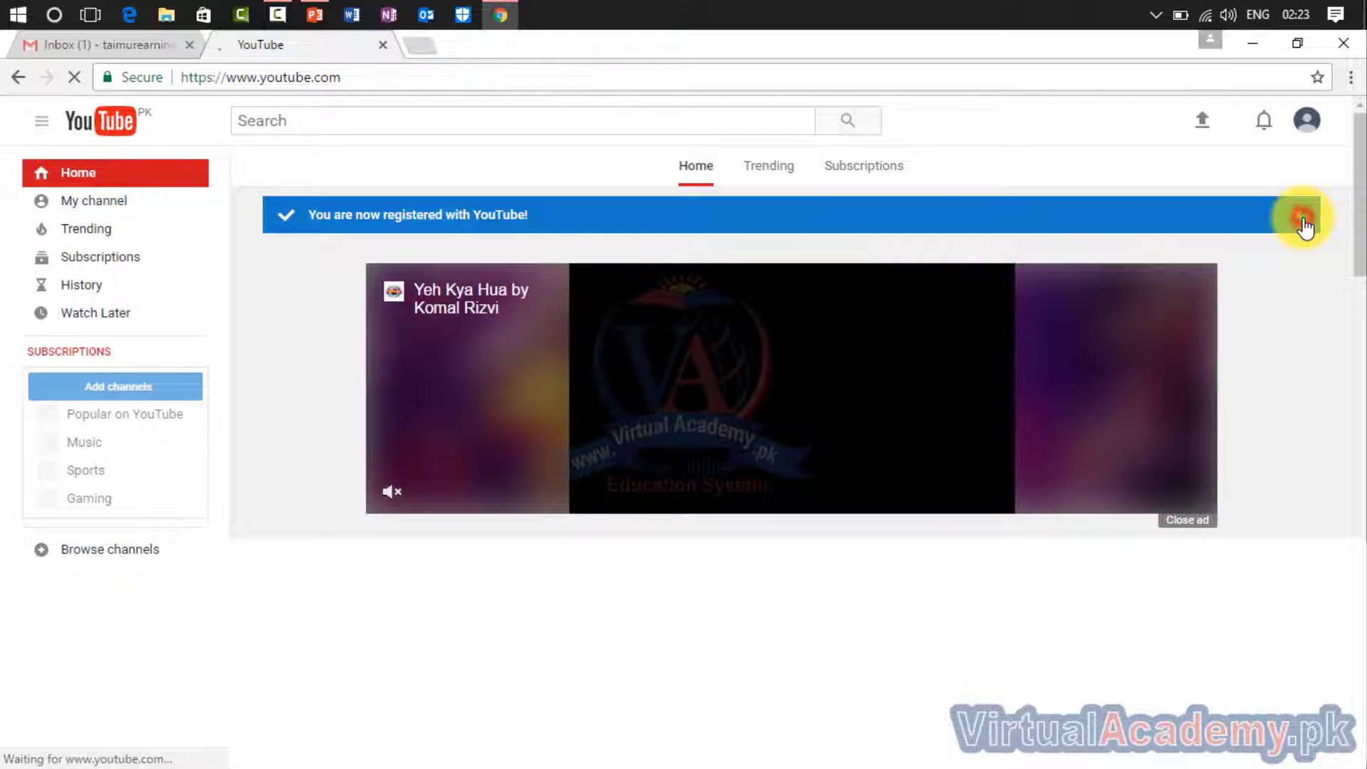
- Through Creator Studio, create a channel with the names Online and Earning
click(1306, 126)
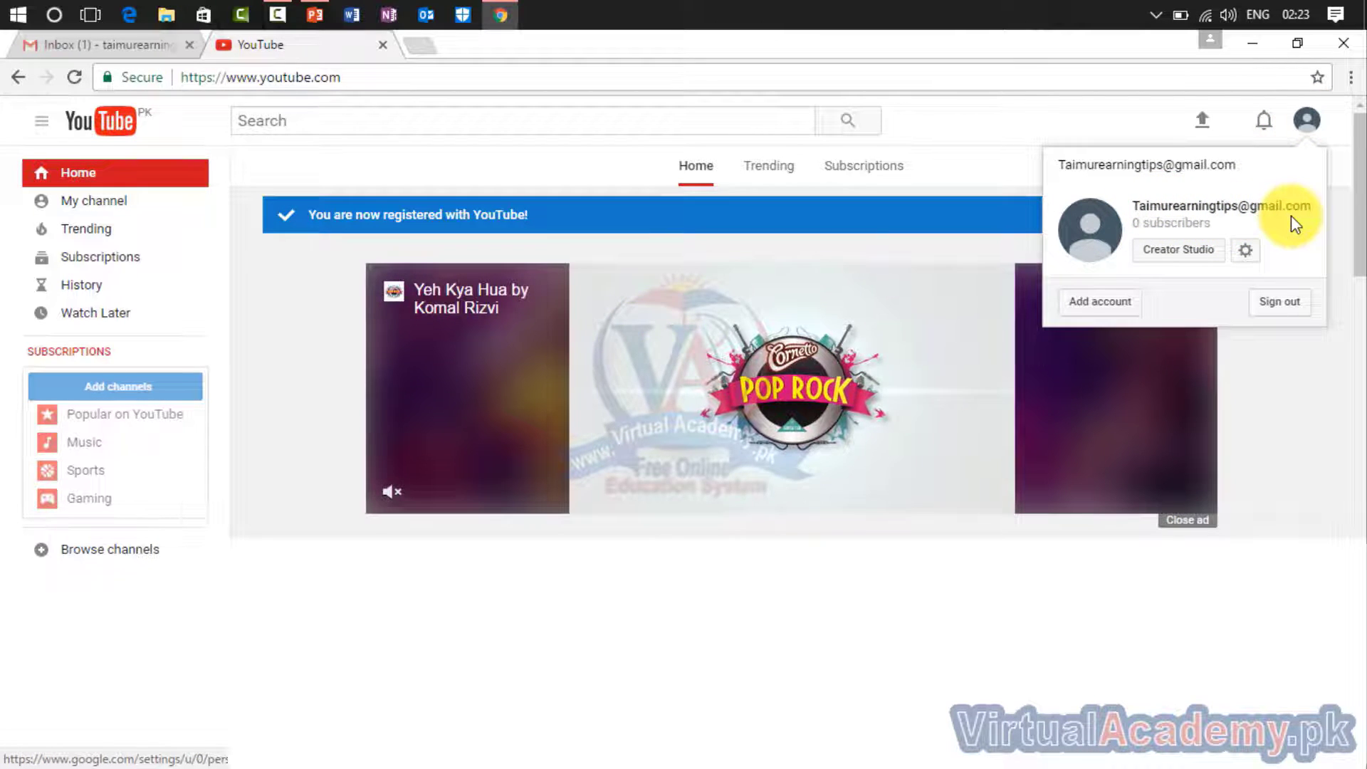
click(1179, 253)
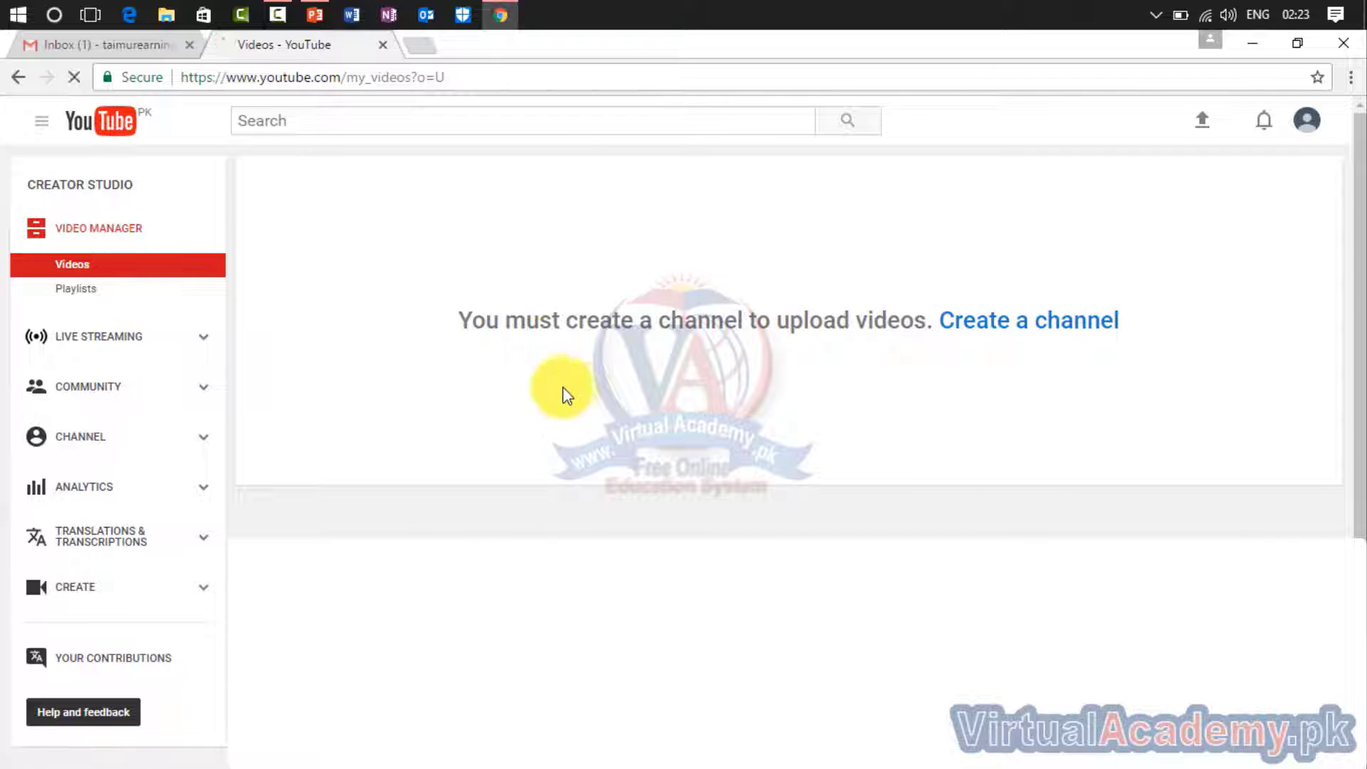
click(1038, 332)
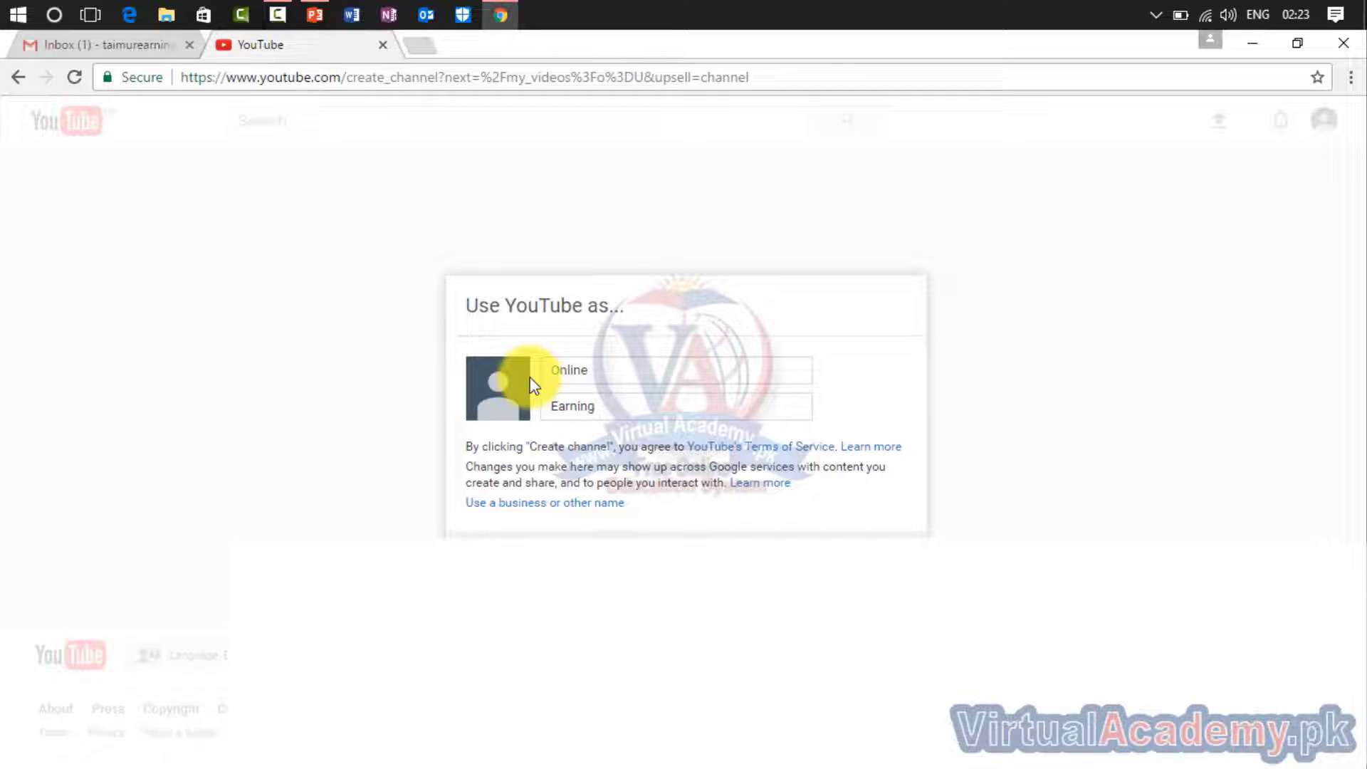
click(626, 404)
click(626, 366)
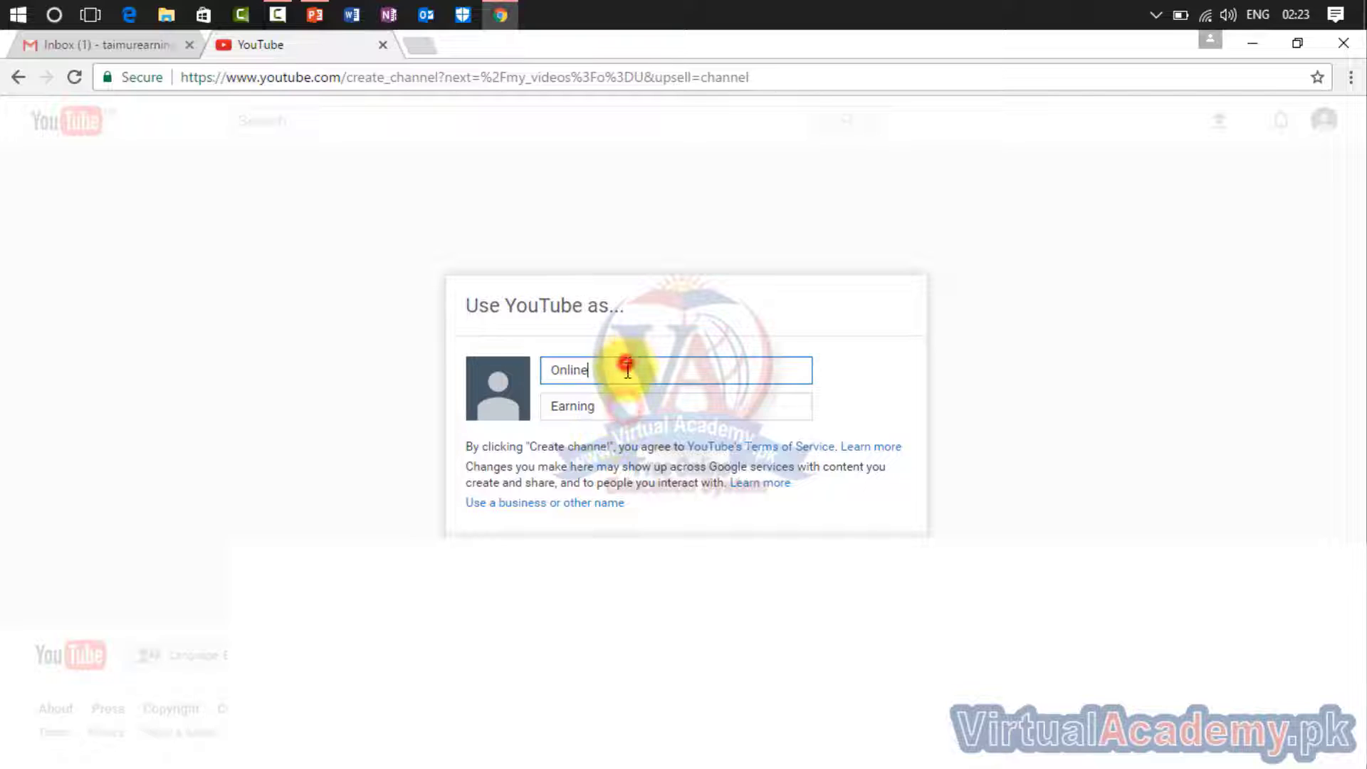
click(631, 407)
double_click(609, 365)
double_click(625, 403)
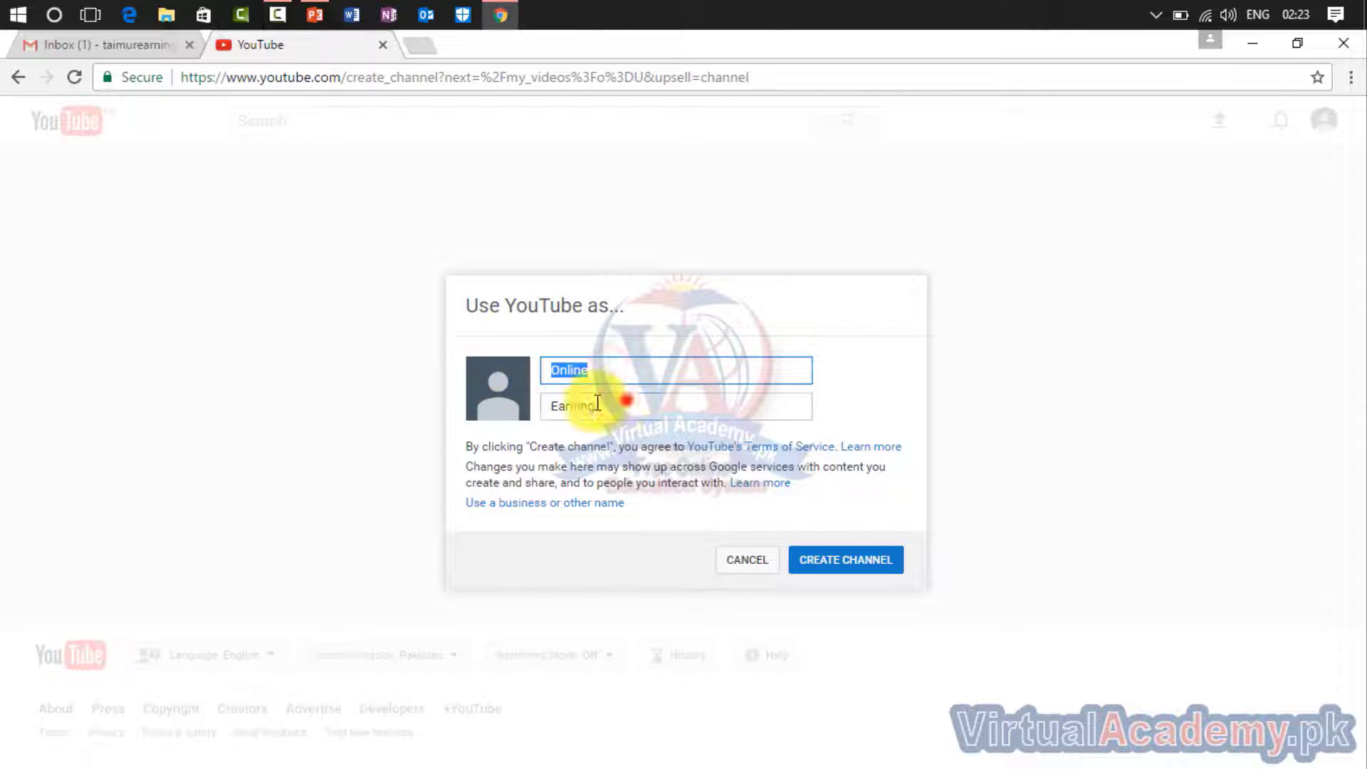
click(822, 563)
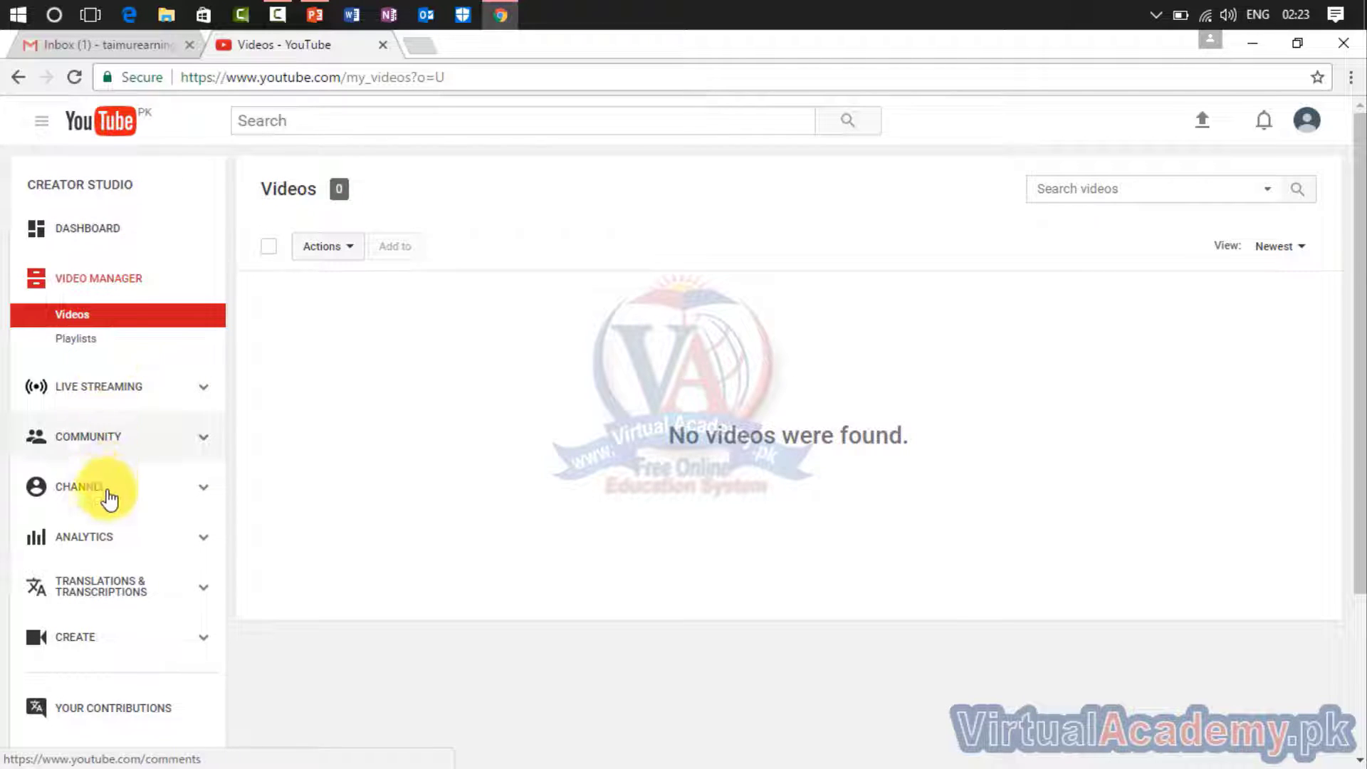
click(94, 239)
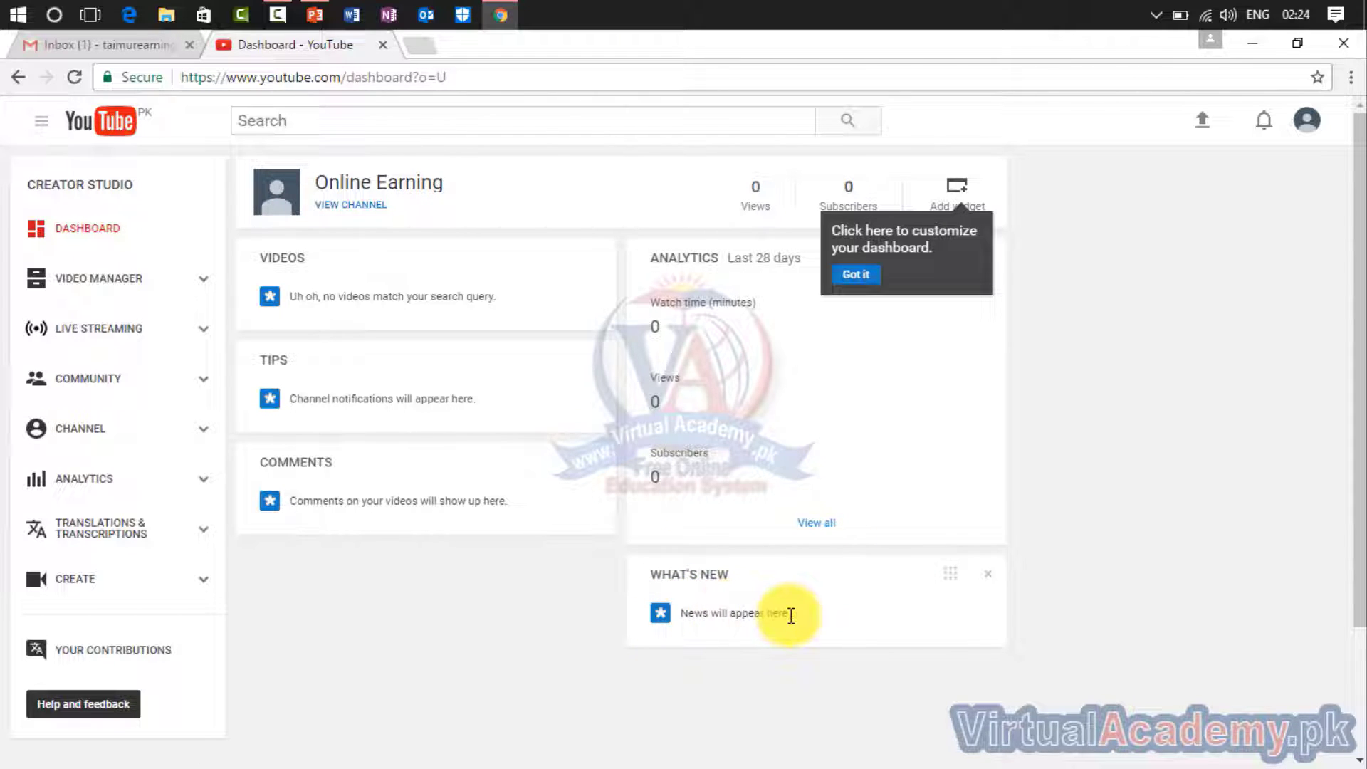
click(108, 288)
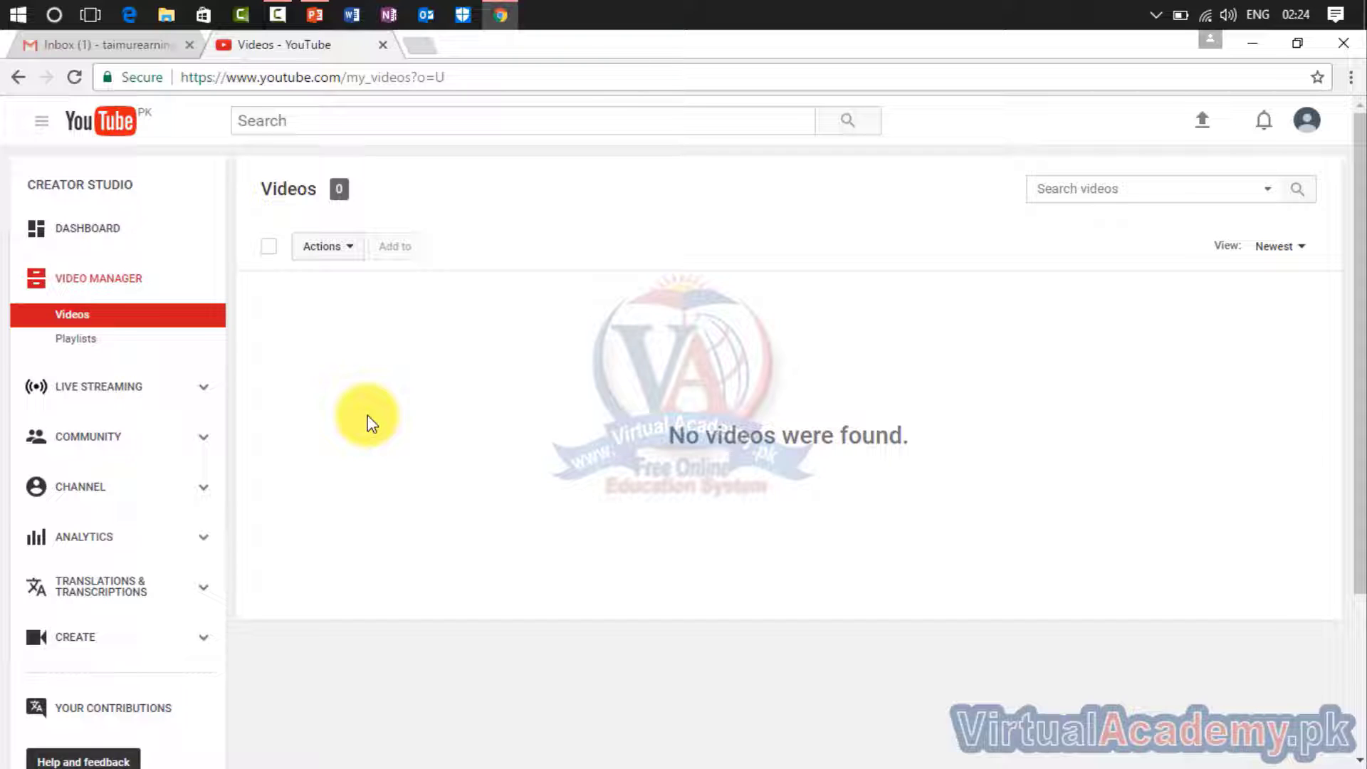
- Check the video Actions list and empty Playlists, then view the Live Streaming page
click(324, 247)
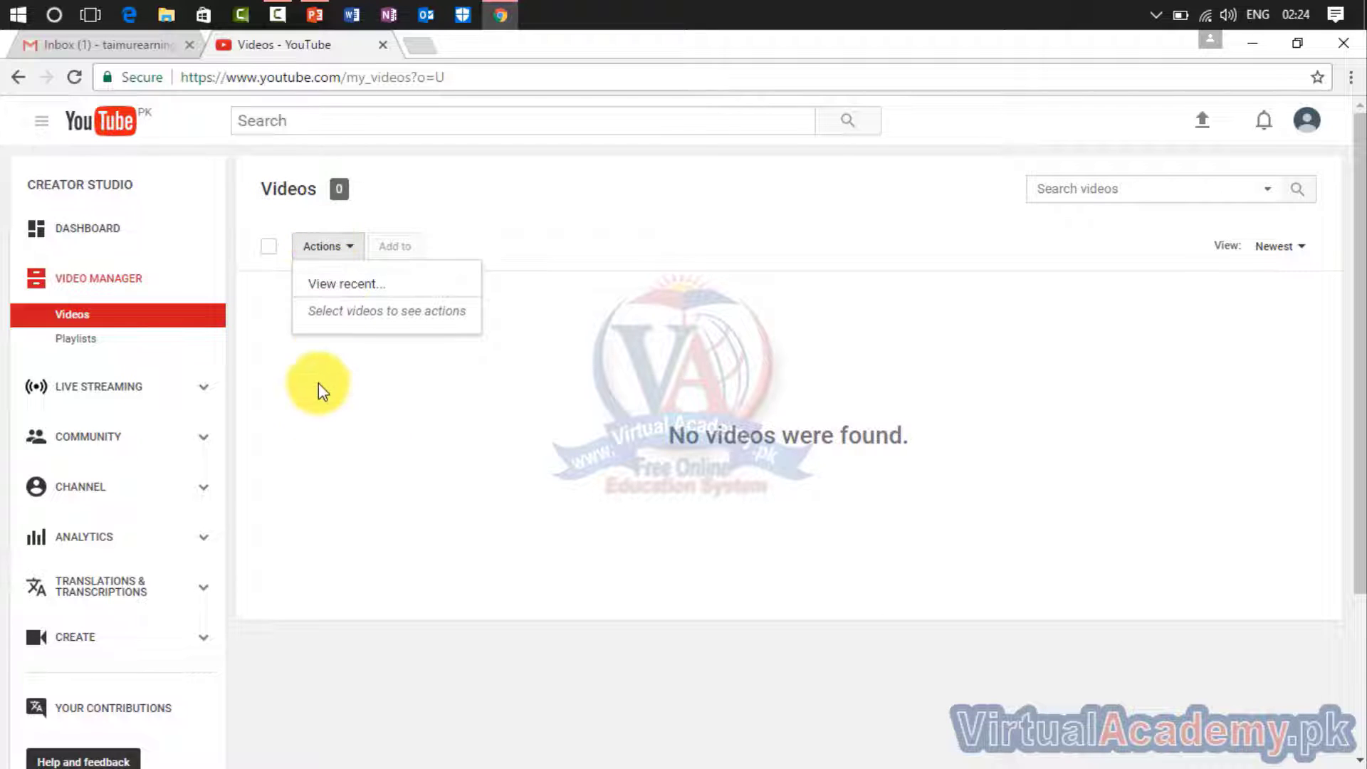
click(319, 417)
click(114, 338)
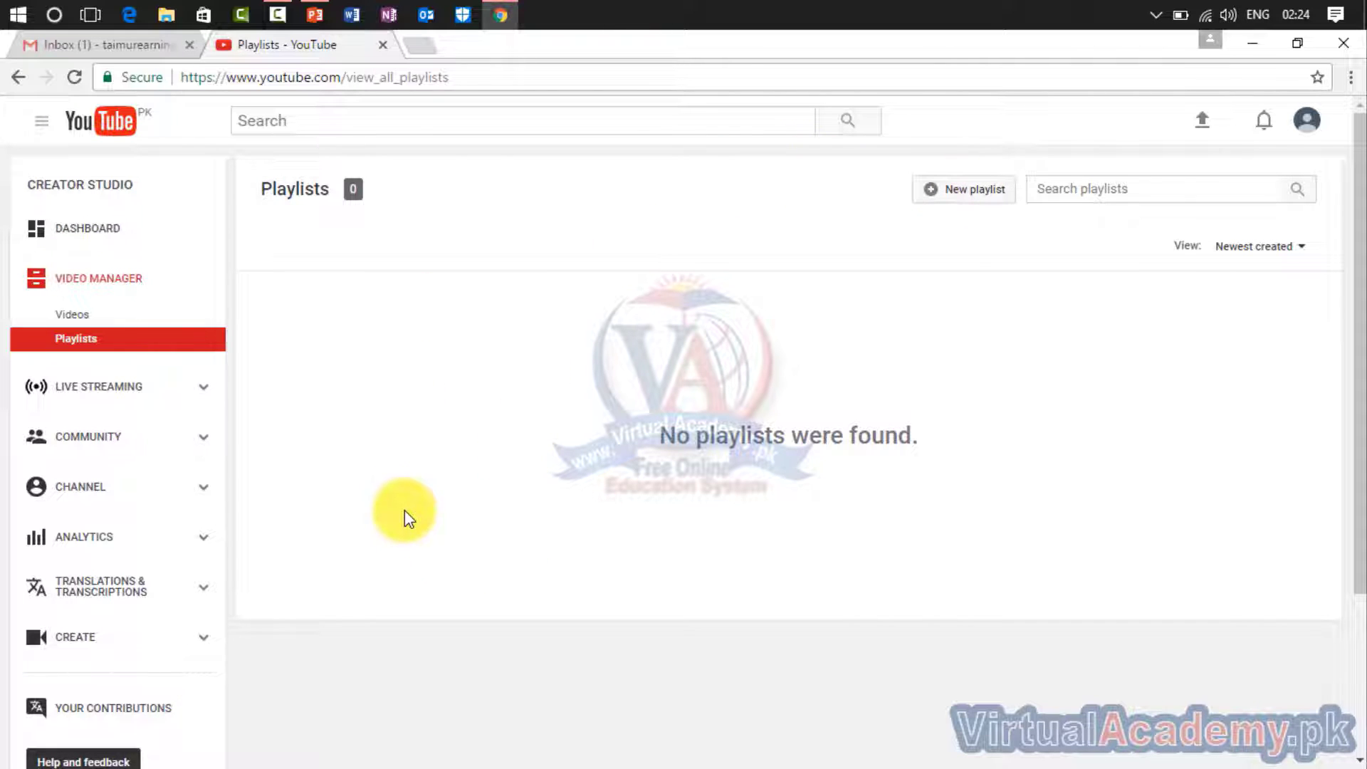
click(112, 388)
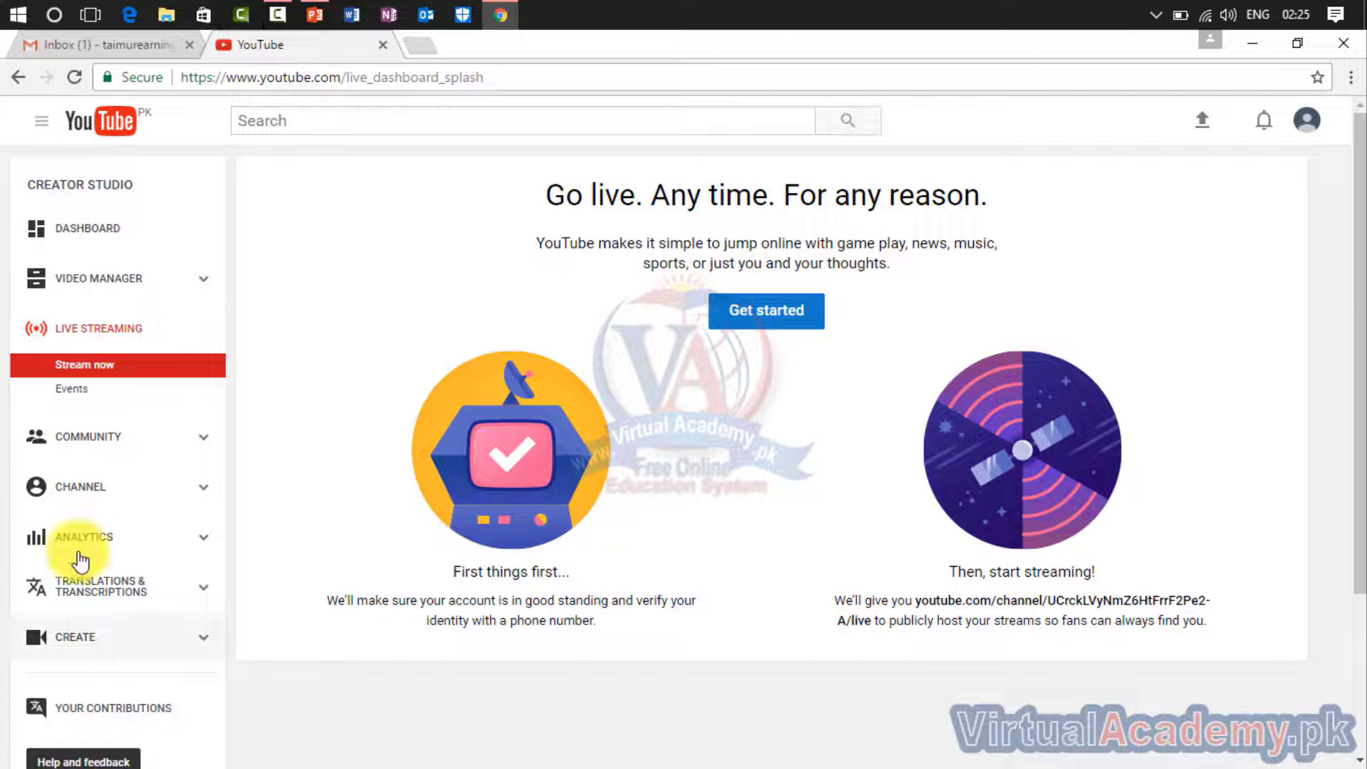
- Review held-for-review and likely-spam comments, messages, subscribers and community settings
click(90, 438)
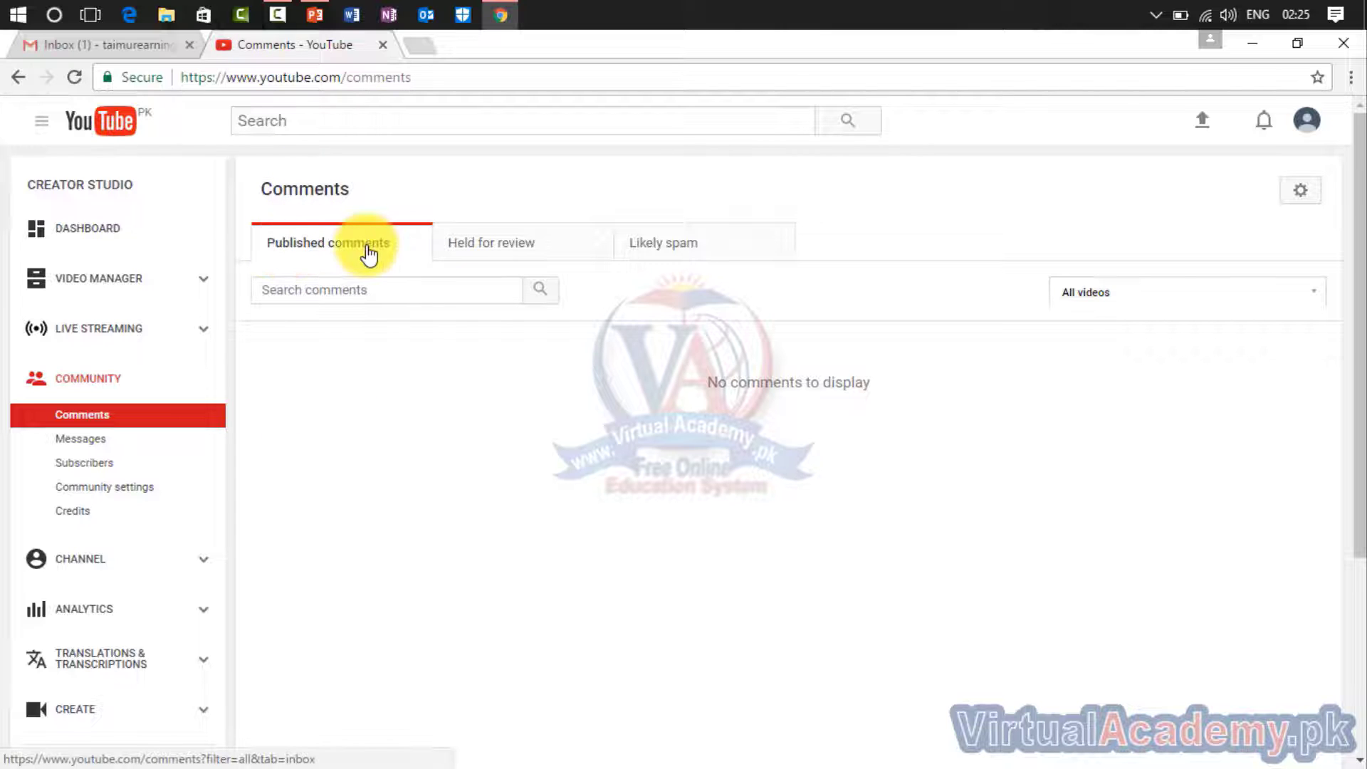
click(504, 250)
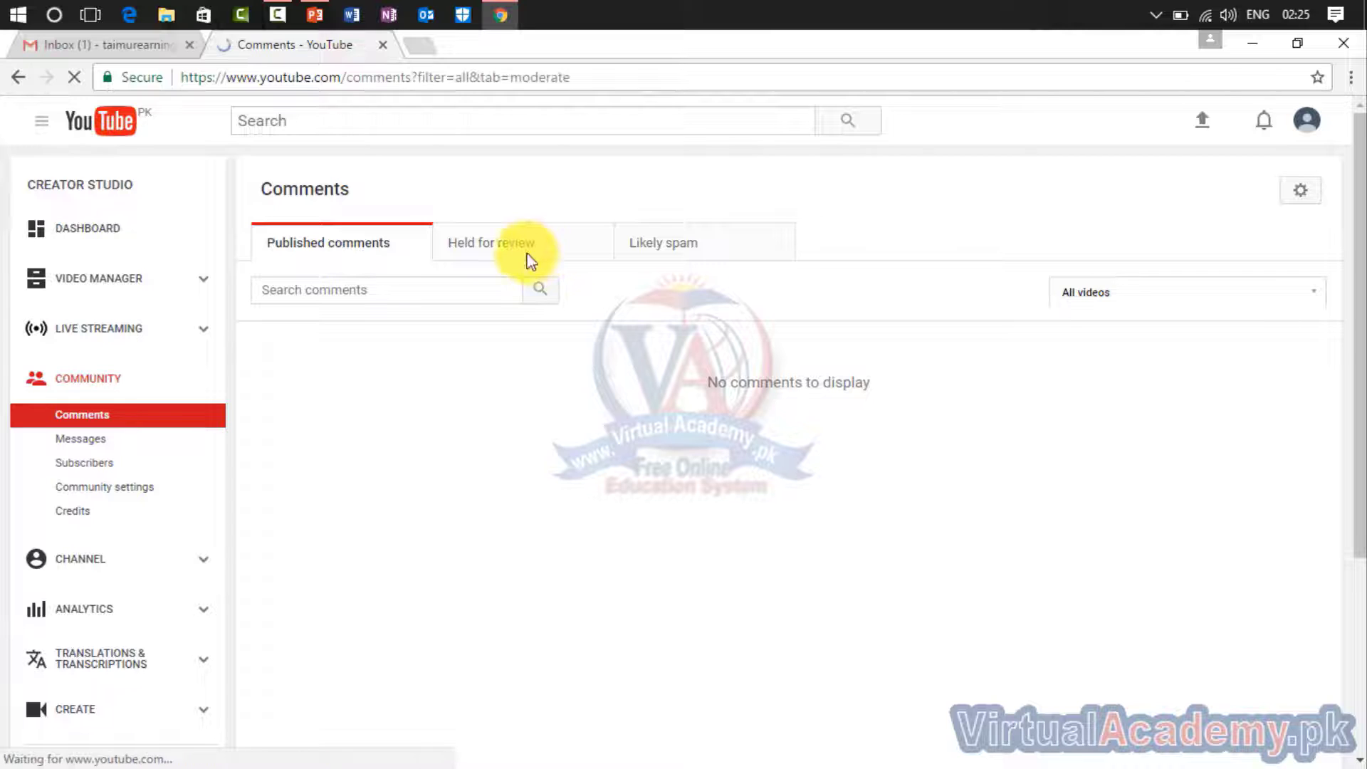
click(649, 244)
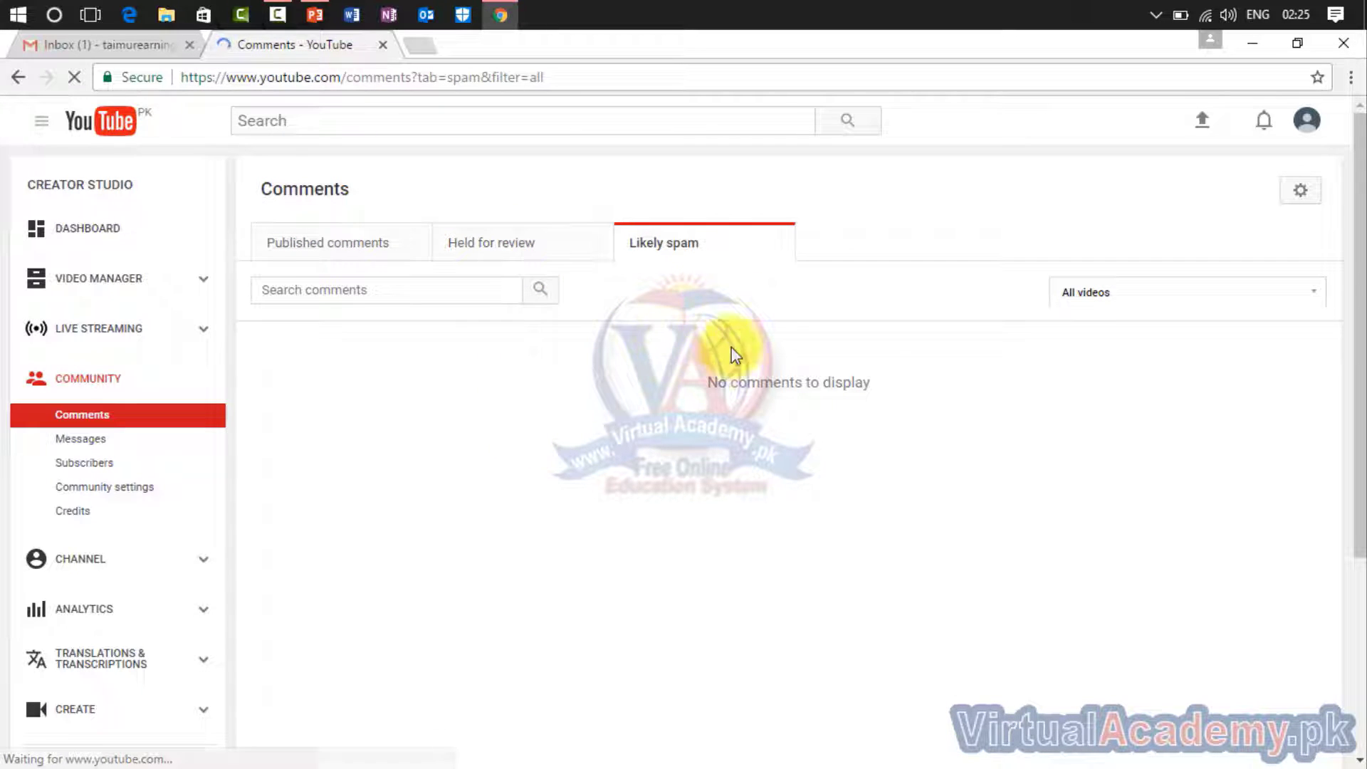
click(109, 440)
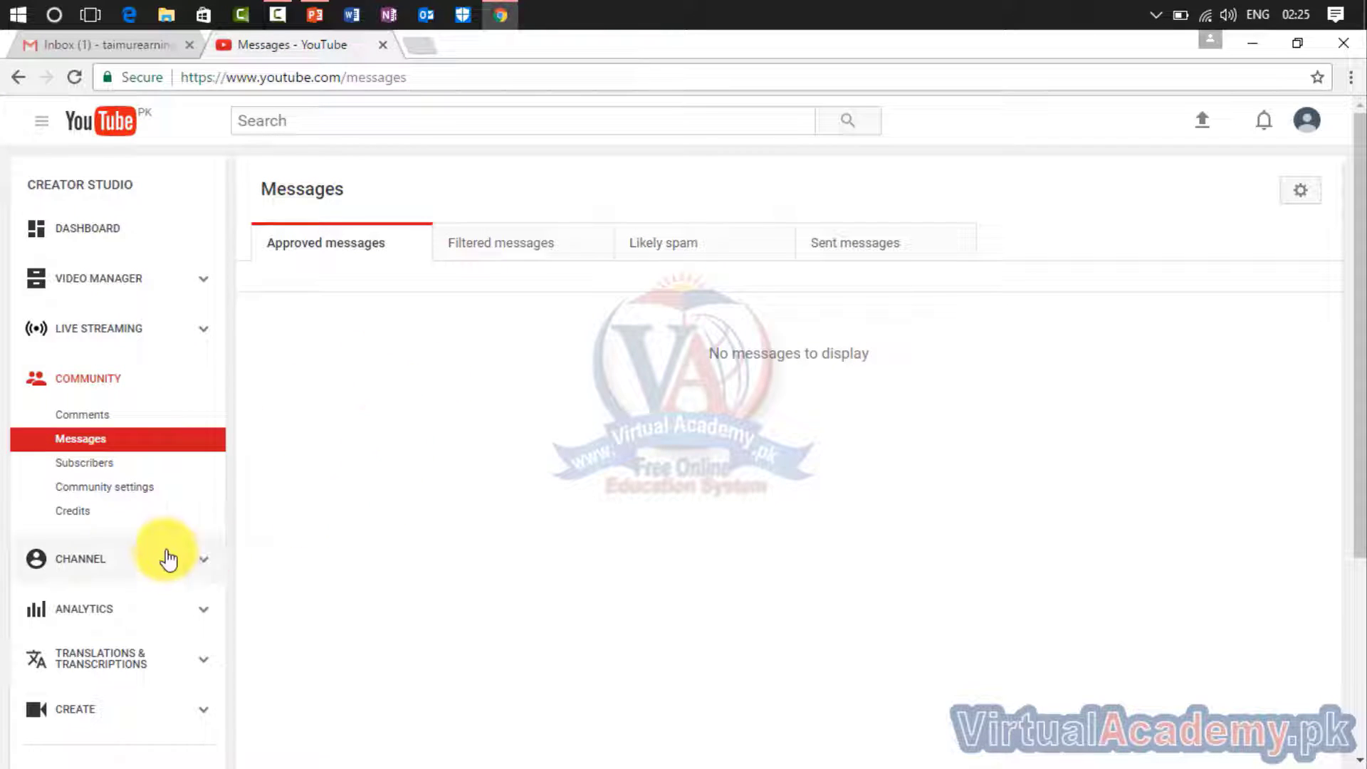
click(95, 469)
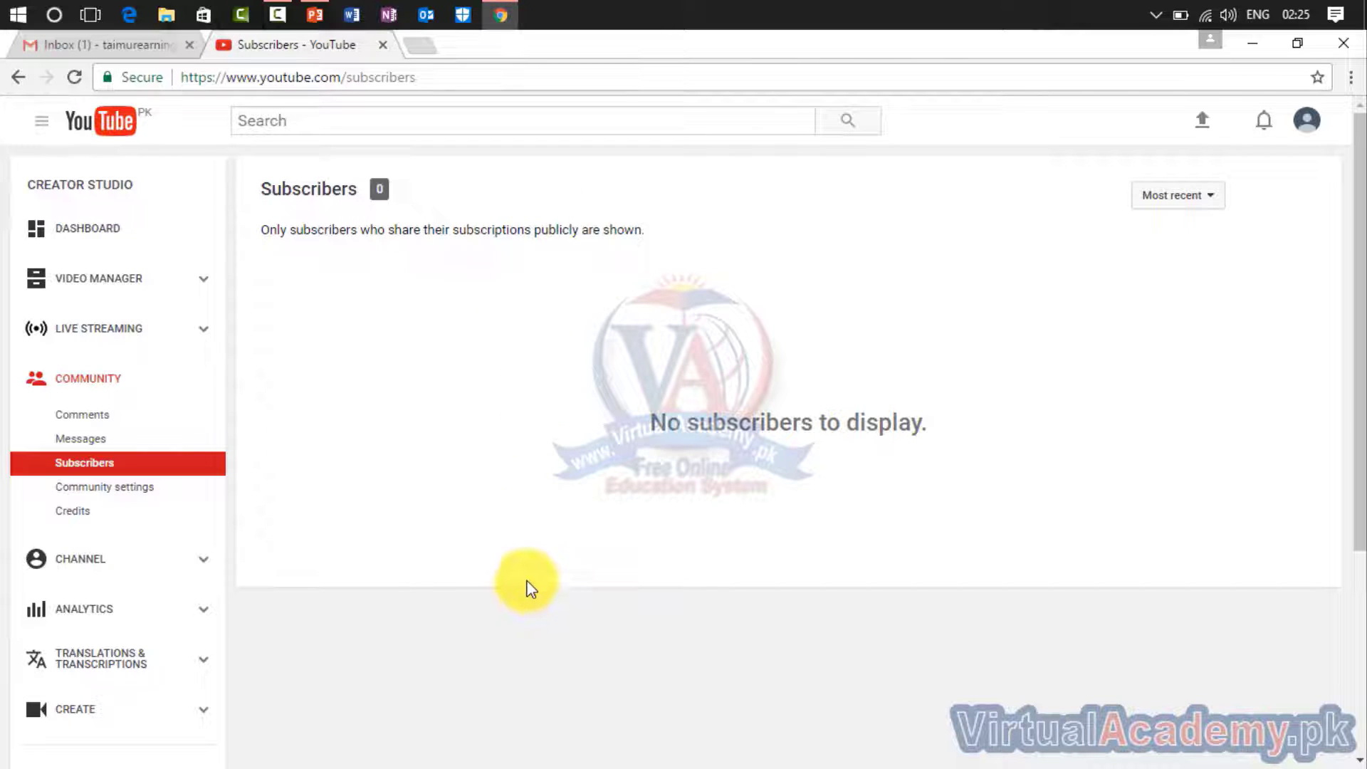
click(122, 488)
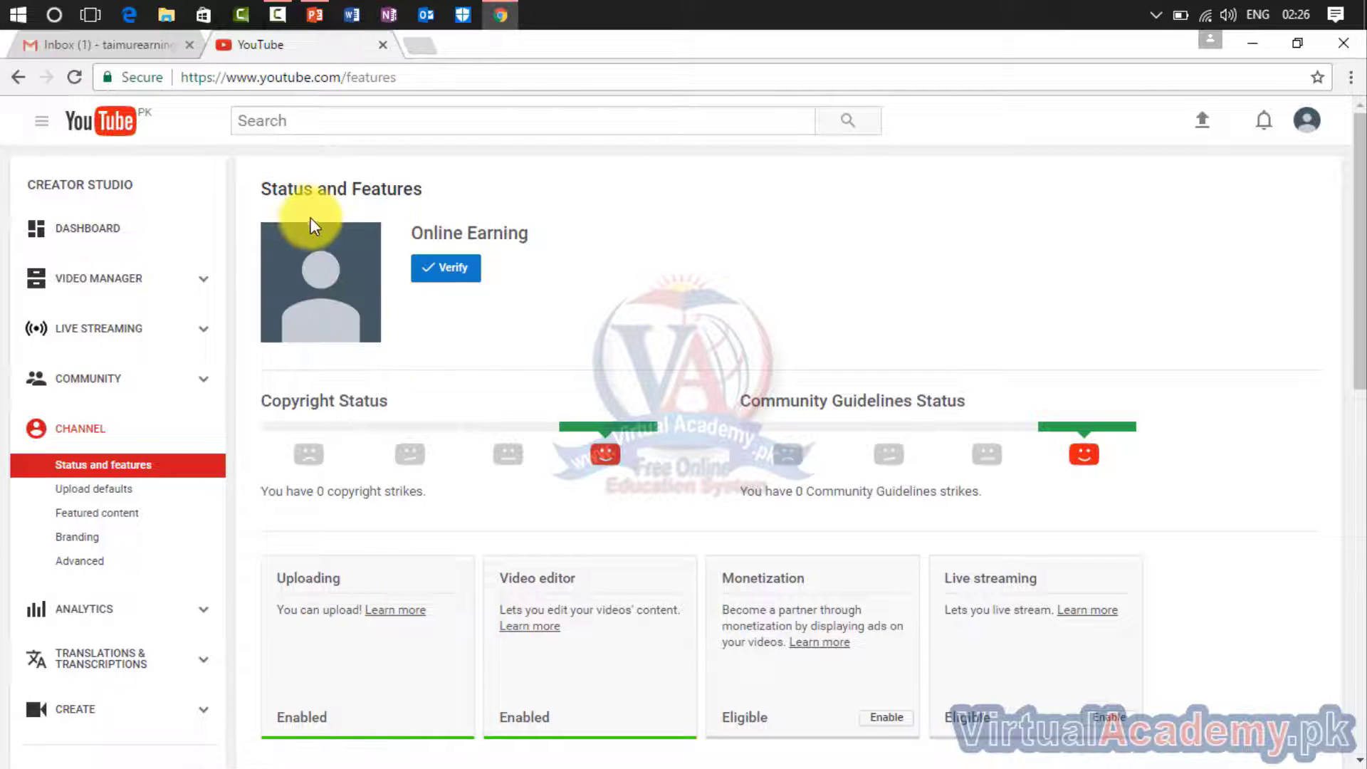
- Start account verification with Pakistan as the country and a voice call as the code method
click(447, 258)
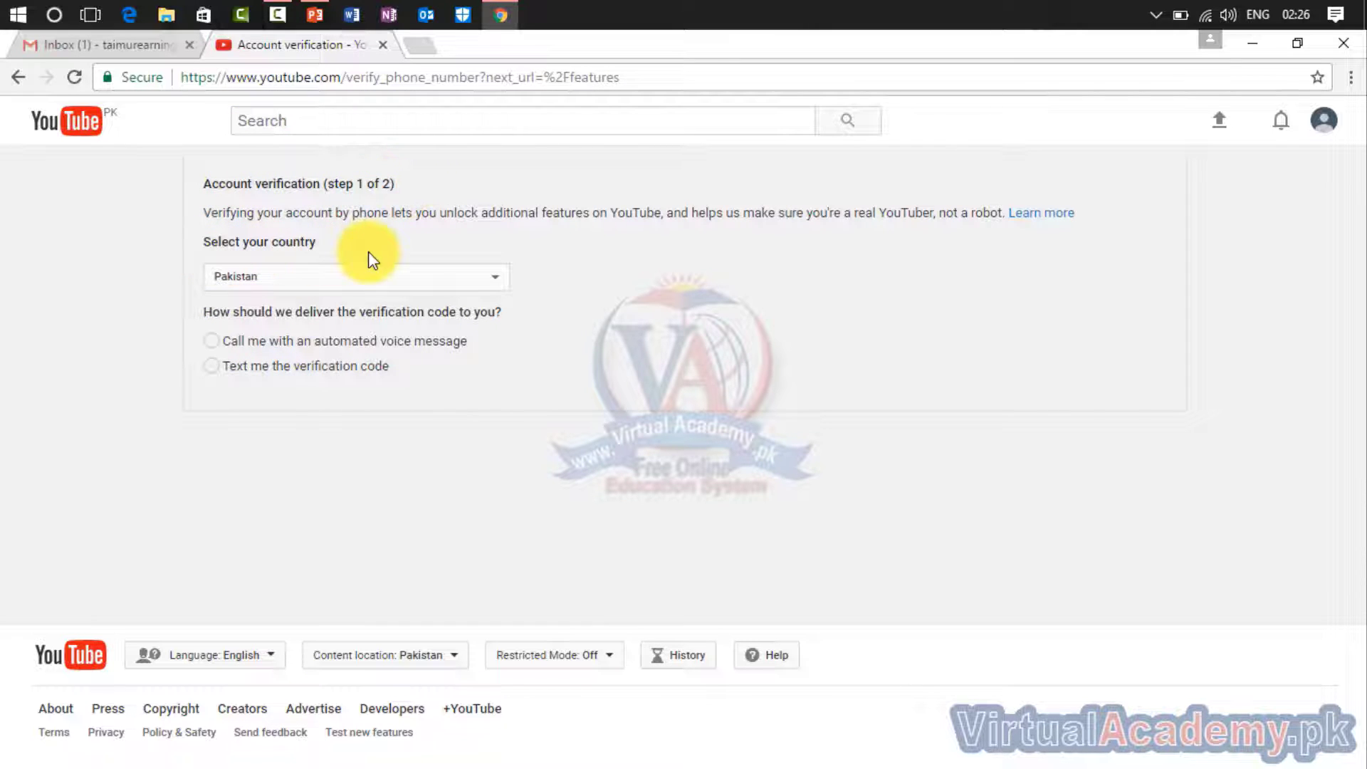
click(379, 279)
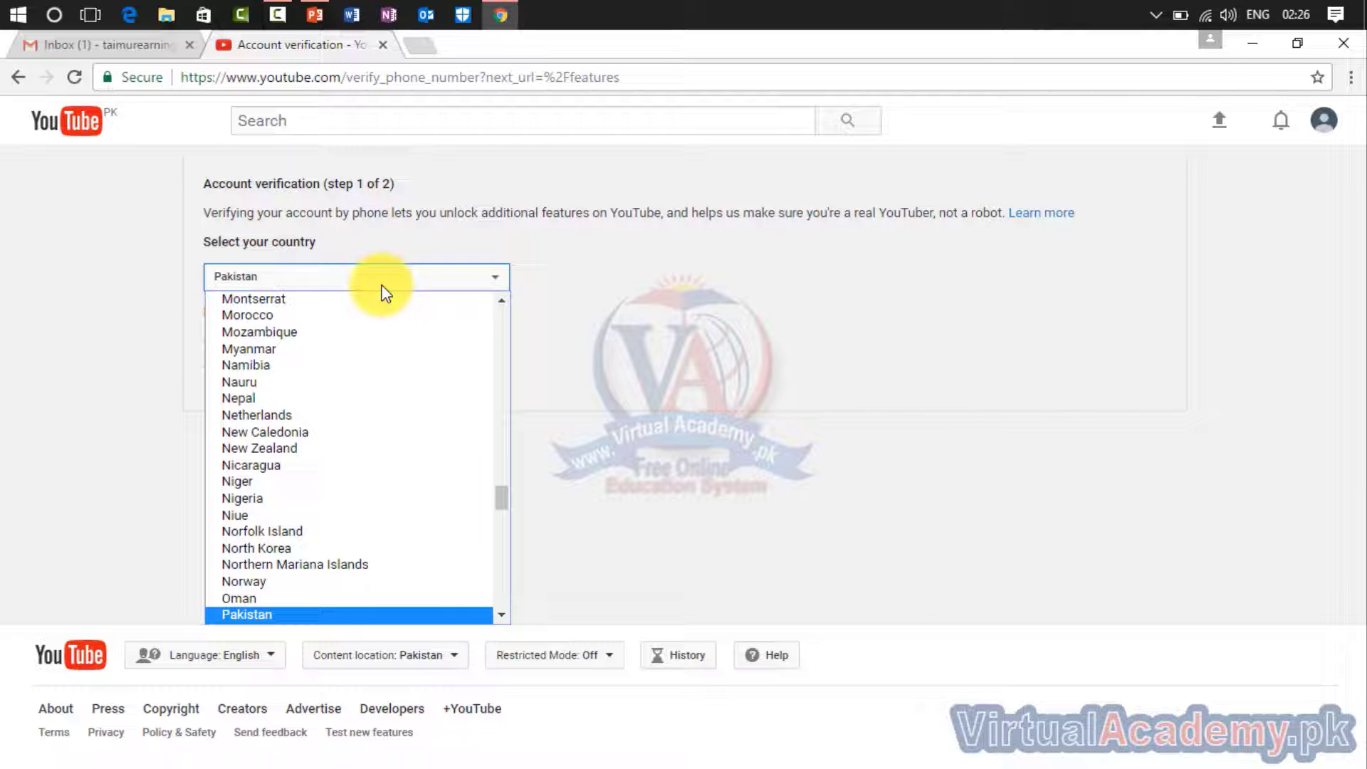
click(804, 411)
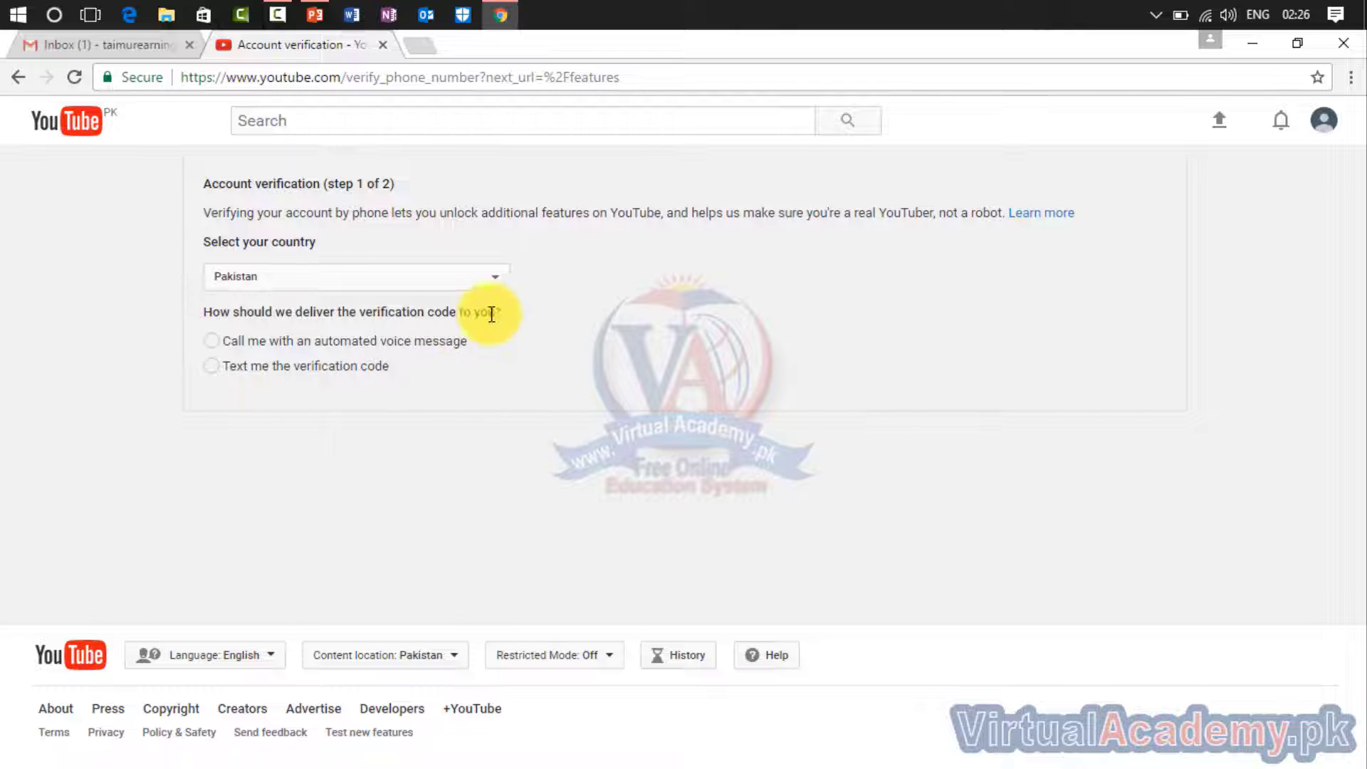
click(237, 342)
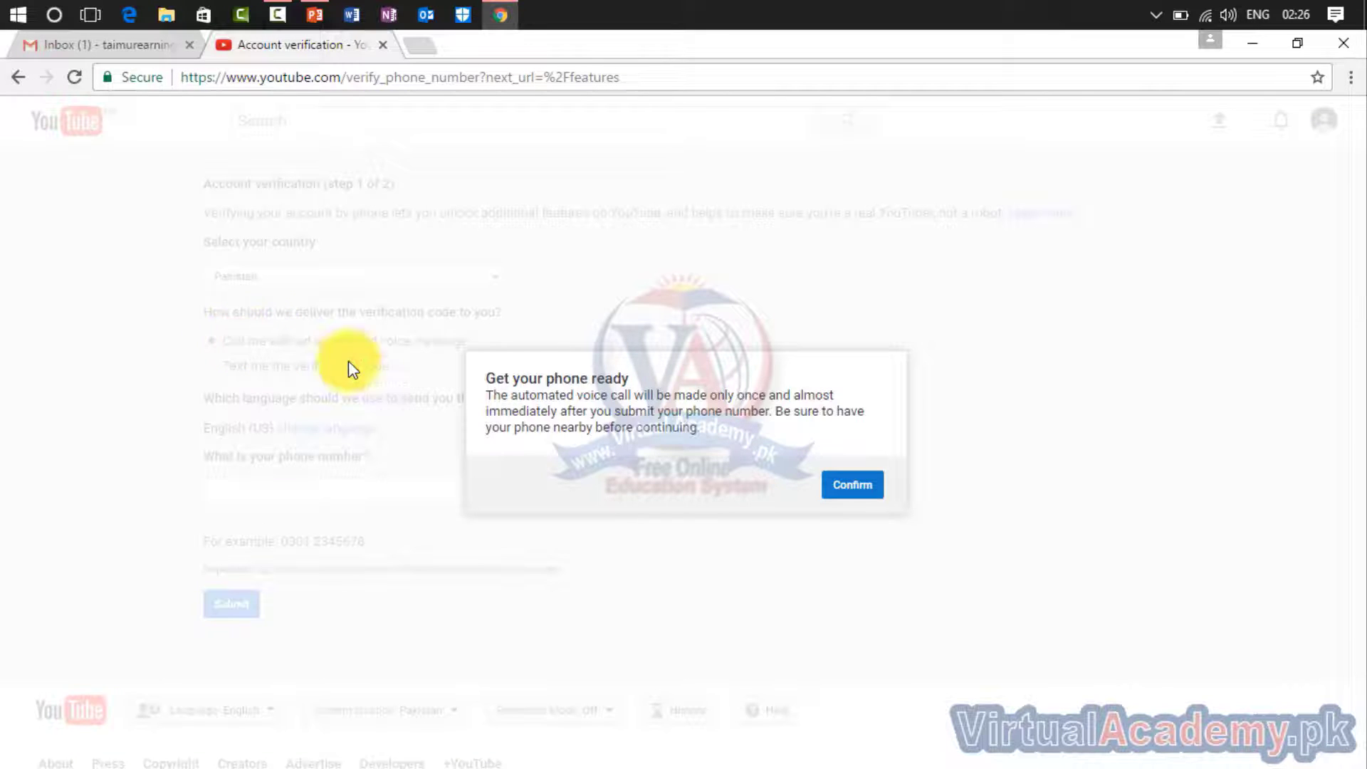
click(841, 488)
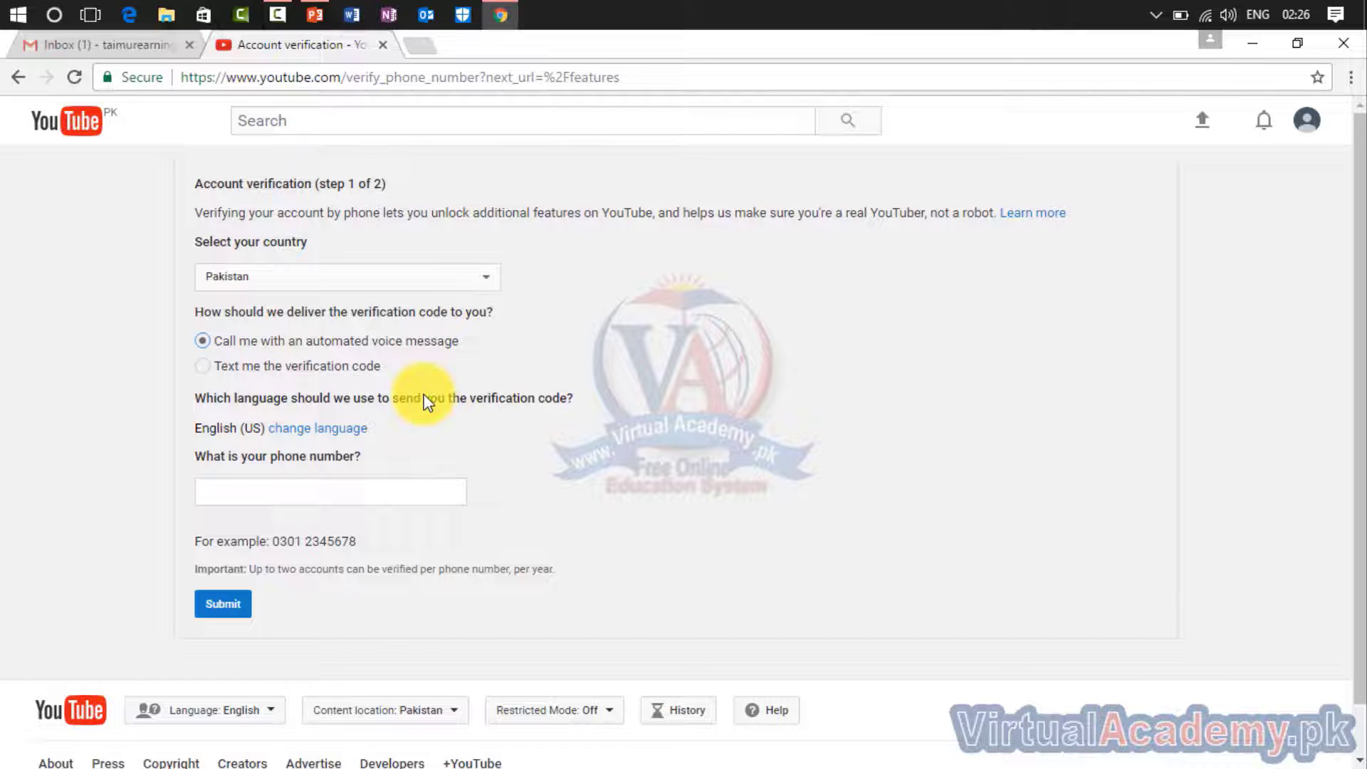
- Enter the phone number, request the verification call, and submit the six-digit code
click(235, 489)
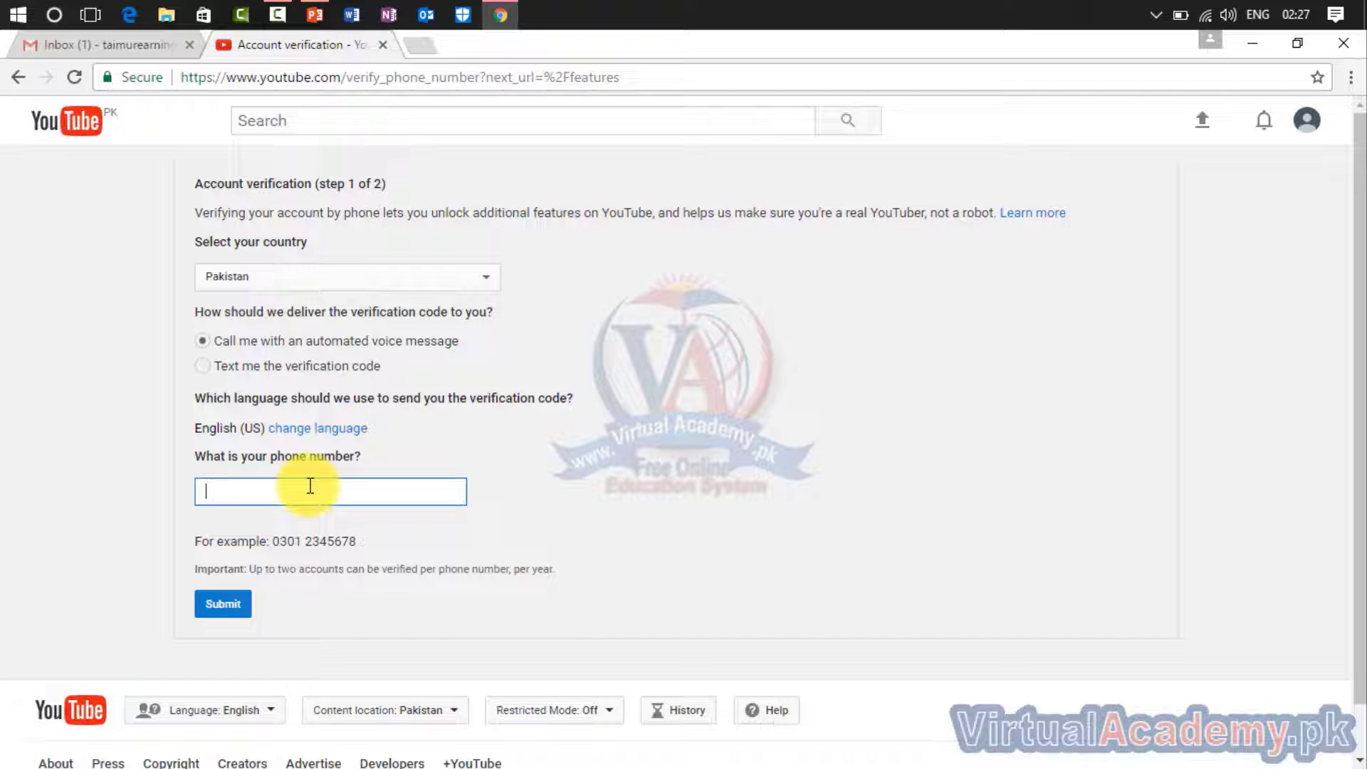
text(03**)
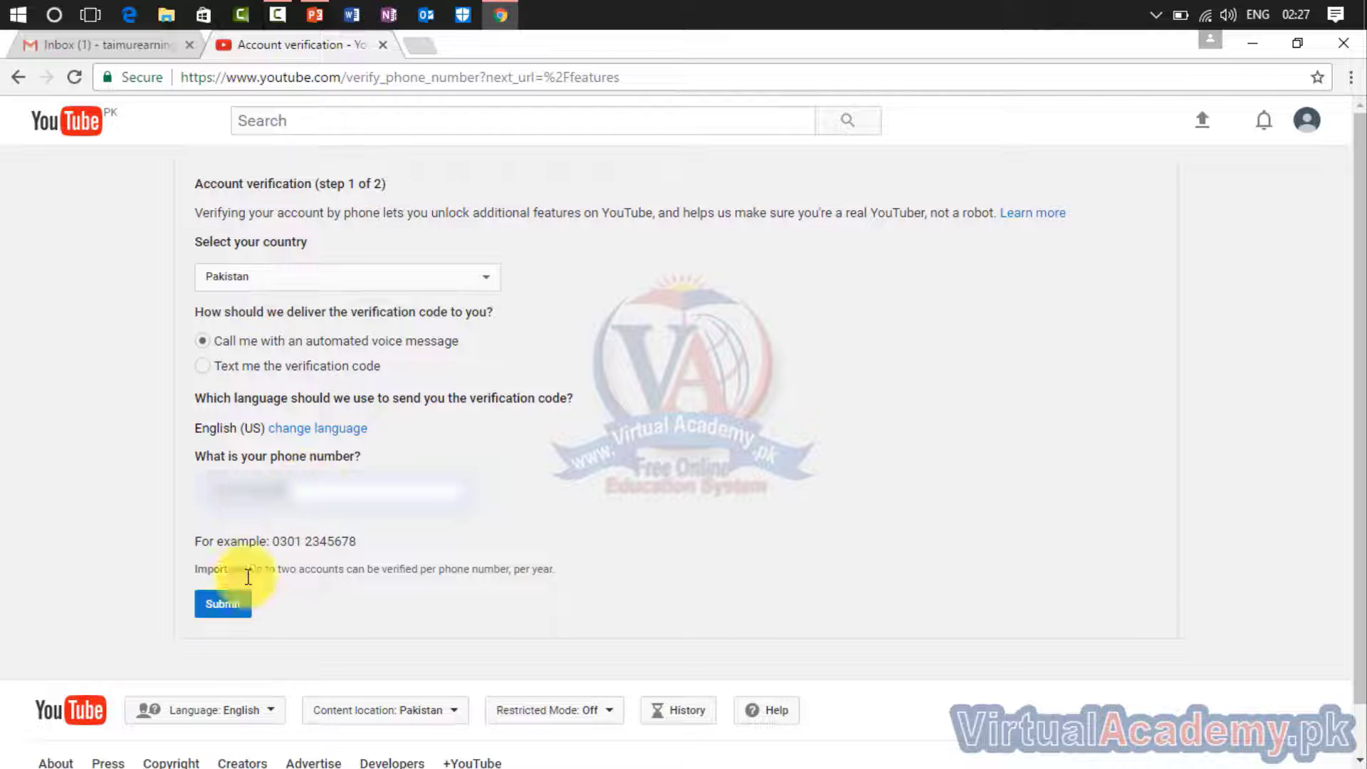
click(221, 604)
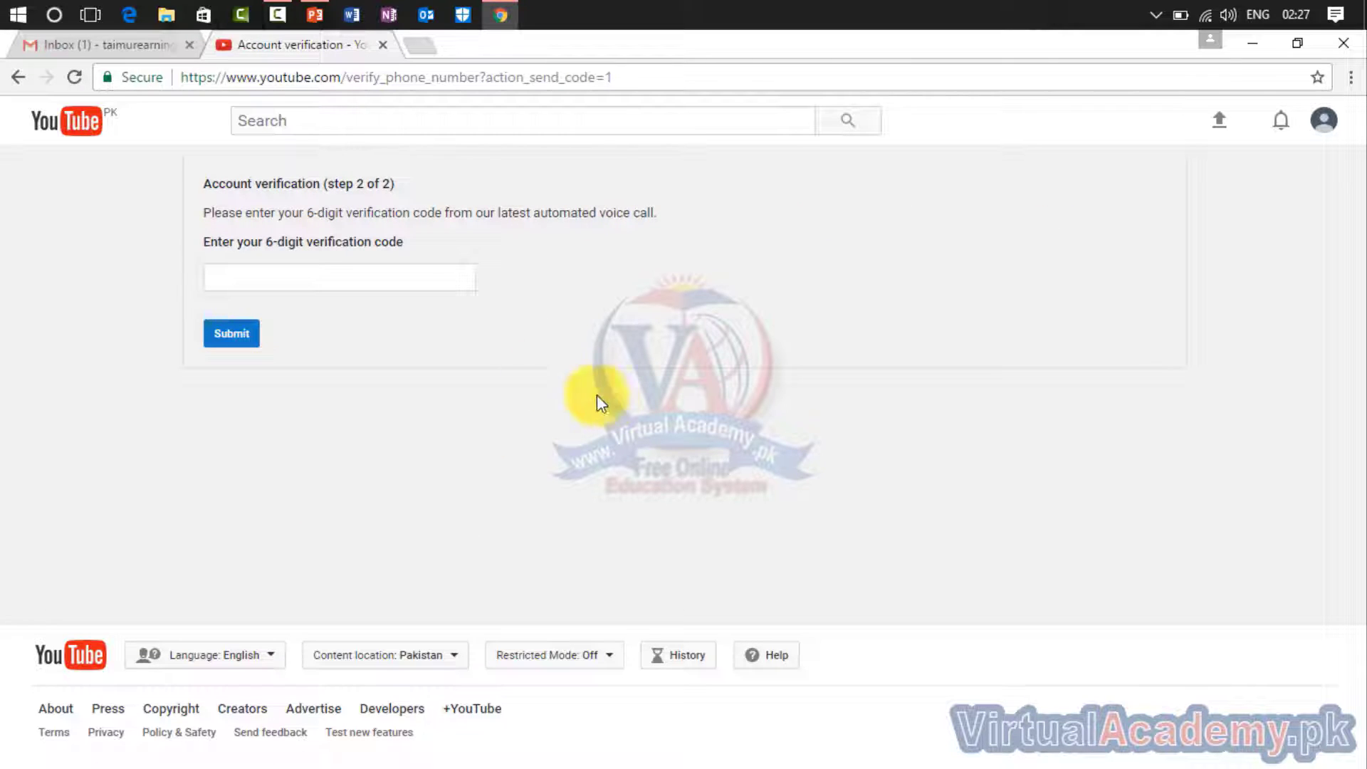
click(378, 276)
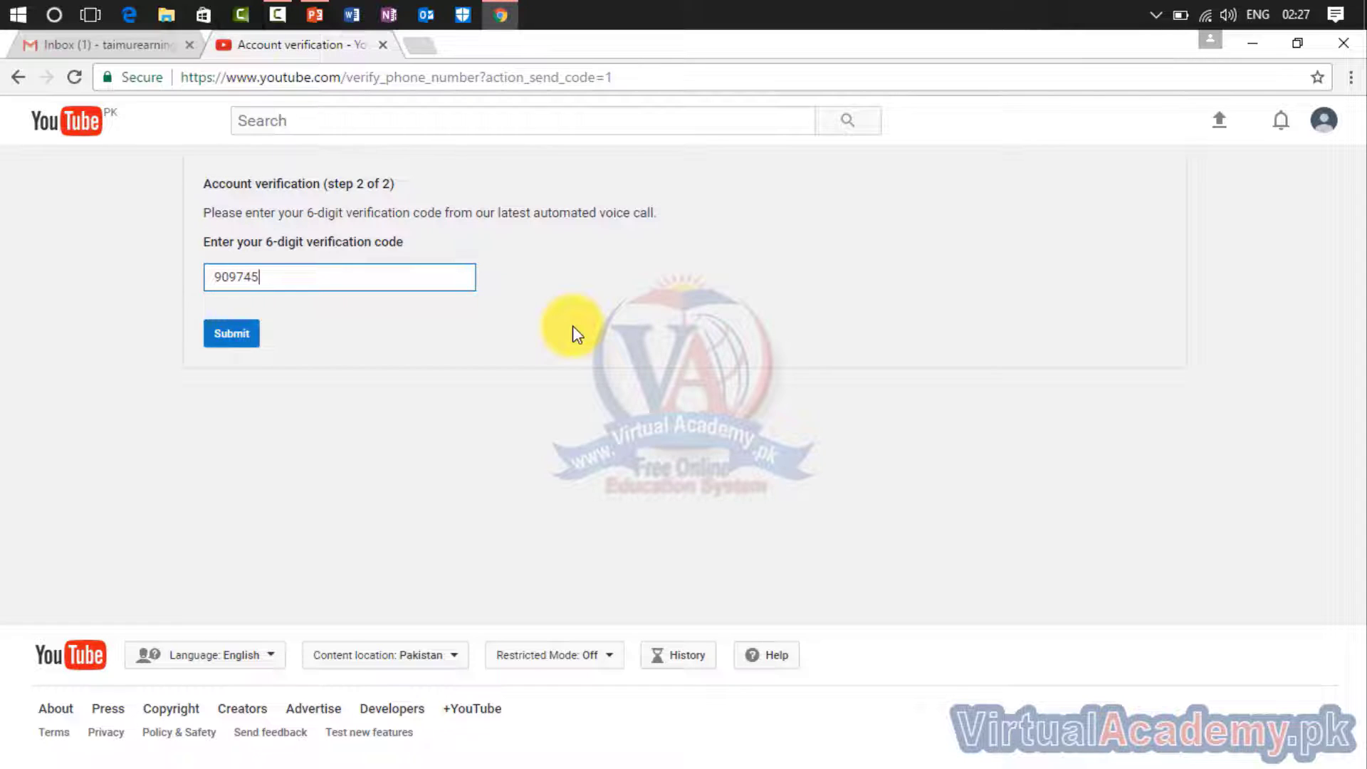
key(Return)
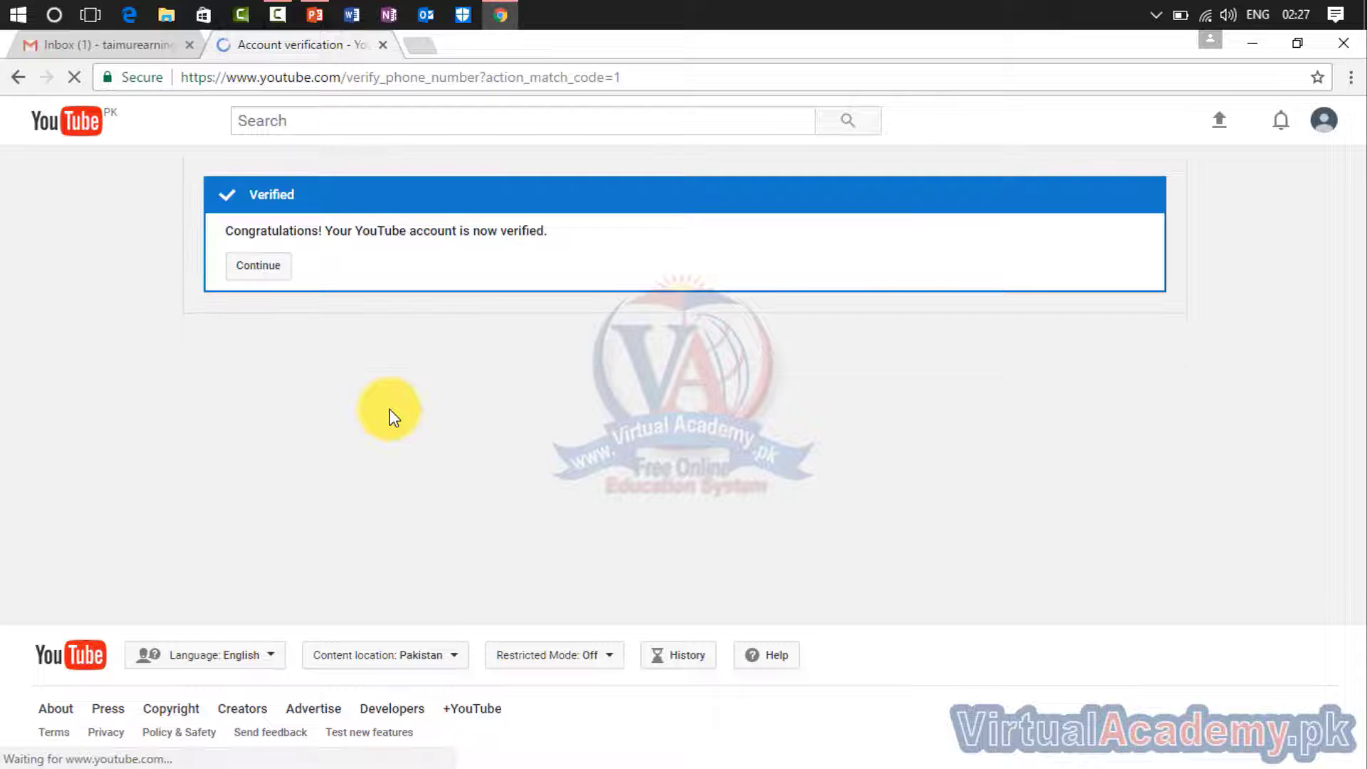
- Continue past verification and review Status and features, showing longer videos and custom thumbnails enabled
click(253, 269)
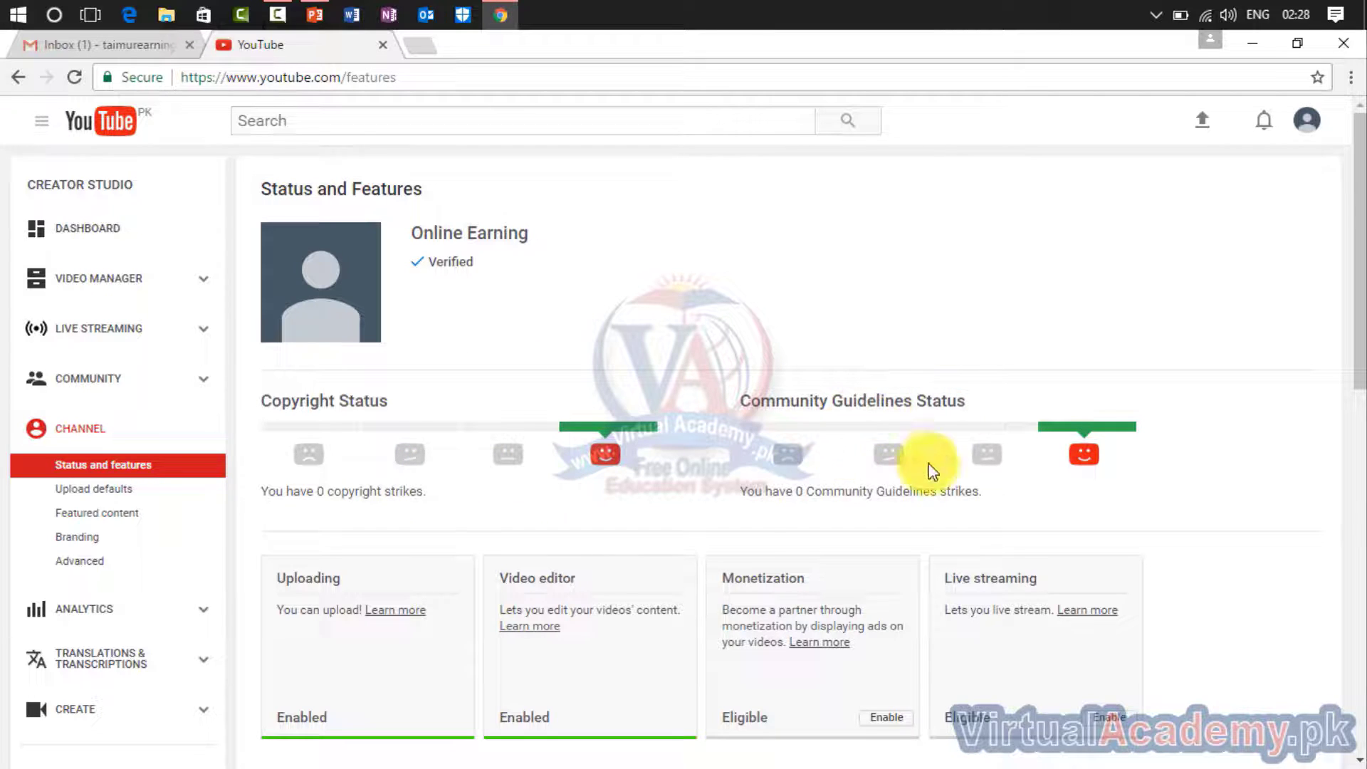
scroll(1018, 489, down, 3)
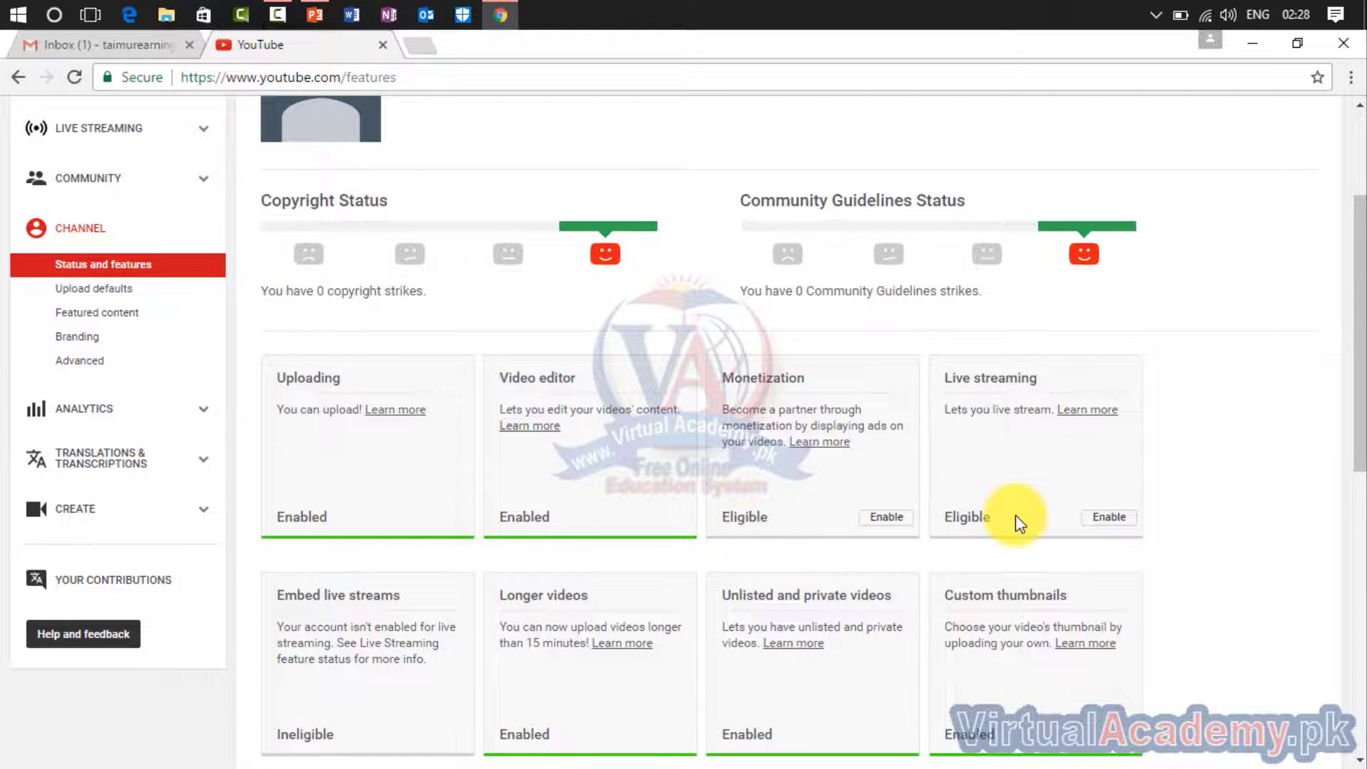
scroll(1023, 515, down, 1)
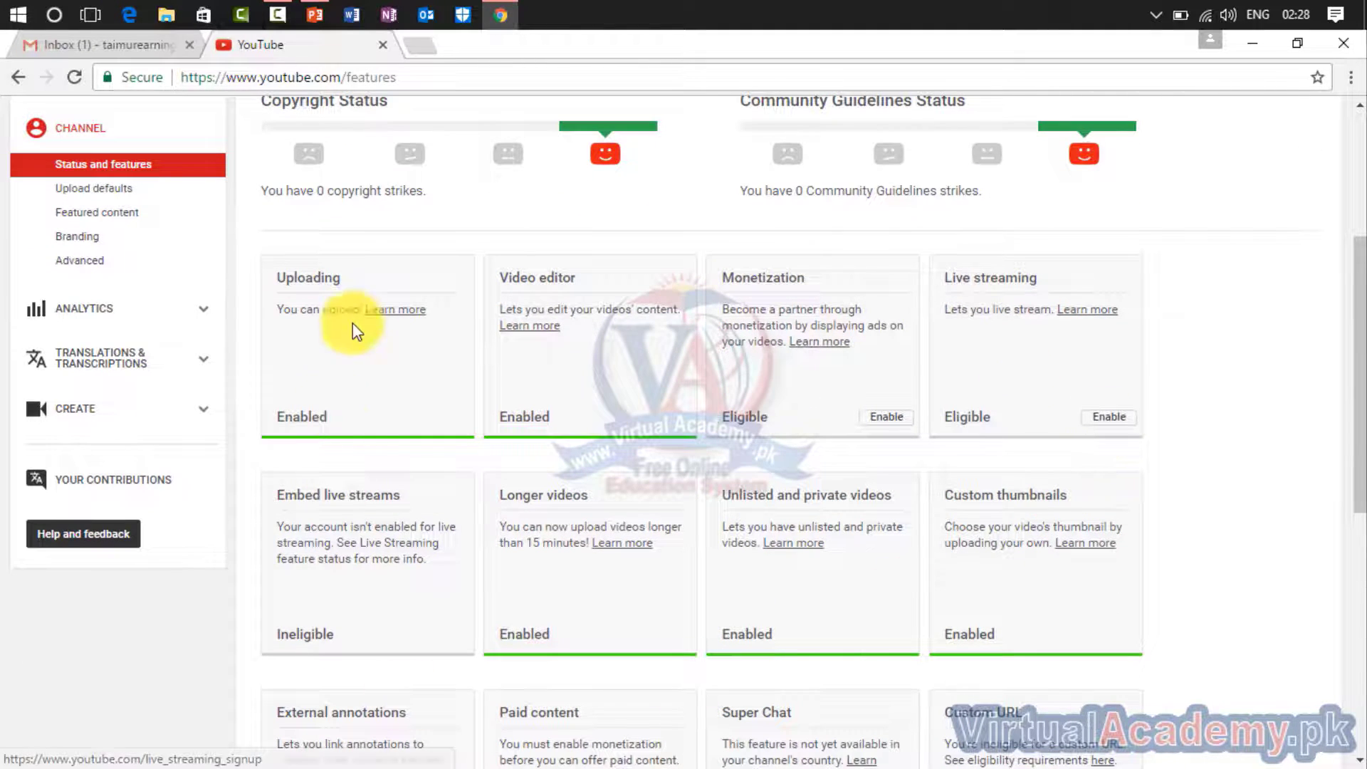
scroll(390, 652, down, 5)
scroll(422, 643, up, 6)
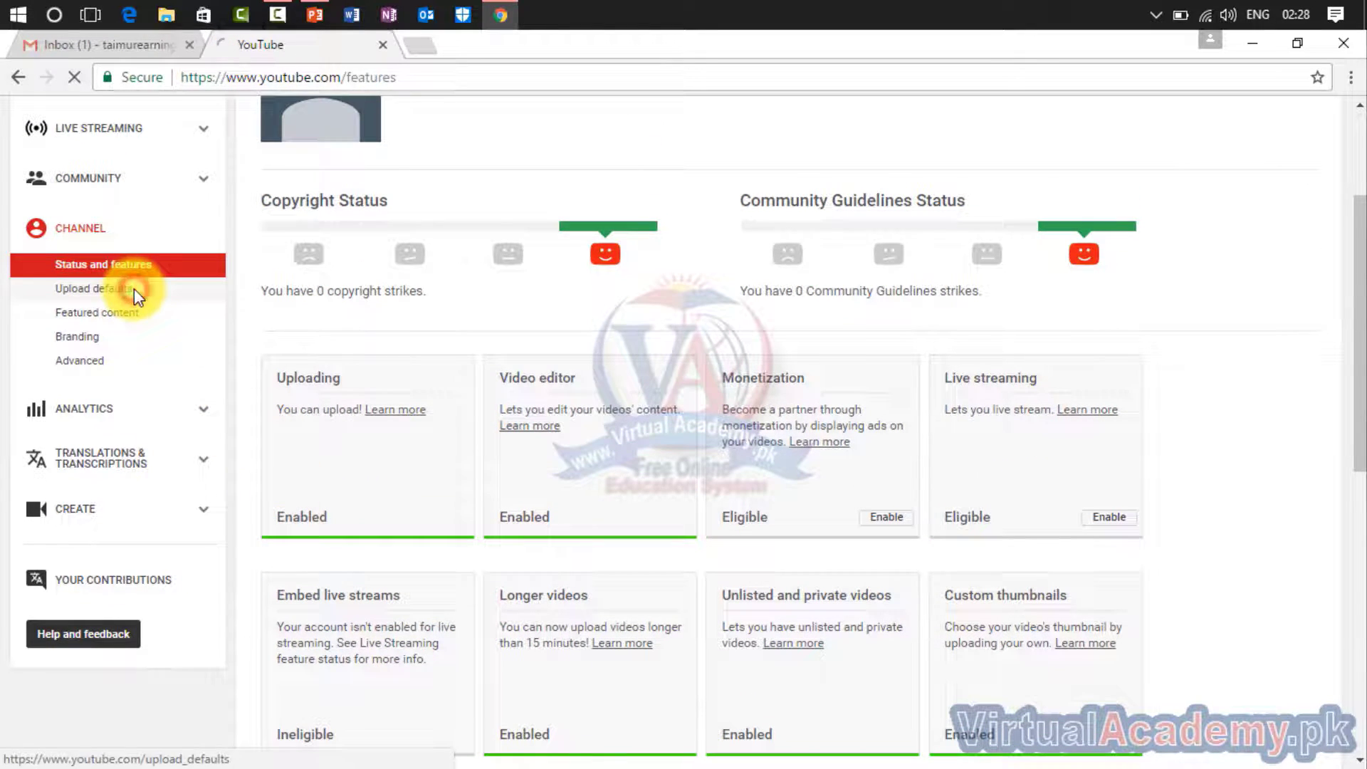
- Open the upload defaults and set the default privacy to Public
click(134, 289)
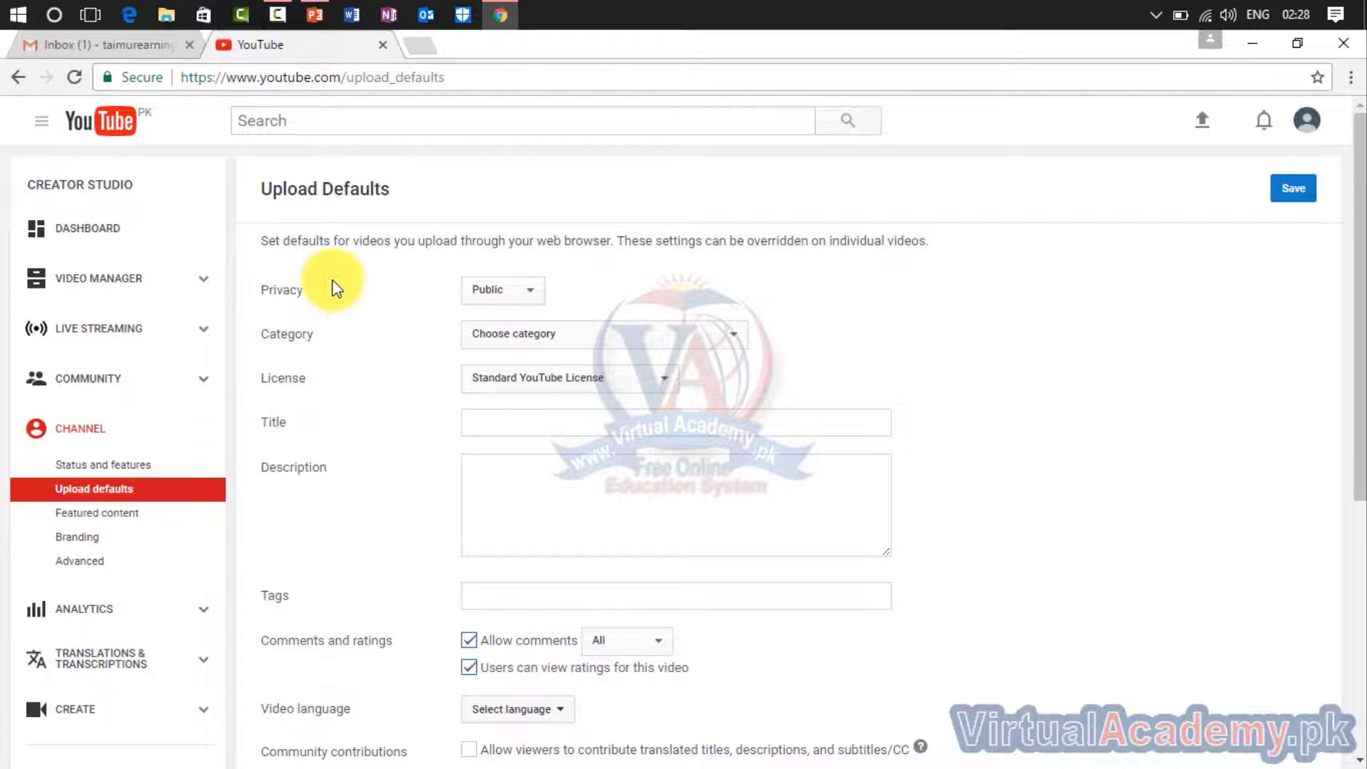
click(489, 292)
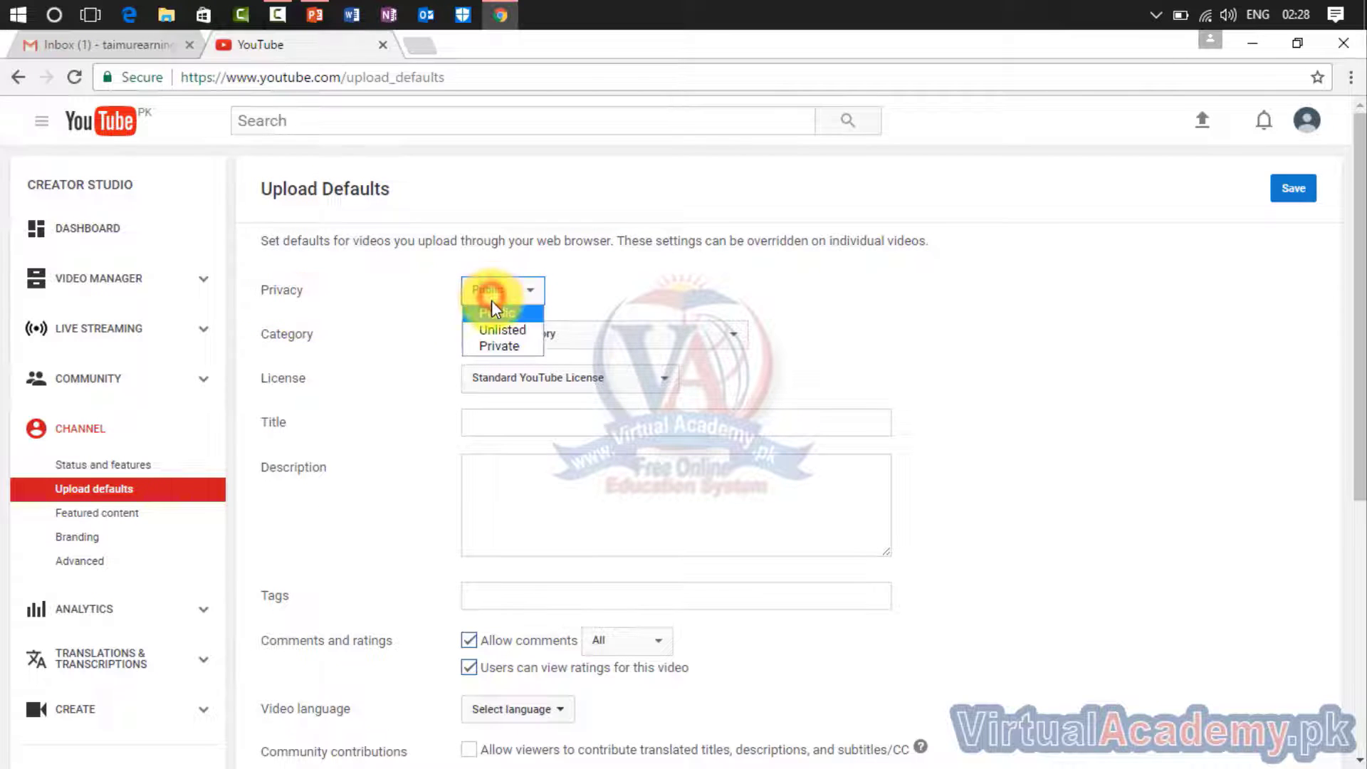
click(537, 333)
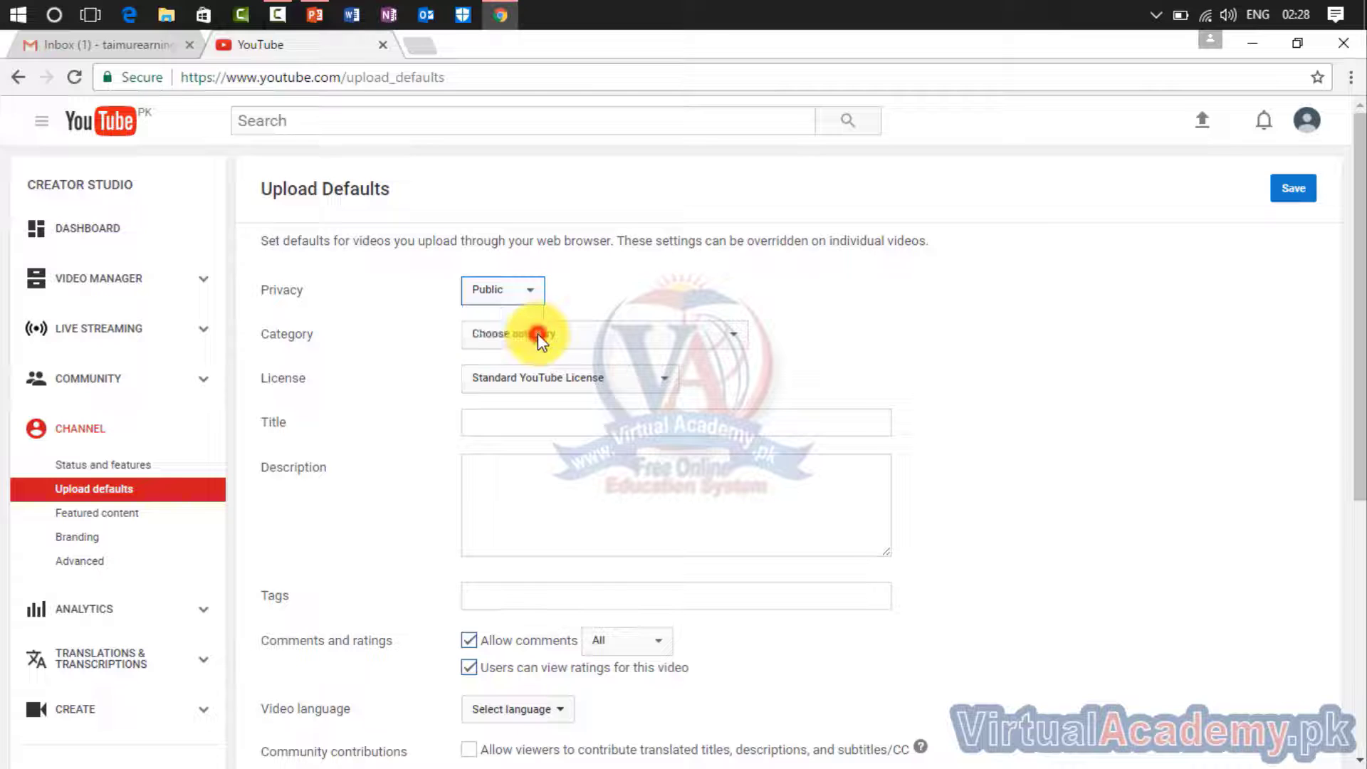
click(523, 287)
click(513, 346)
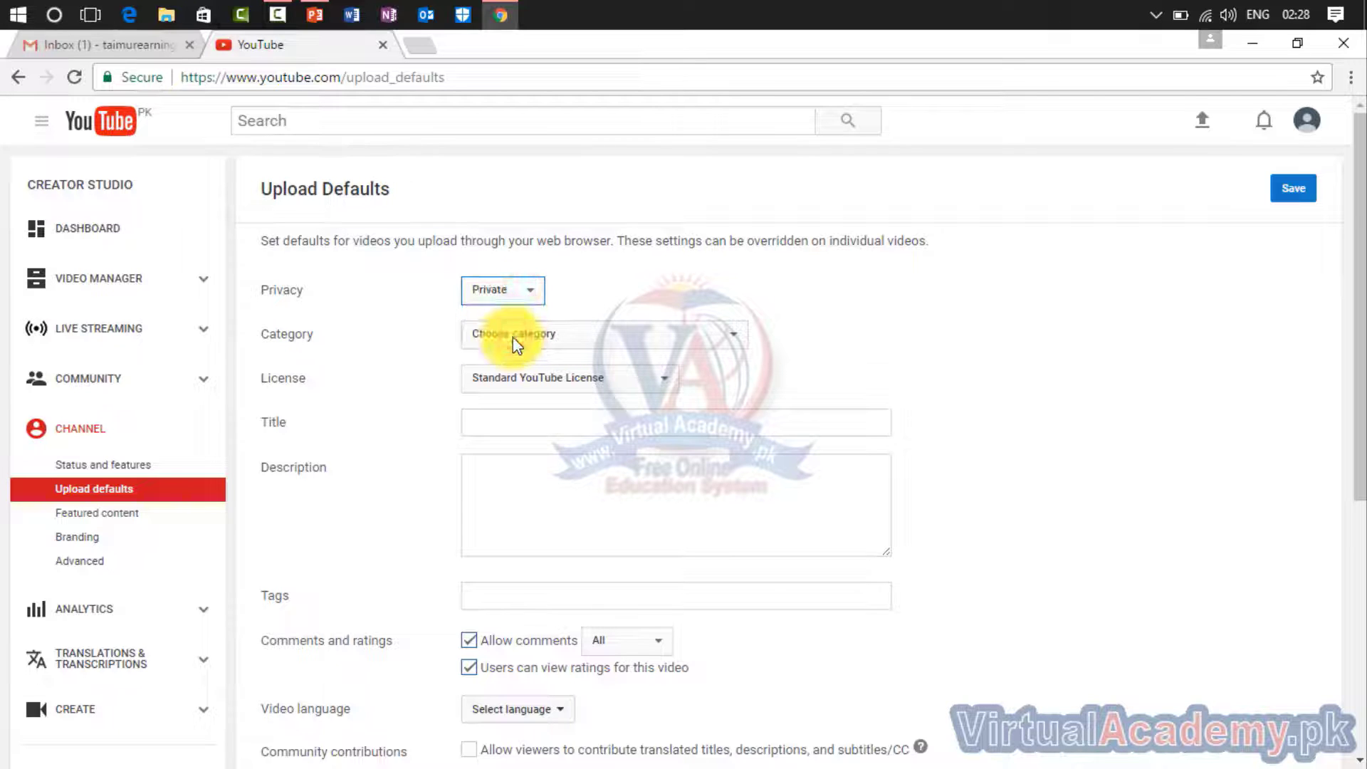
click(517, 293)
click(510, 311)
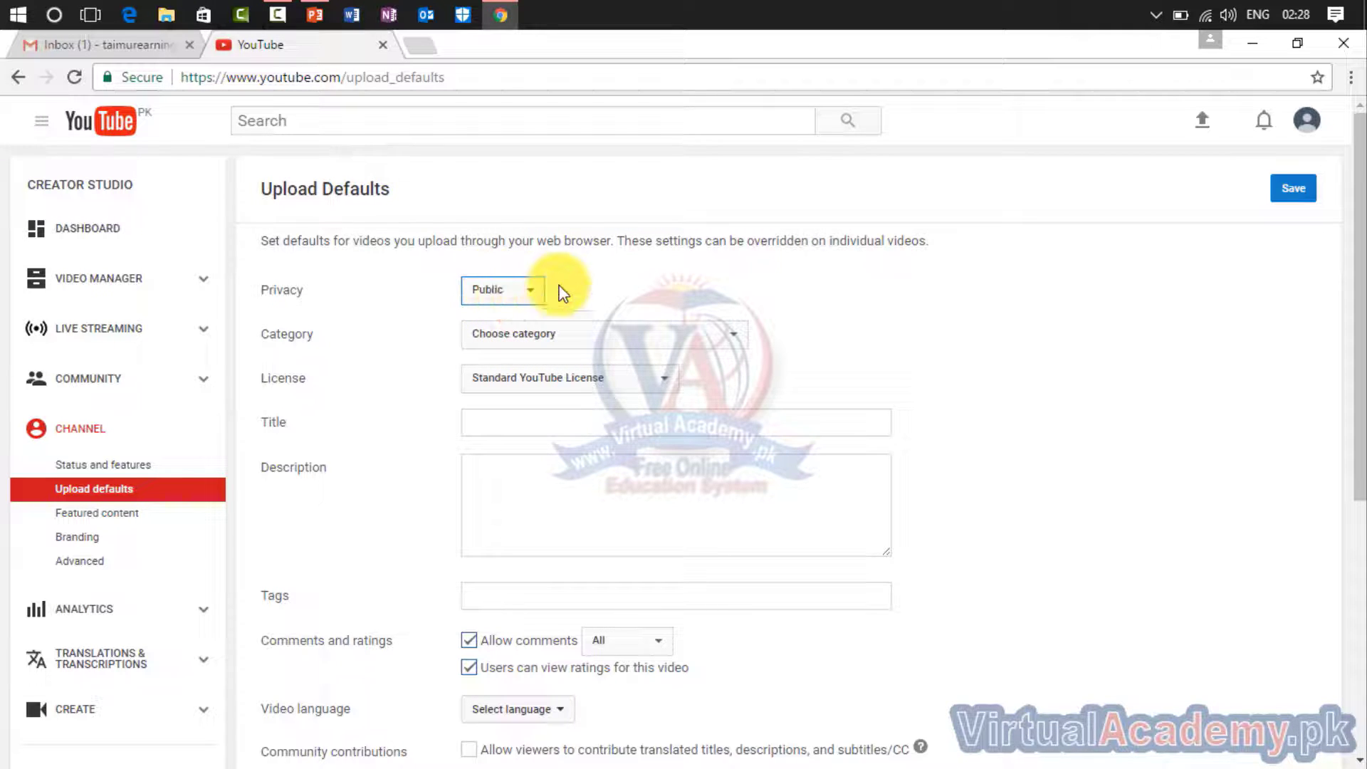
- Set the default category to Education and keep the Standard YouTube License
click(519, 339)
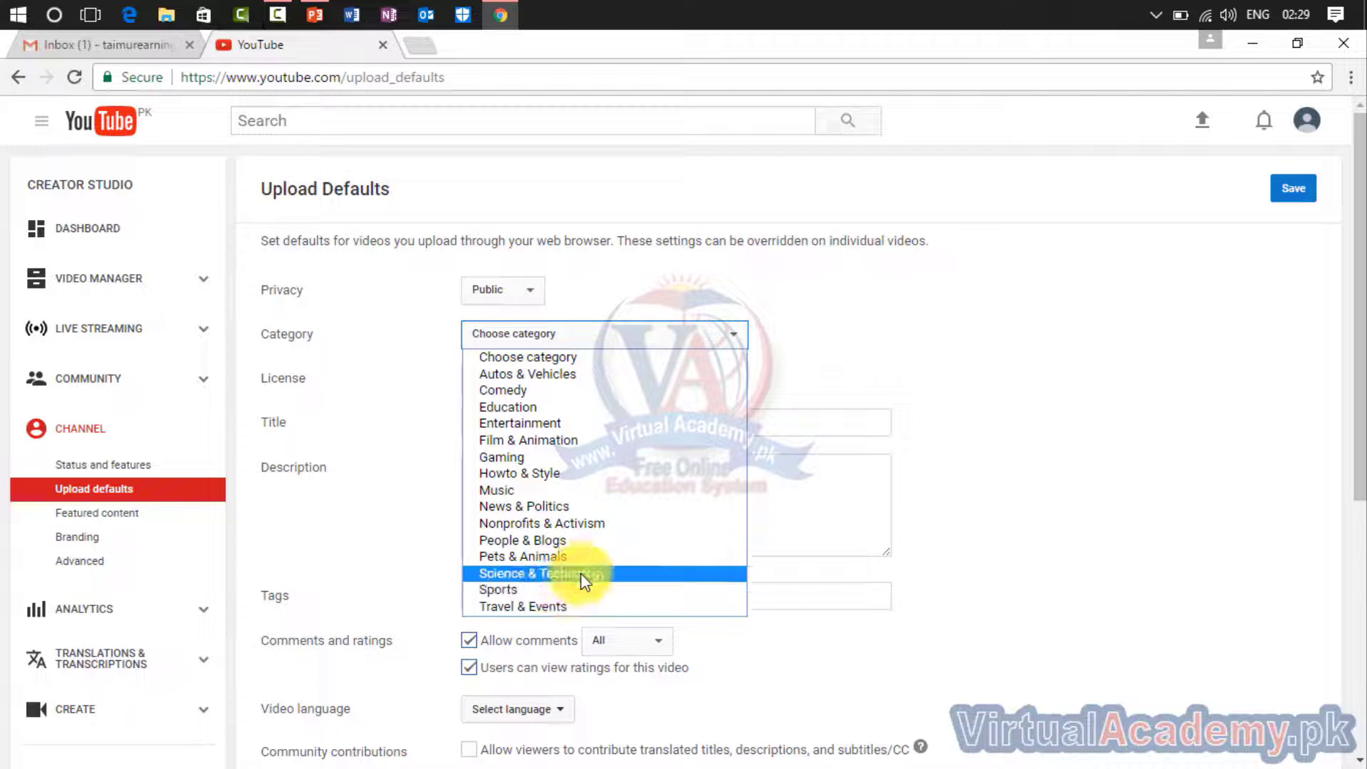
click(575, 408)
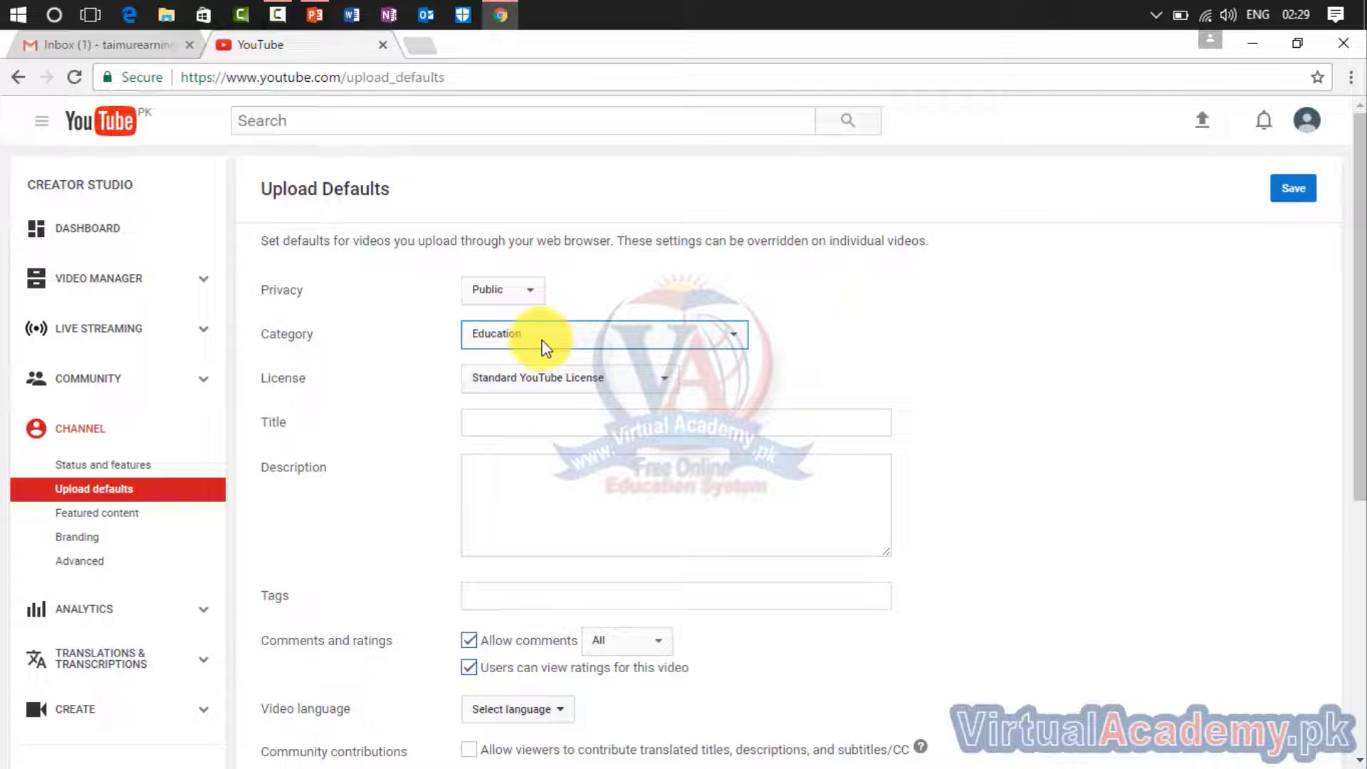
click(531, 378)
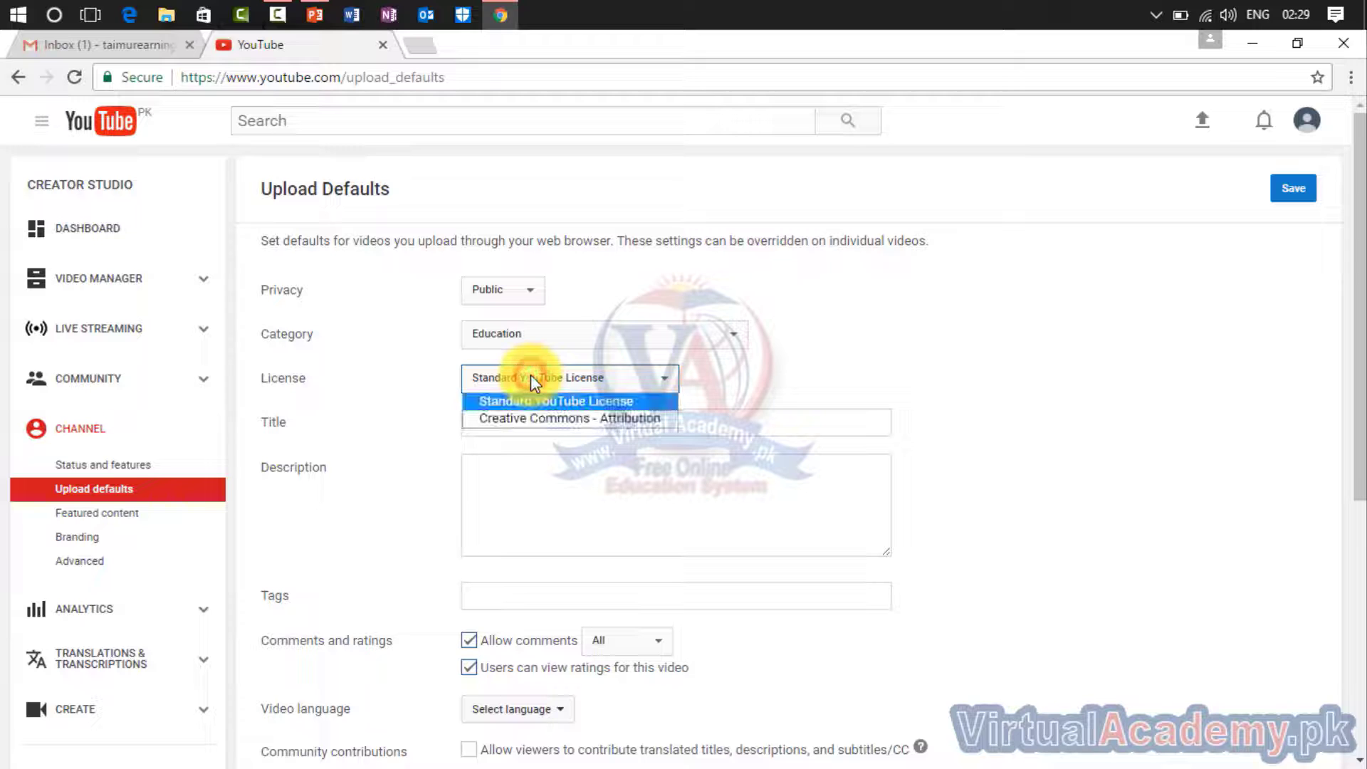
click(585, 401)
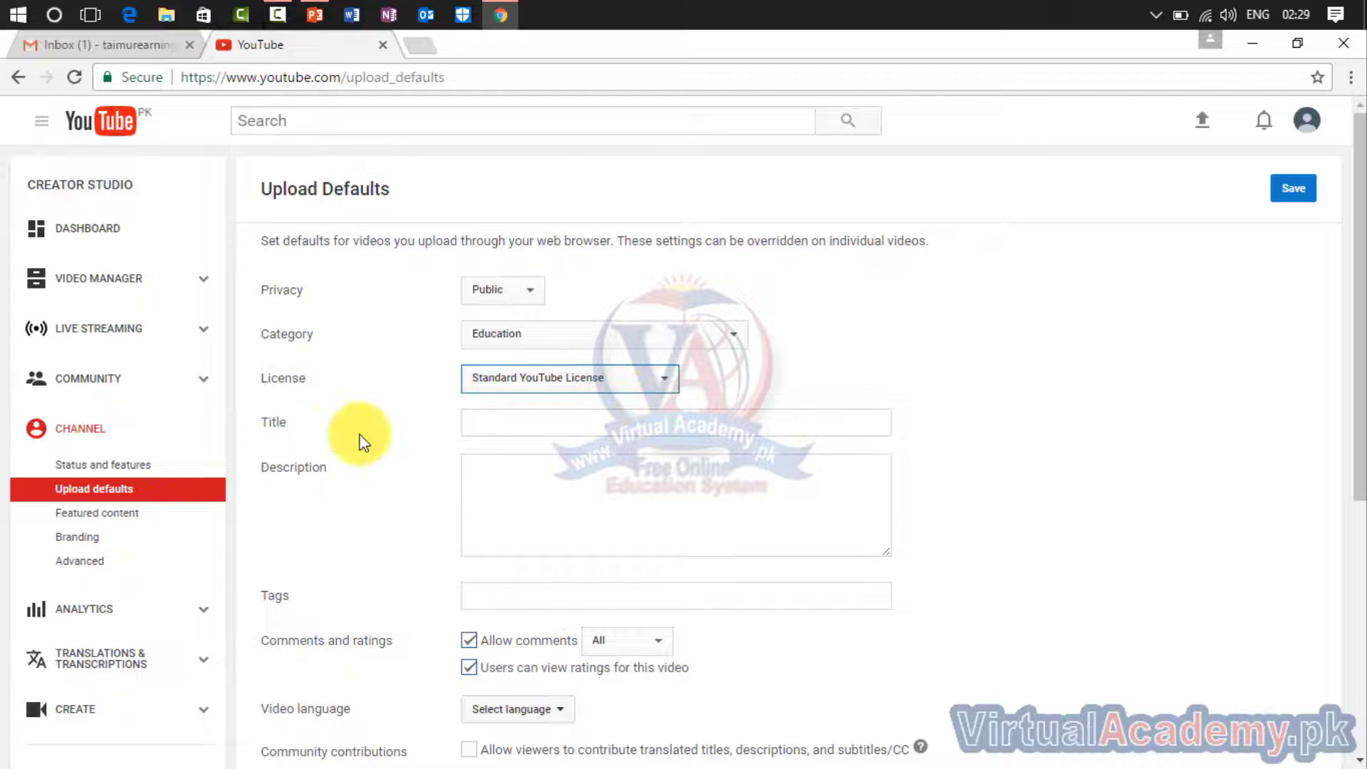
- Enter default tags 'Online earning Tips and Tricks' and default title 'Online Earning Tips'
click(498, 427)
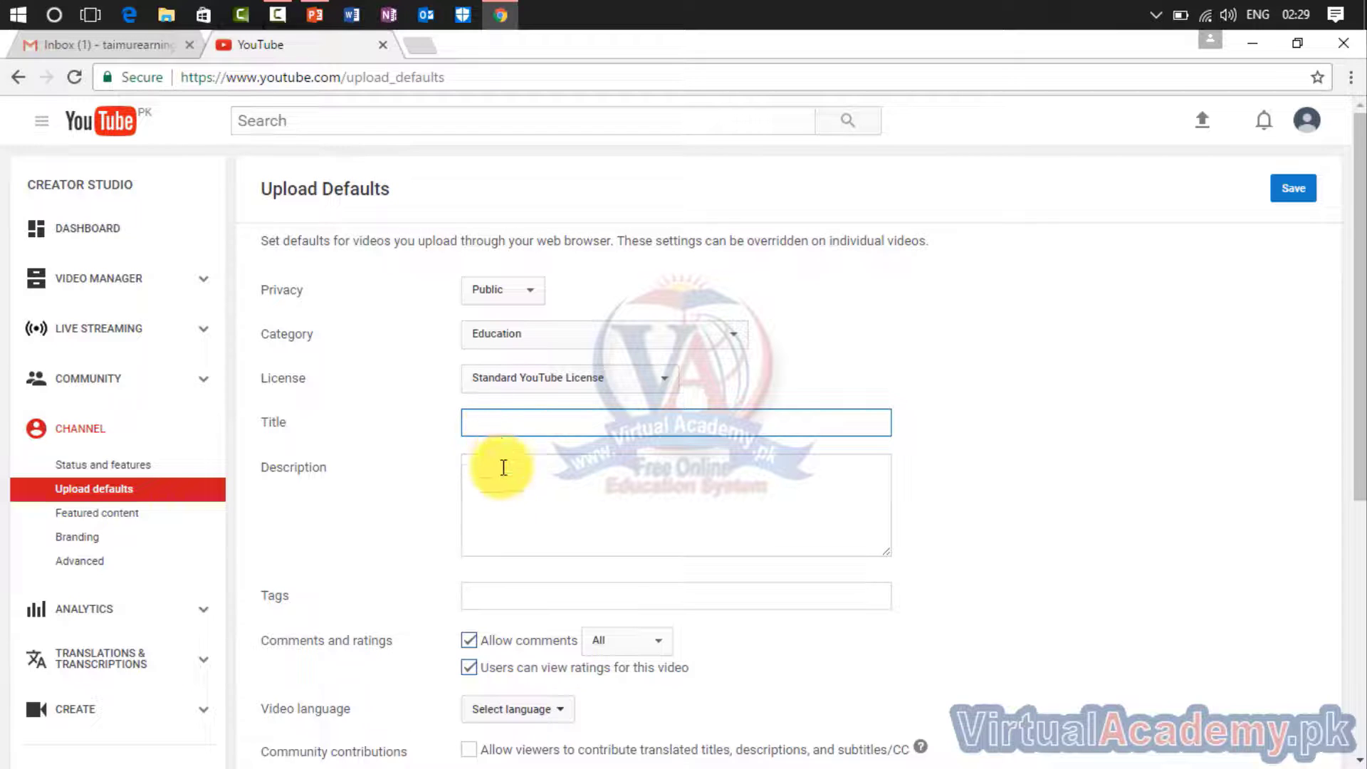
click(497, 524)
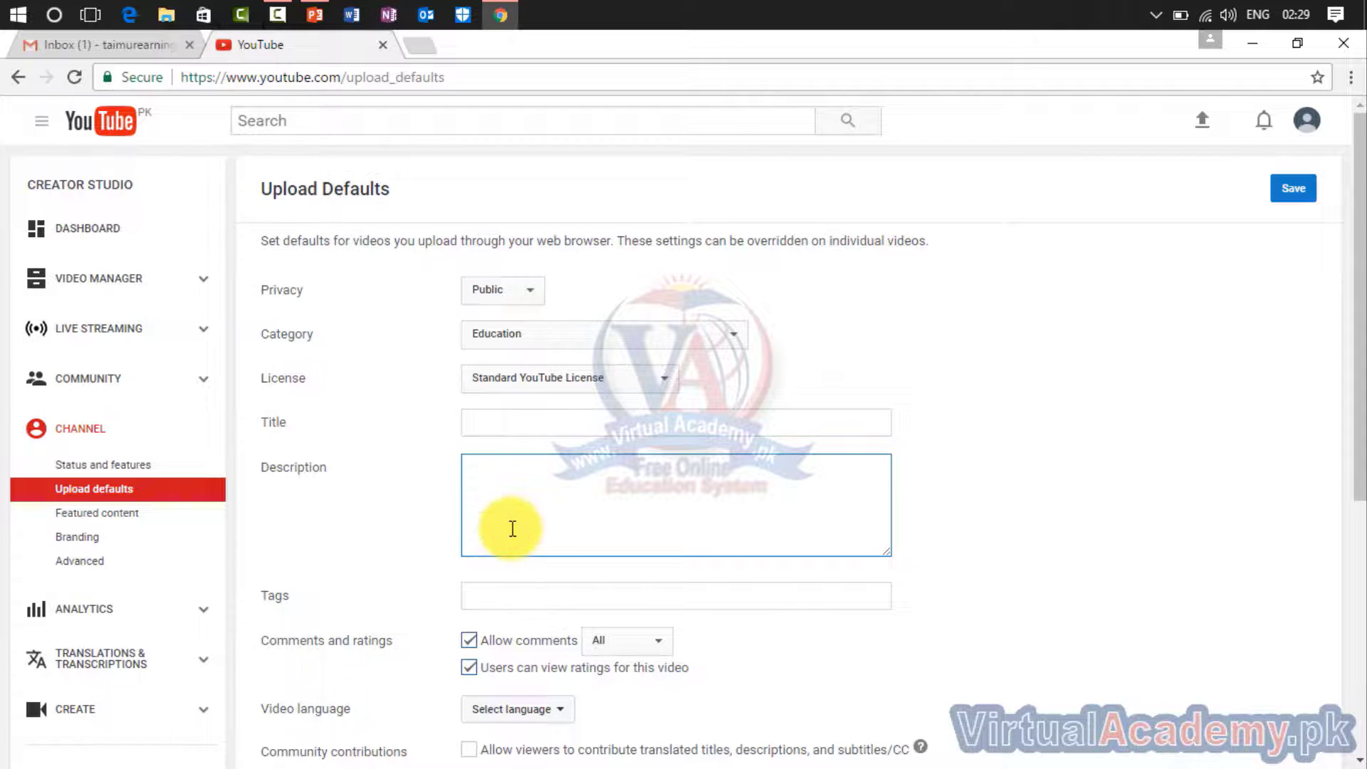
click(496, 591)
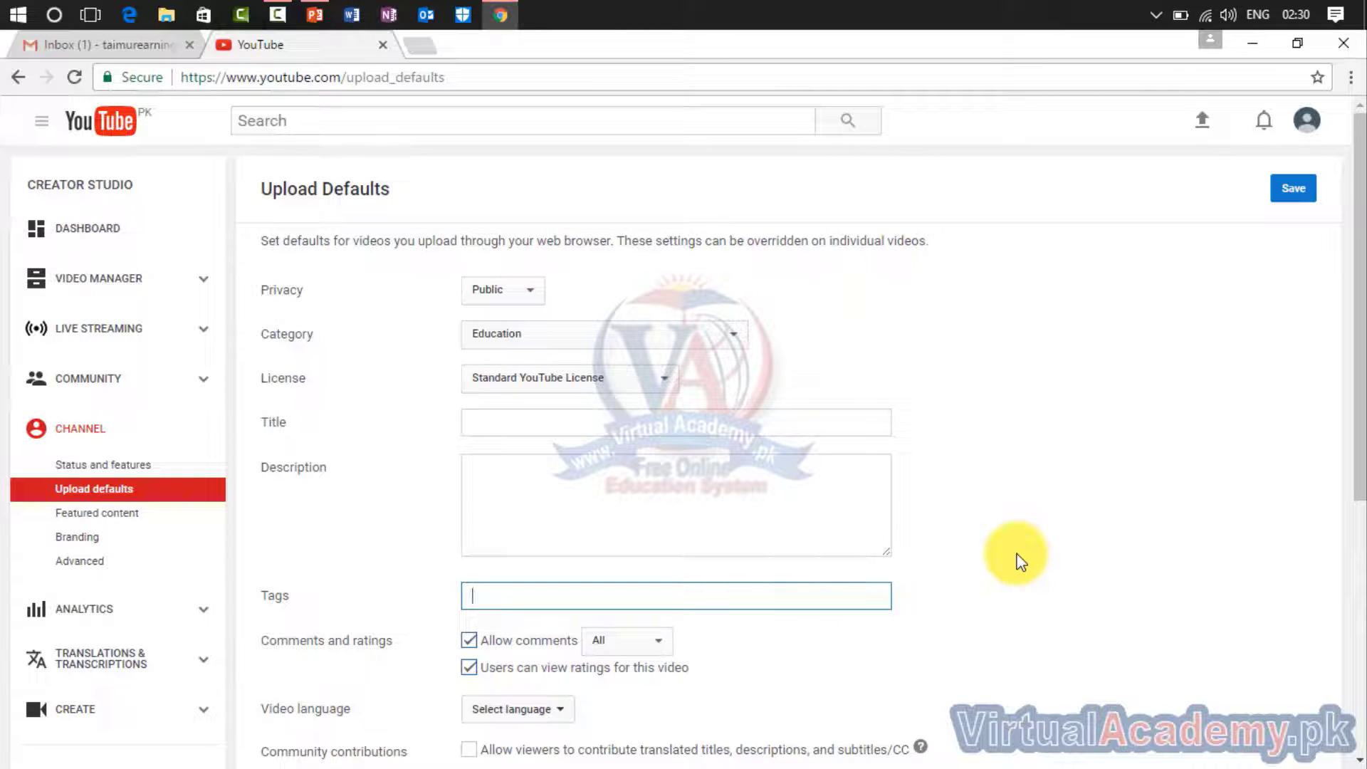
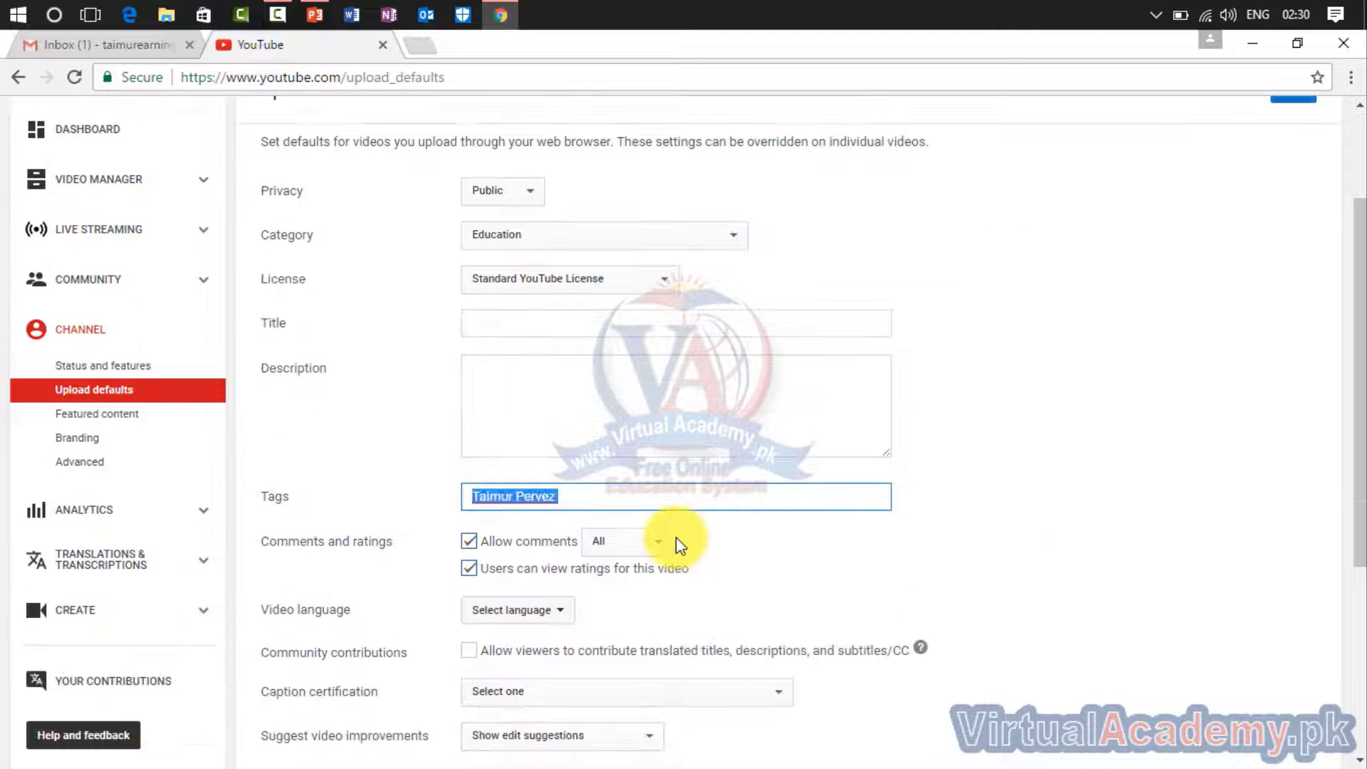
text(Online earning Tips and Tricks)
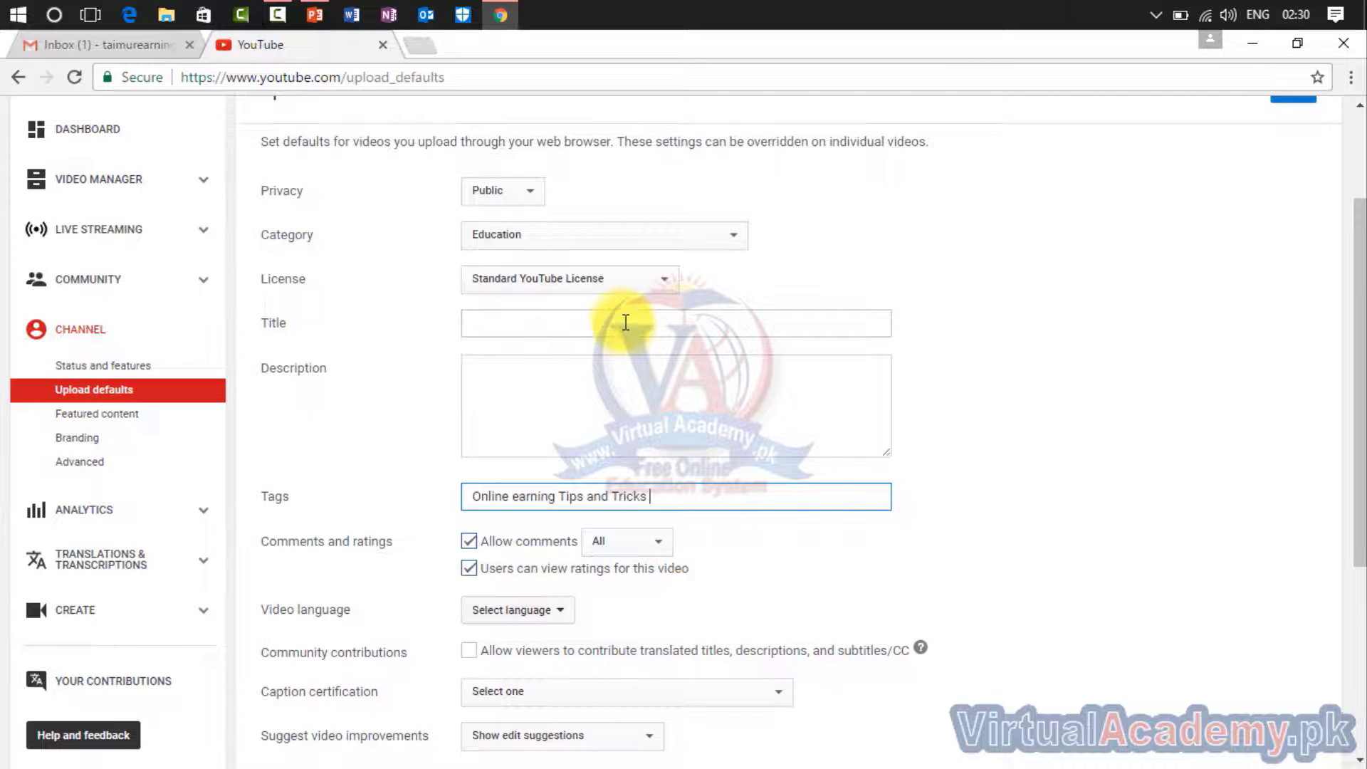
click(620, 322)
text(O)
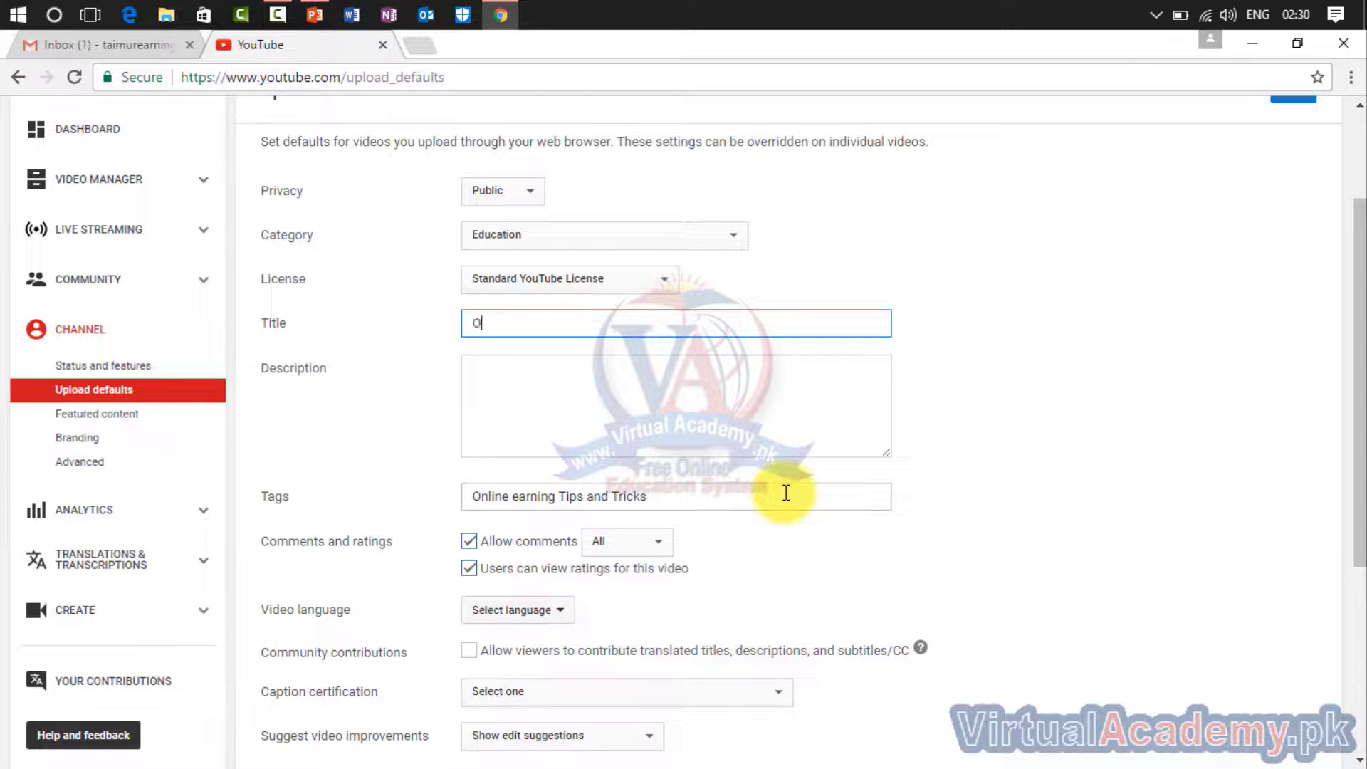
text(nline Earning Tips)
click(582, 396)
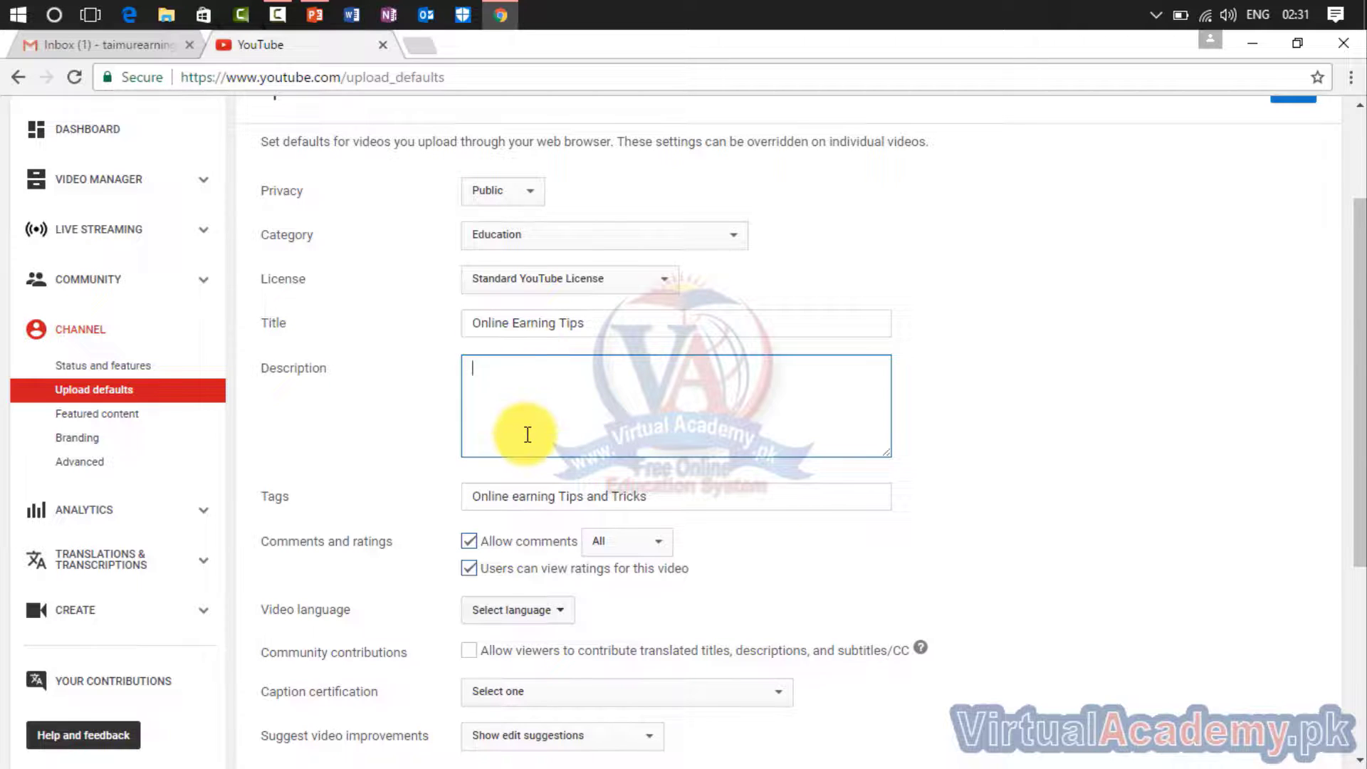
scroll(533, 391, down, 5)
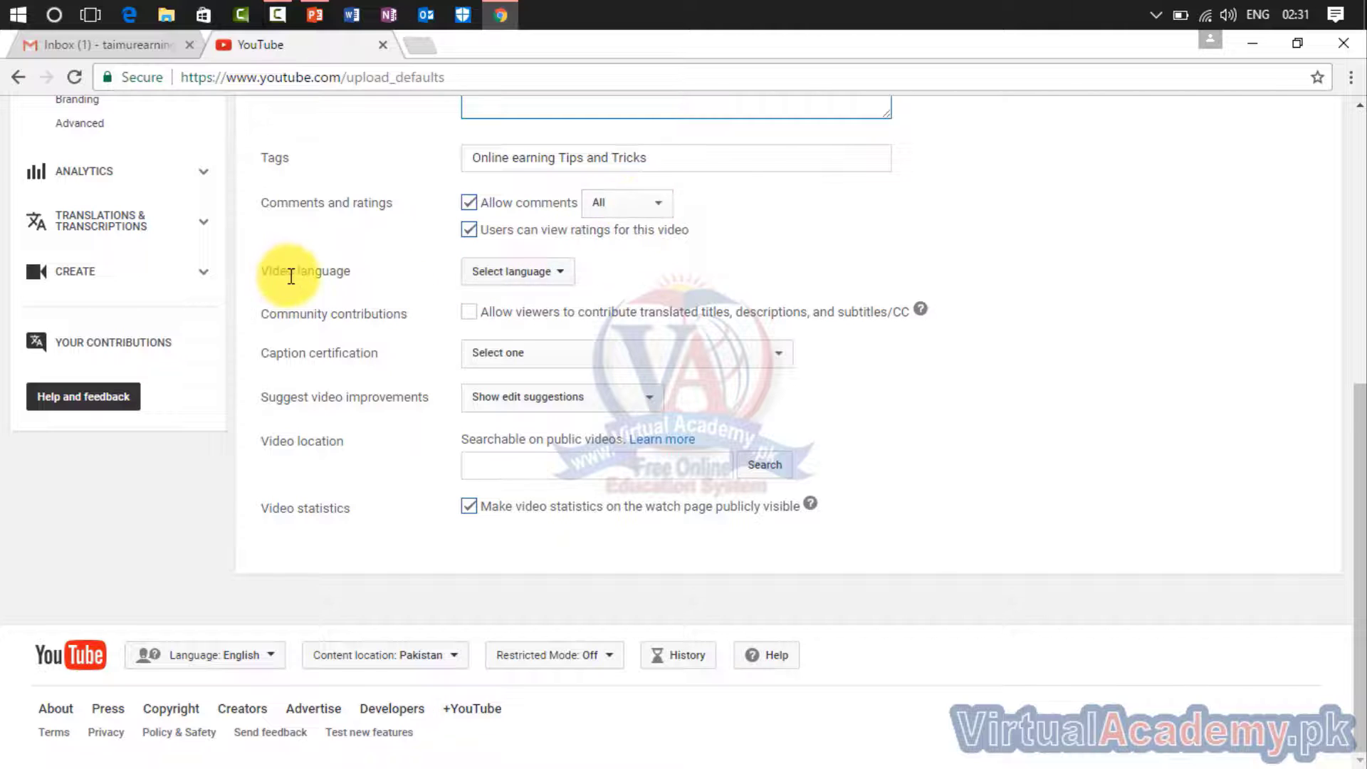
- Allow viewer-contributed translations and review the language, caption, edit suggestion and location options
click(511, 273)
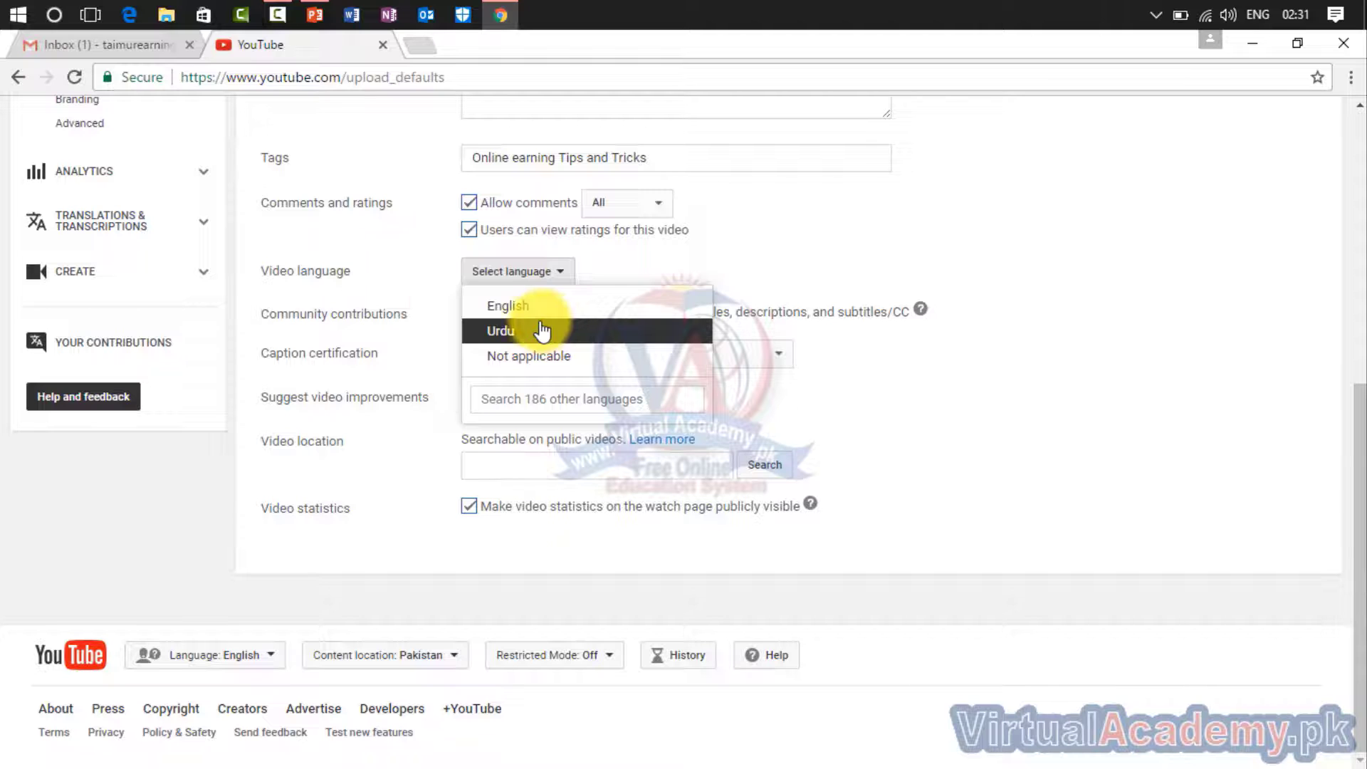
click(428, 288)
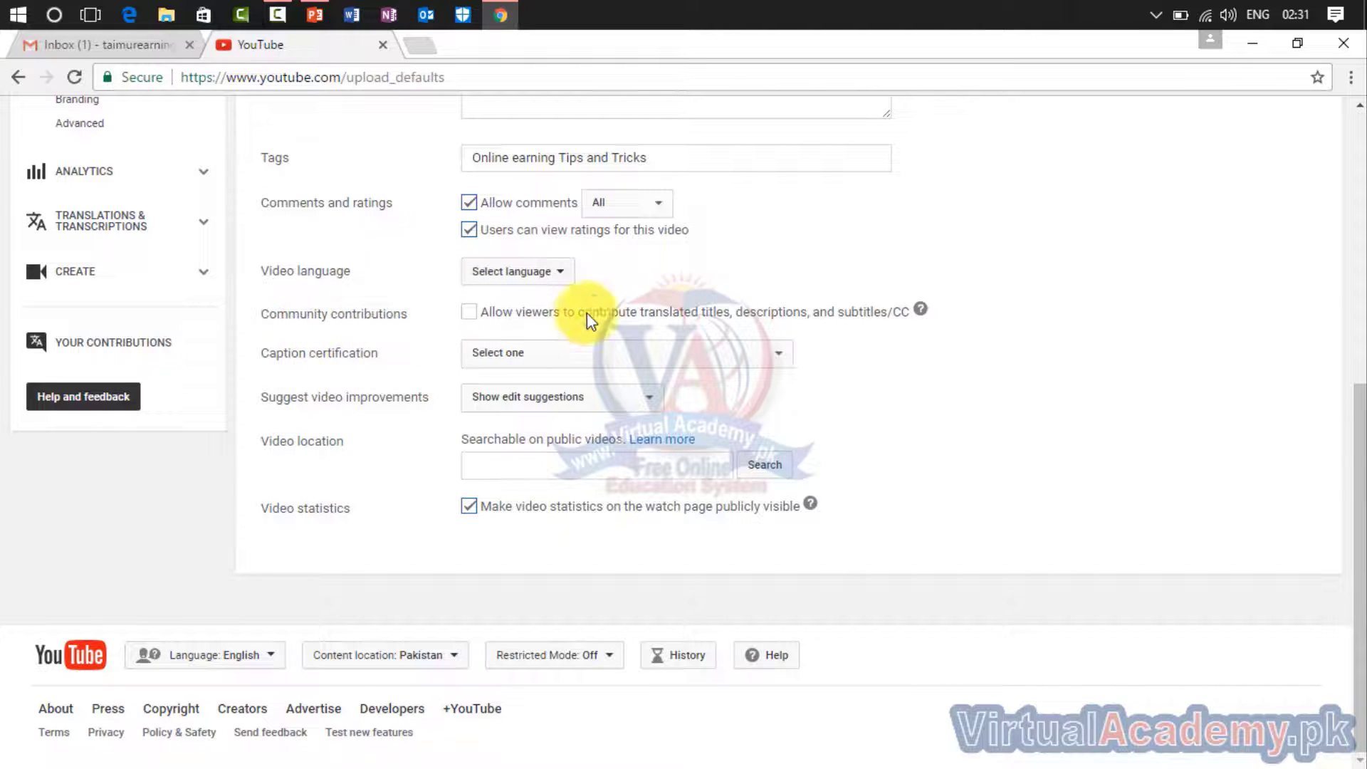
click(467, 314)
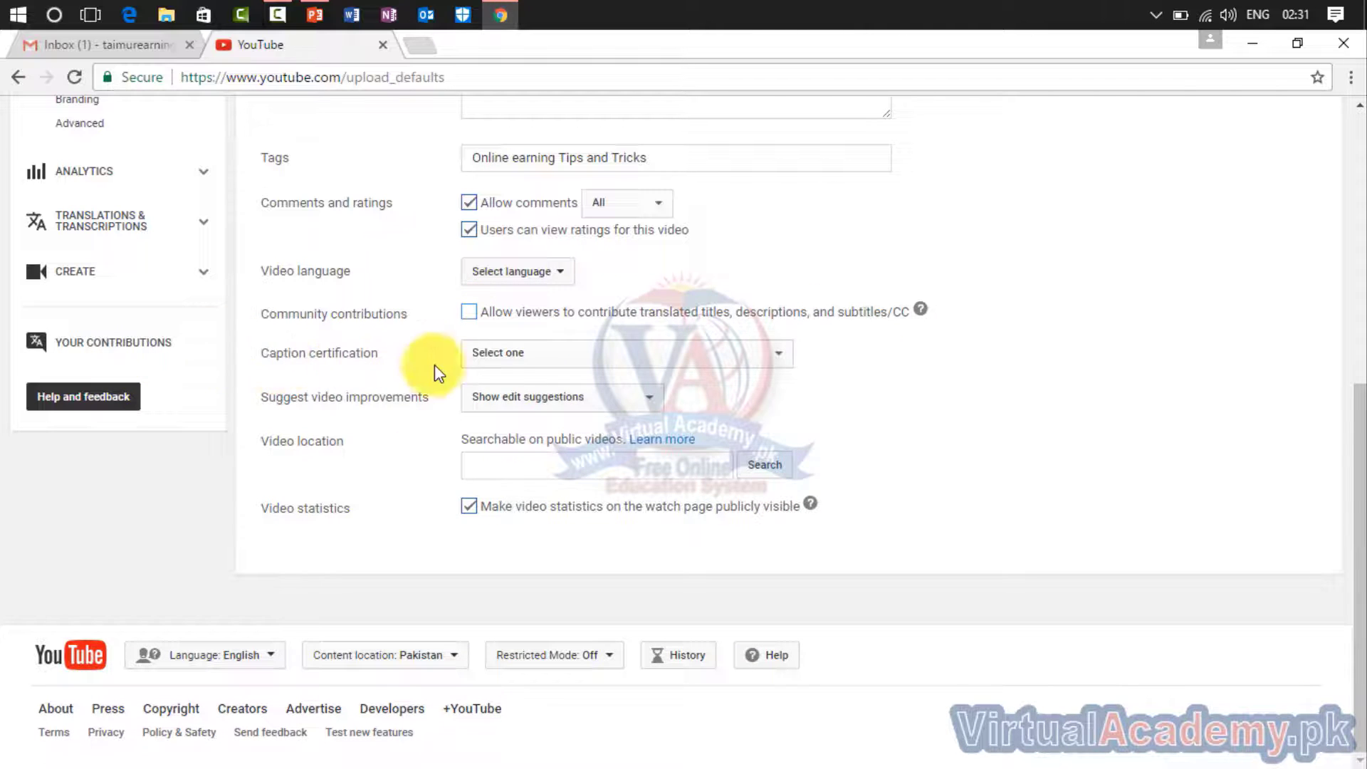
click(601, 358)
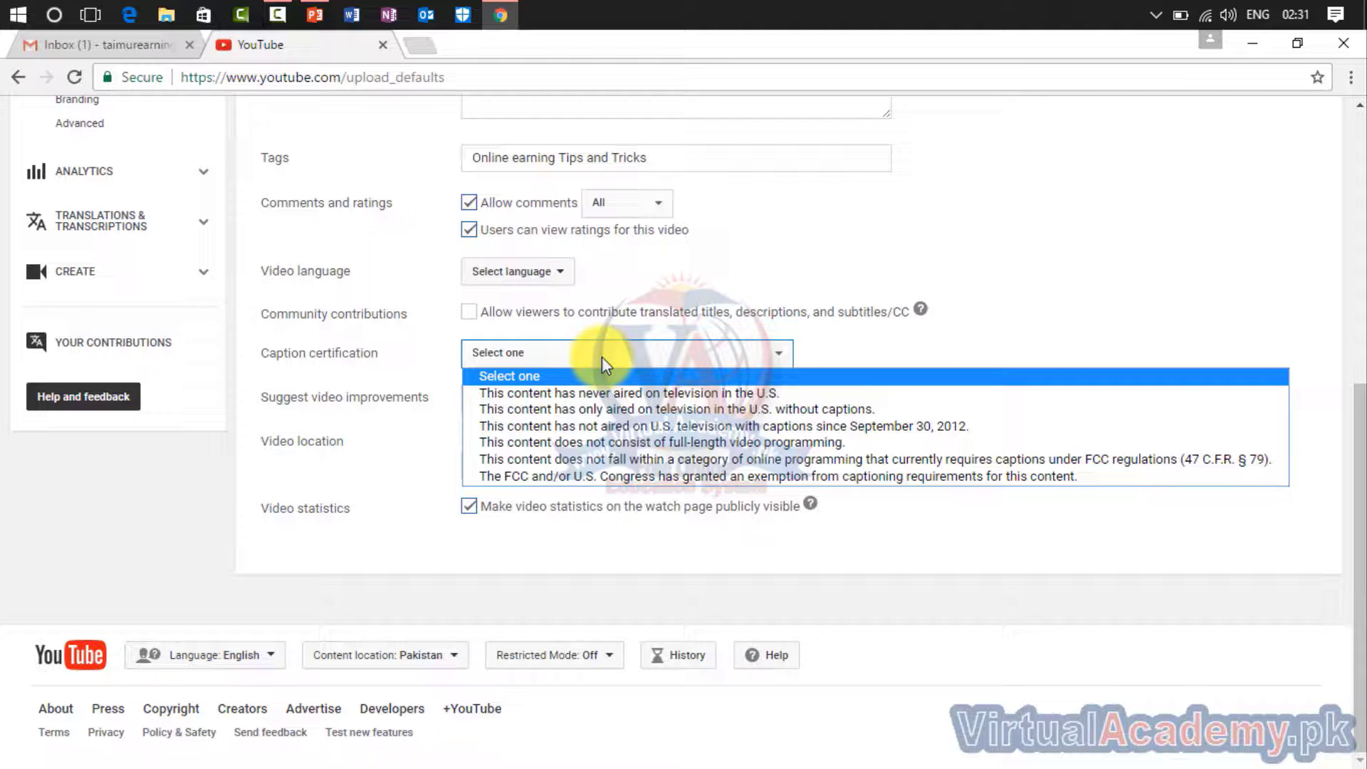
click(600, 357)
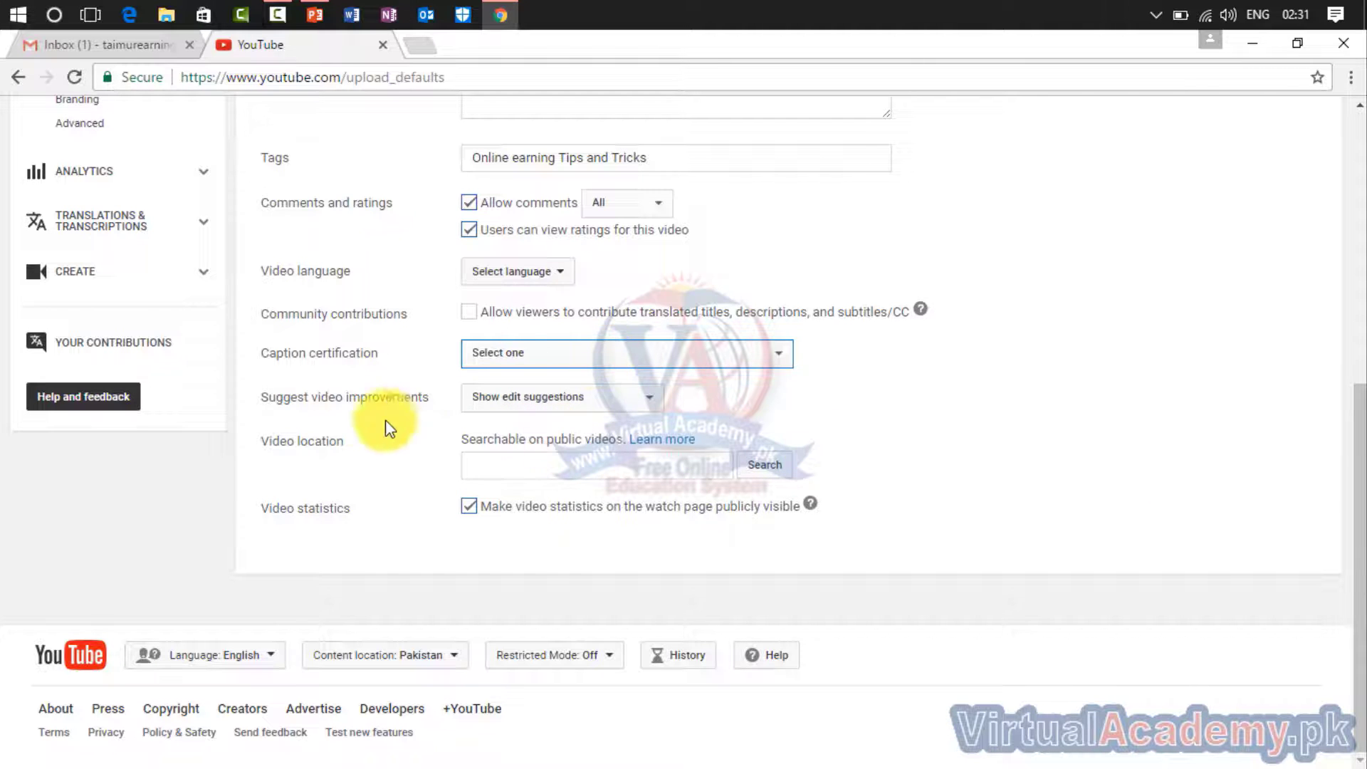
click(596, 400)
click(597, 400)
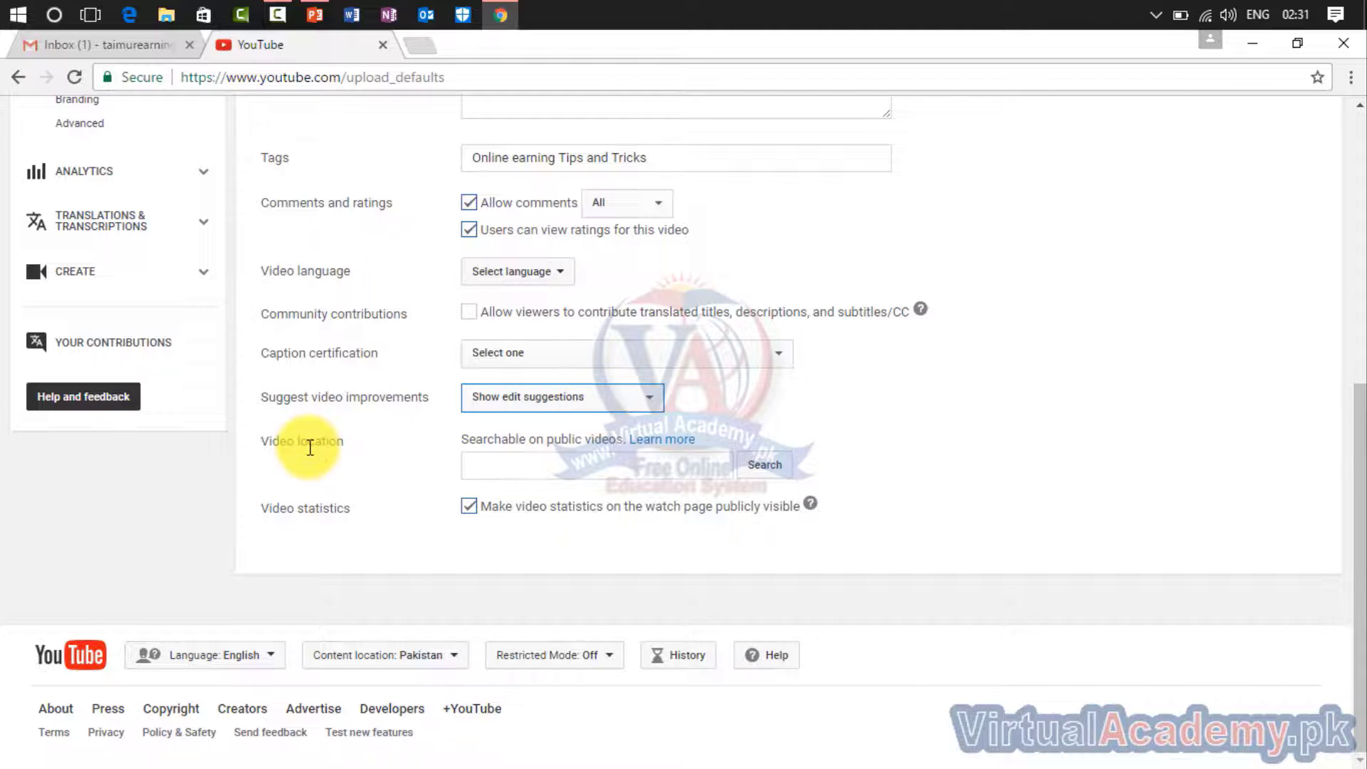
click(666, 466)
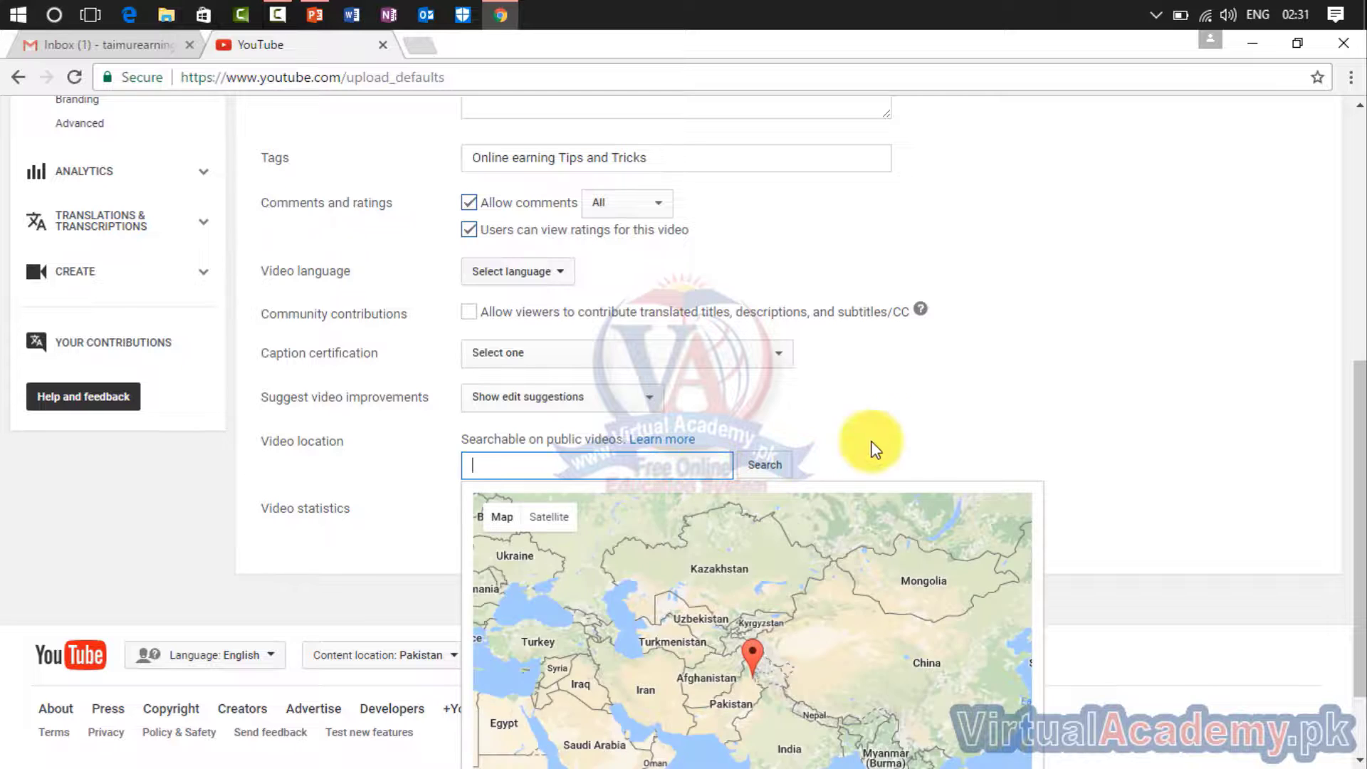
click(917, 427)
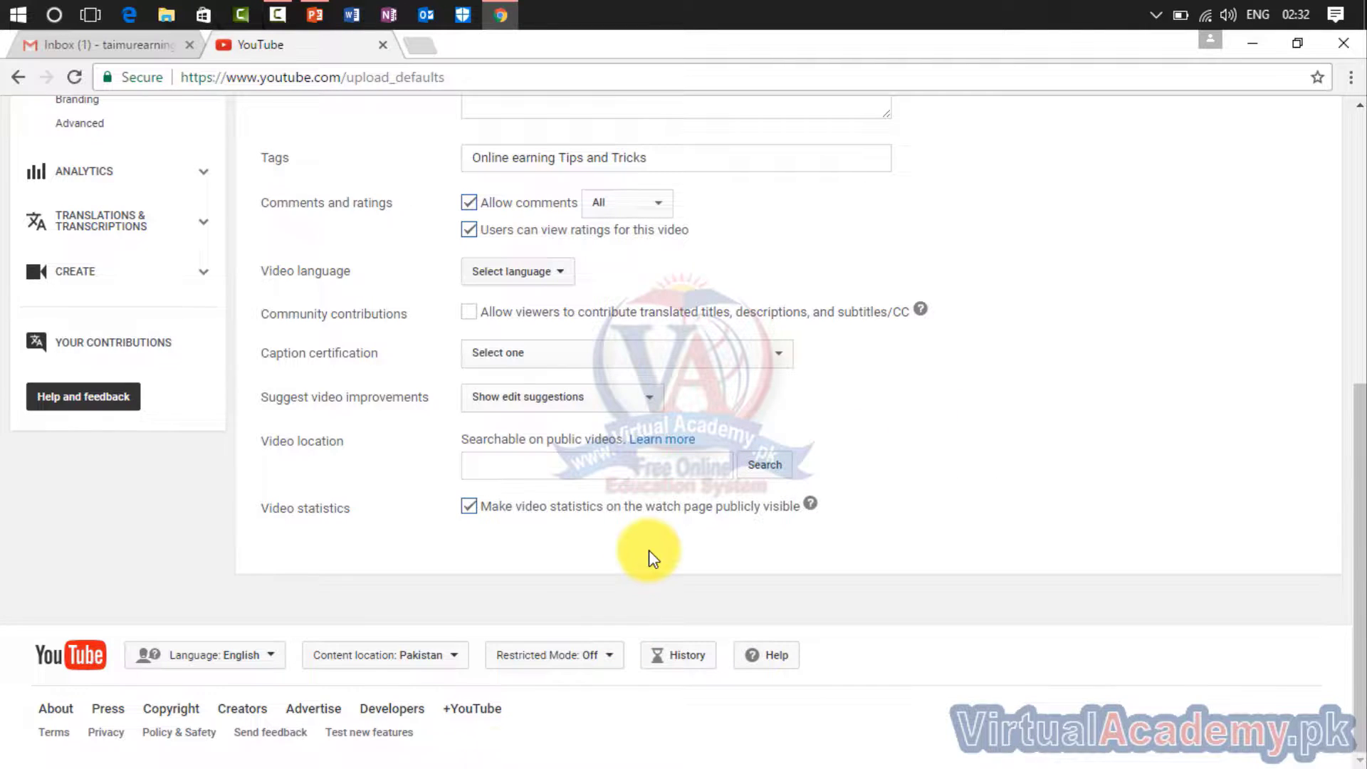
- Choose Stay when prompted about leaving the unsaved upload defaults page
scroll(648, 549, up, 3)
click(178, 276)
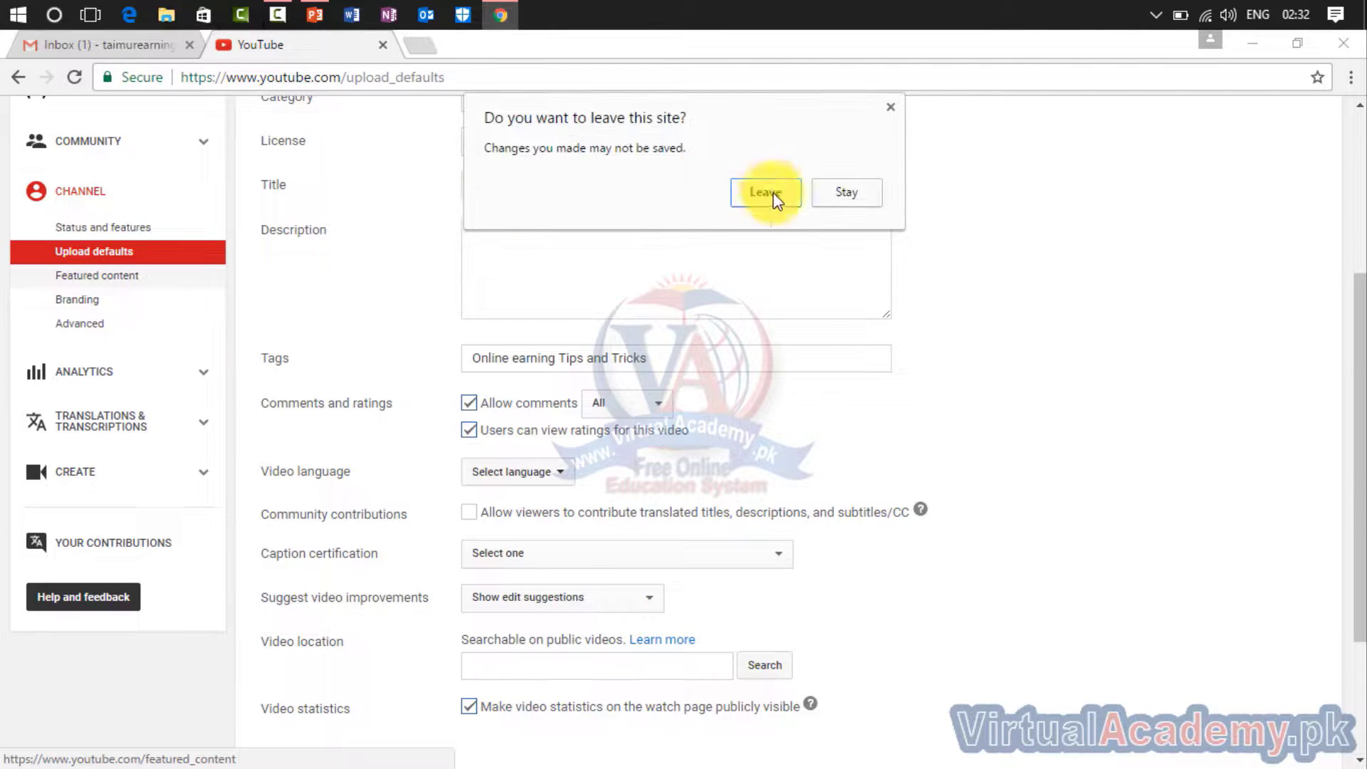
click(890, 108)
scroll(879, 420, down, 3)
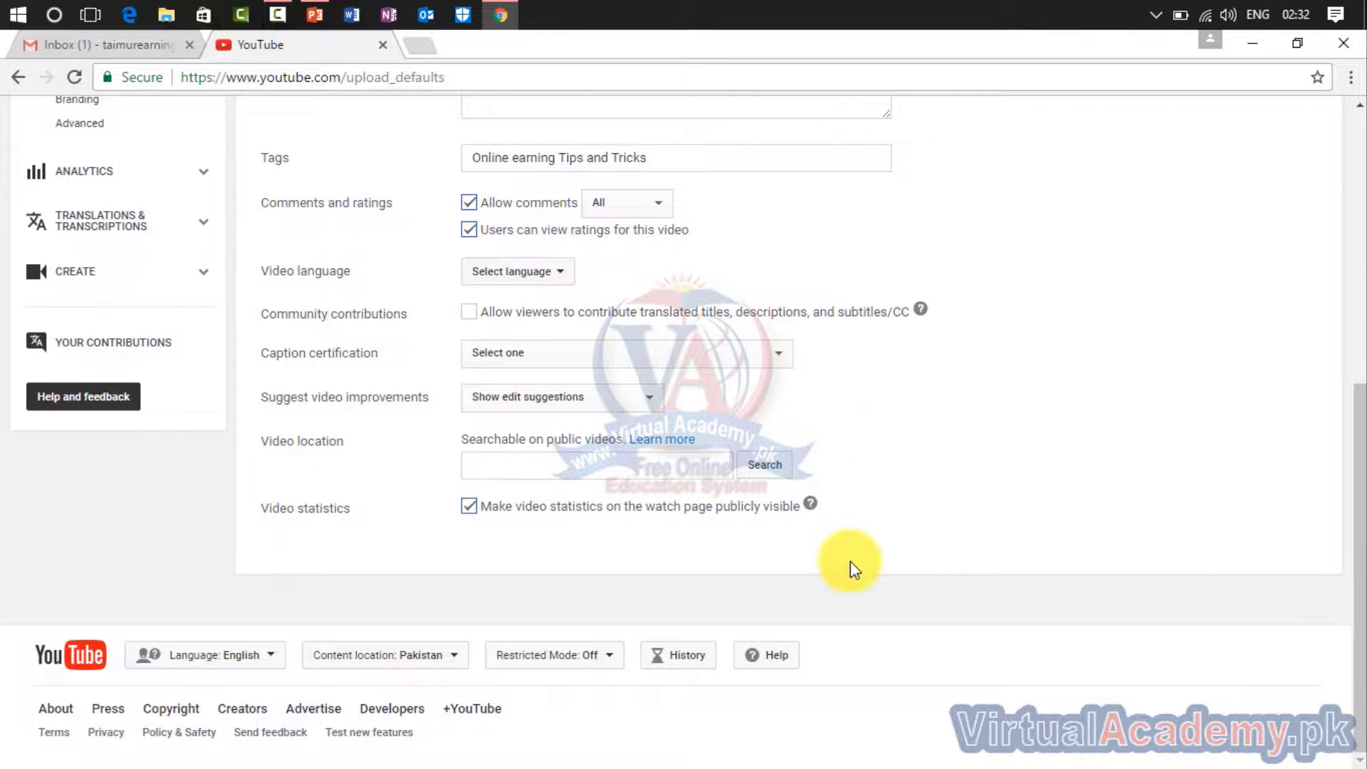
scroll(848, 570, up, 5)
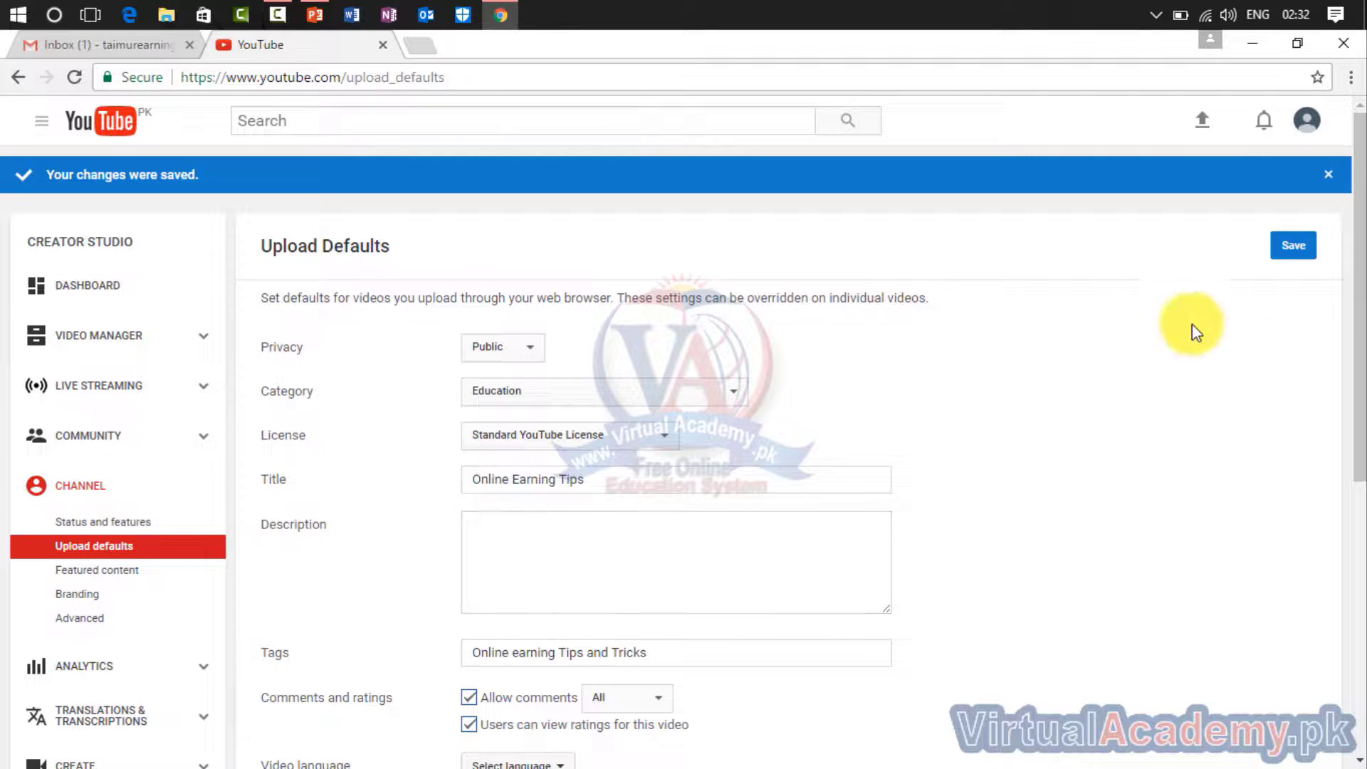
- Save the upload defaults, then go to the Featured content page
click(1294, 245)
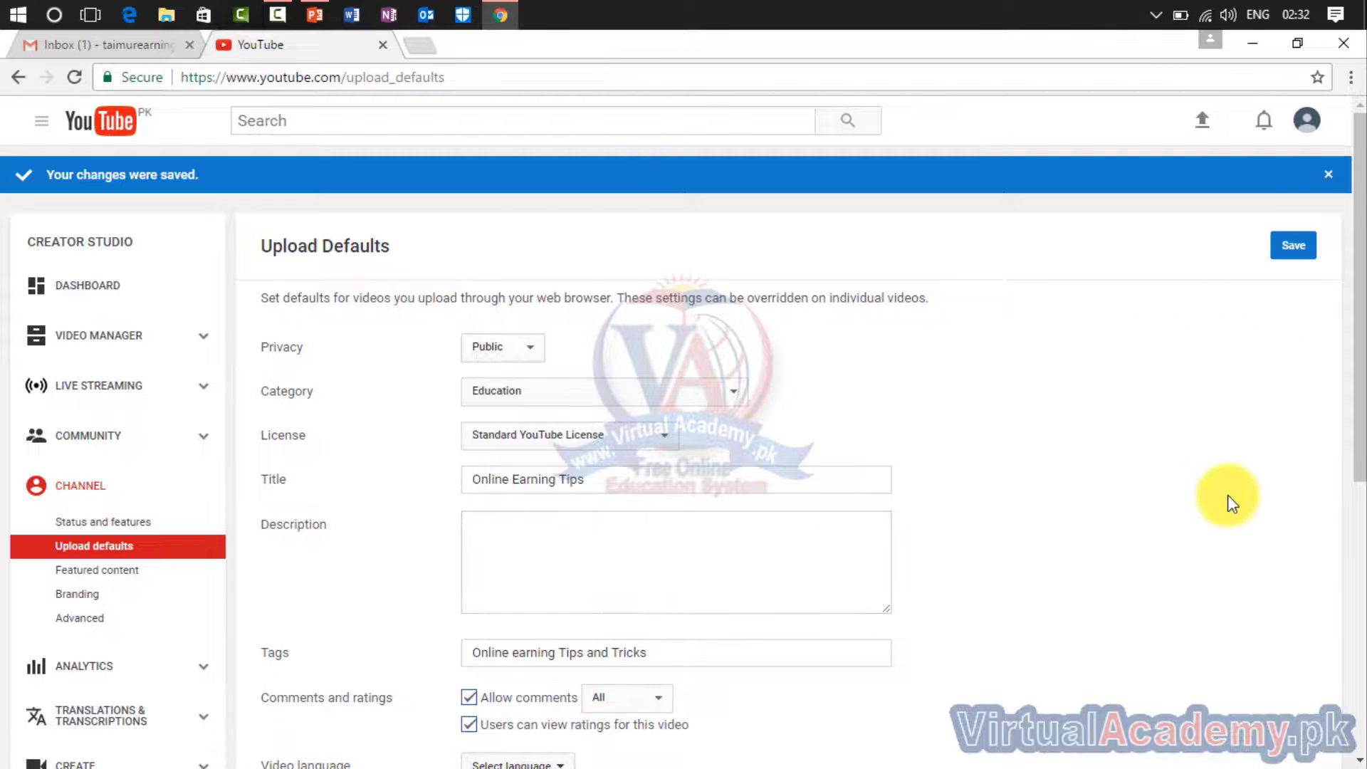
click(75, 552)
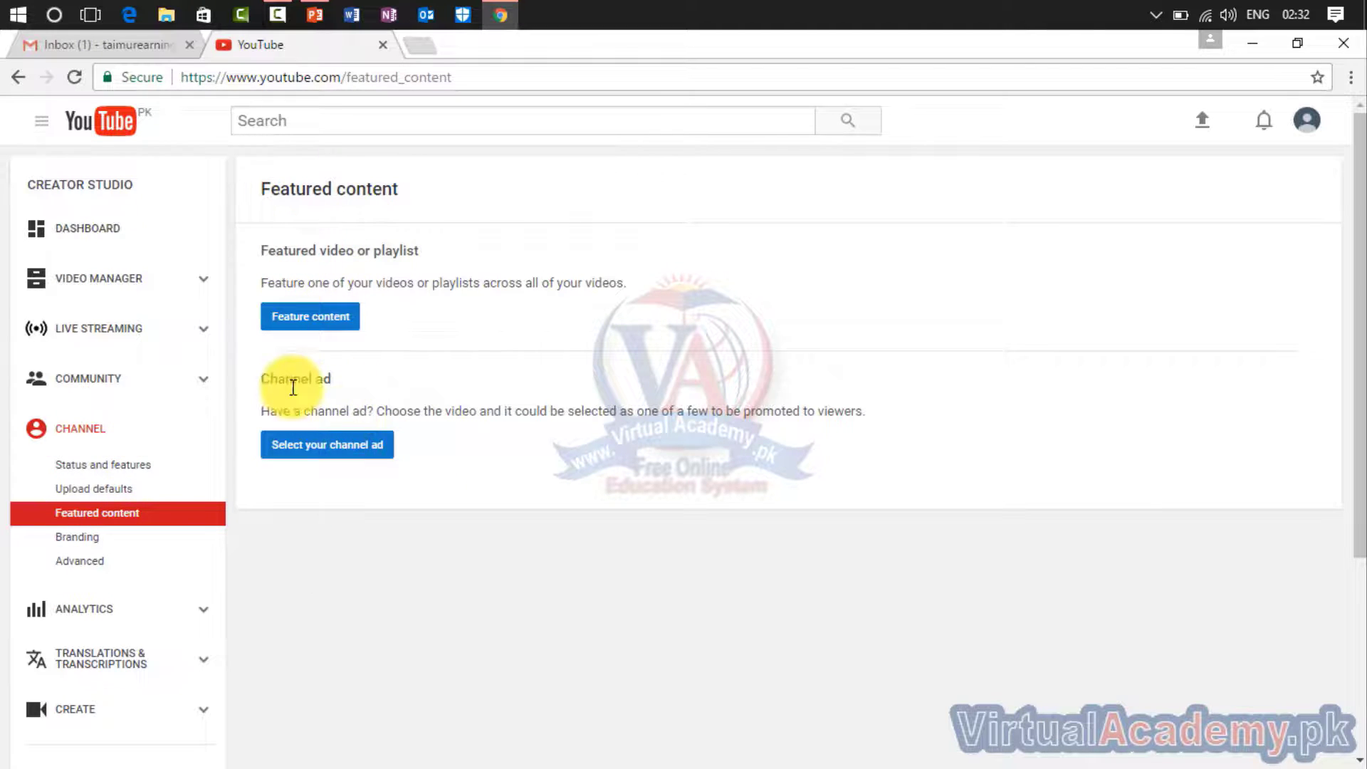
- Check the Branding page, then go to Advanced settings showing country Pakistan
click(91, 537)
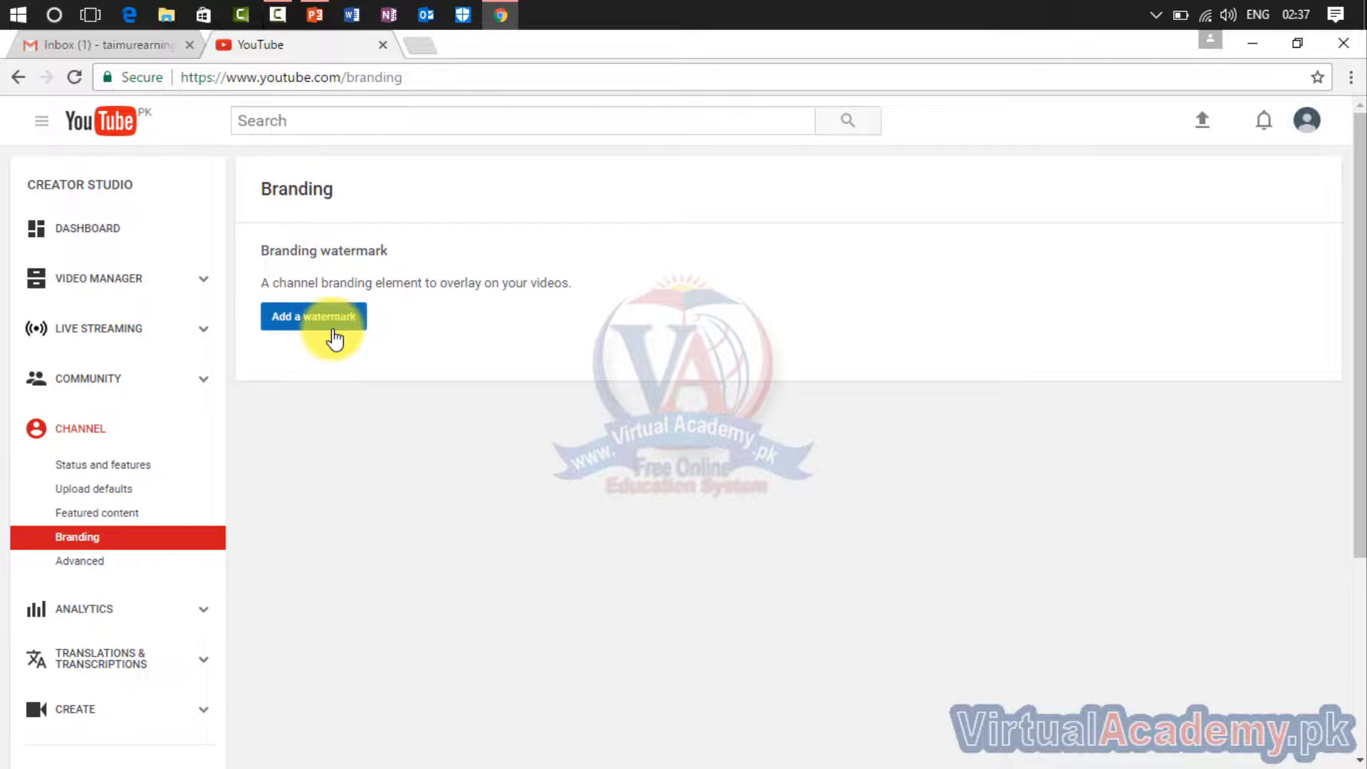
click(70, 562)
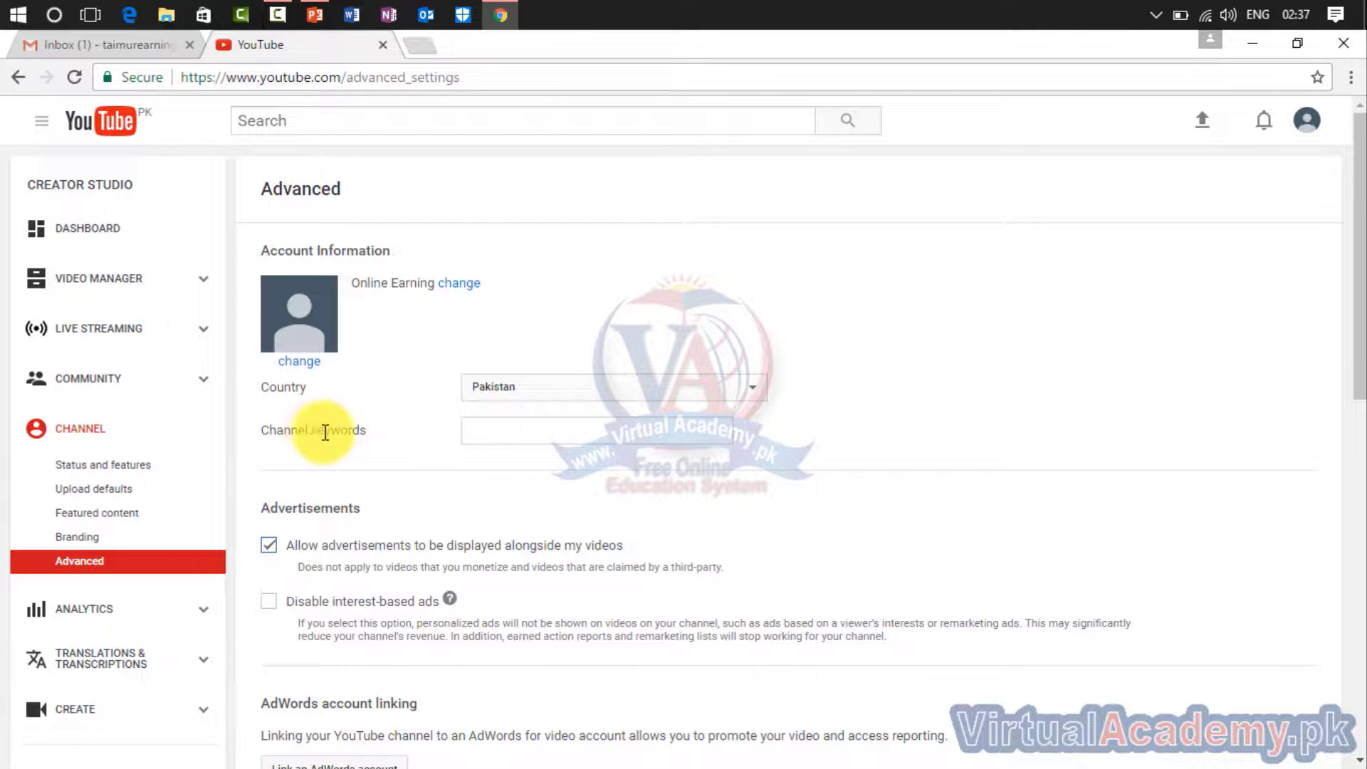
- Fill channel keywords with the autofilled 'Online earning Tips and Tricks' and select the Associated website field
click(491, 430)
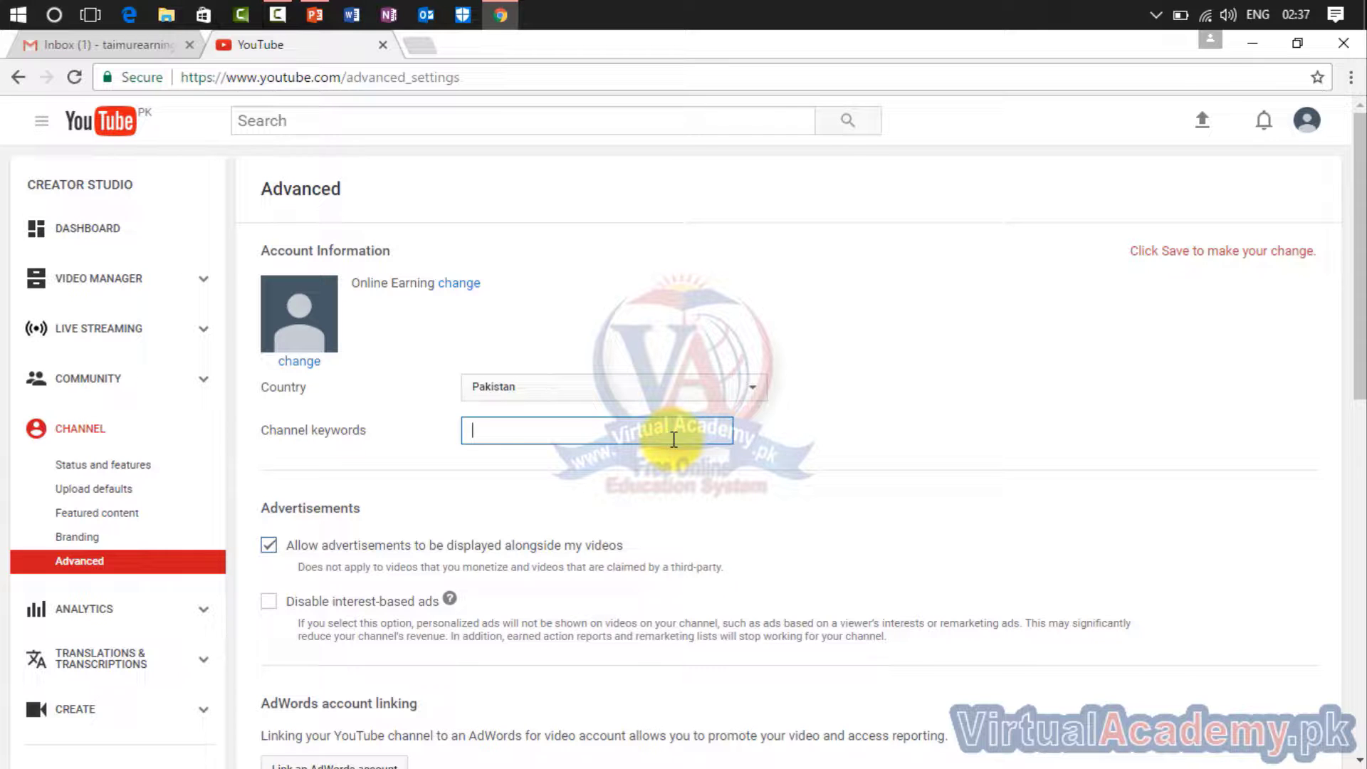
text(Onlin)
click(653, 449)
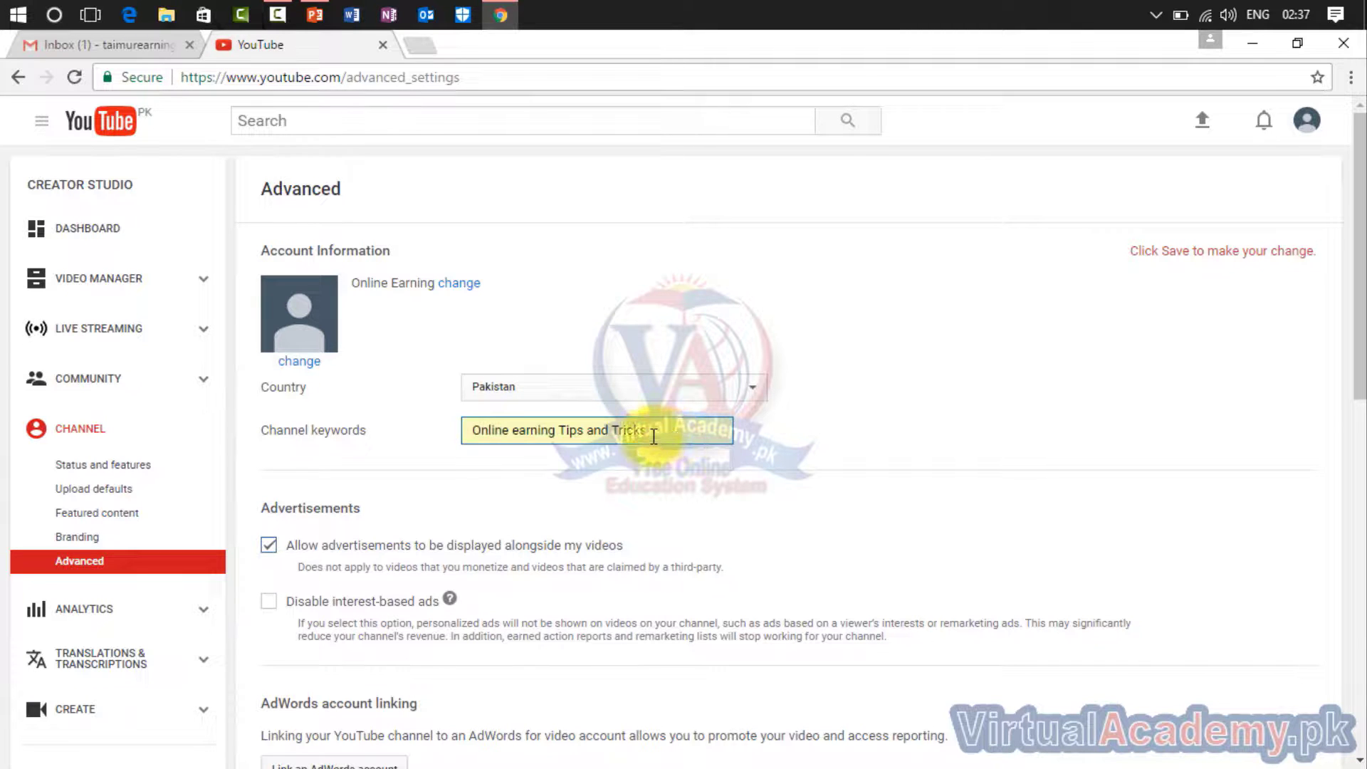
scroll(596, 556, down, 8)
scroll(597, 557, up, 3)
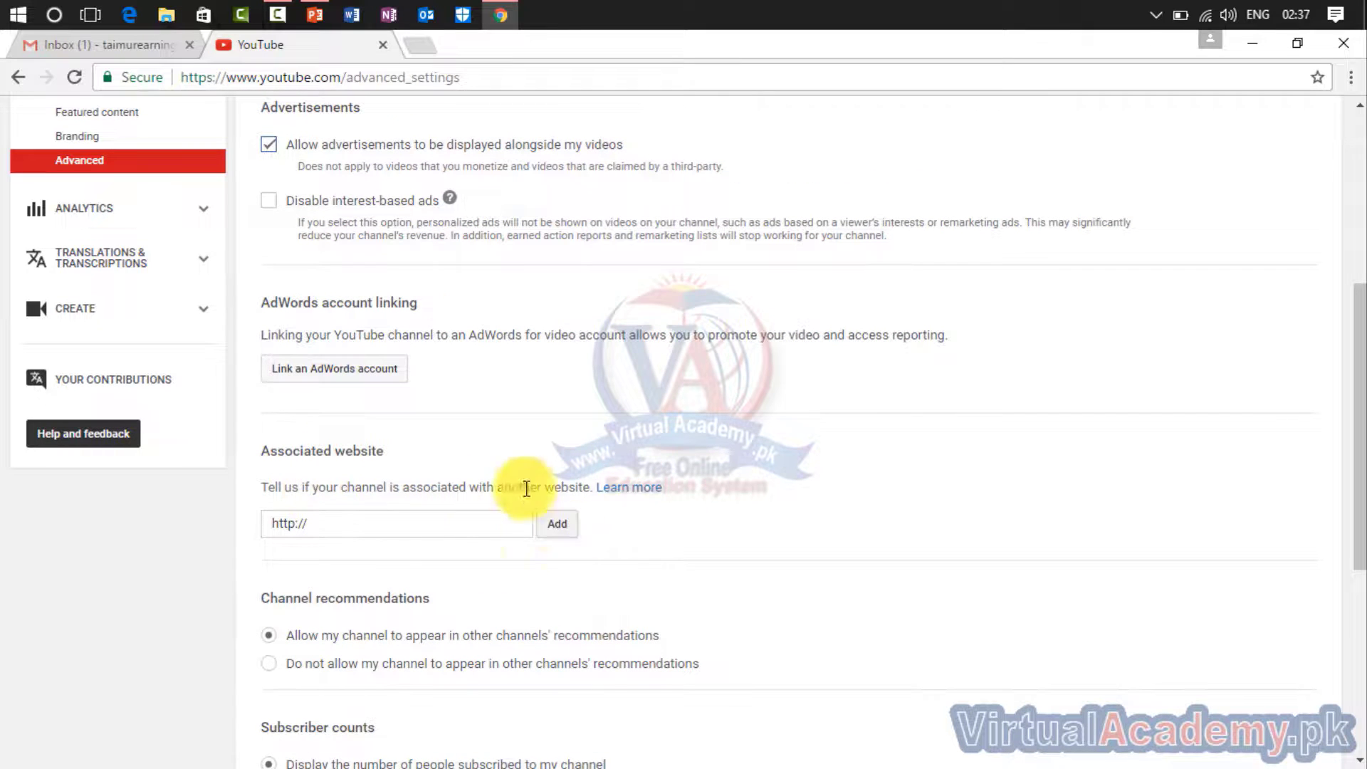
click(326, 522)
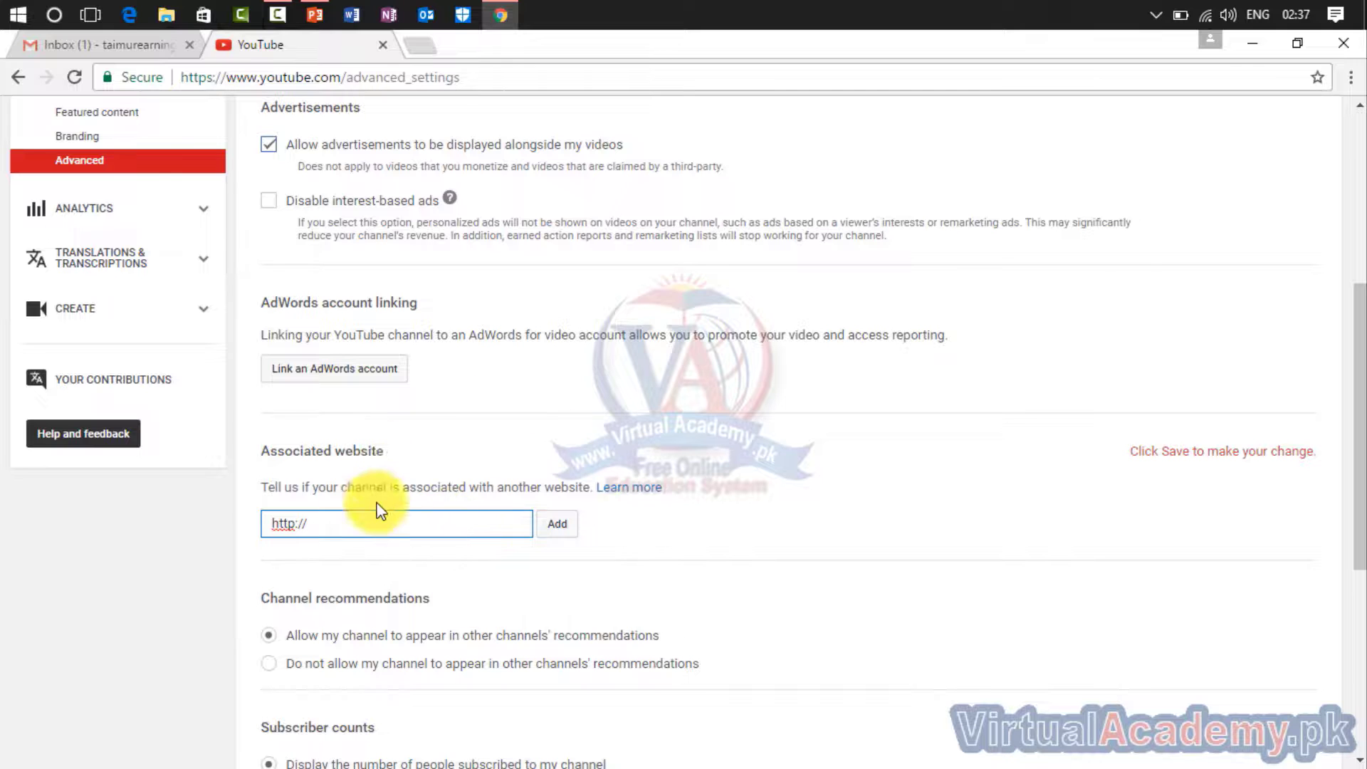
scroll(384, 498, up, 3)
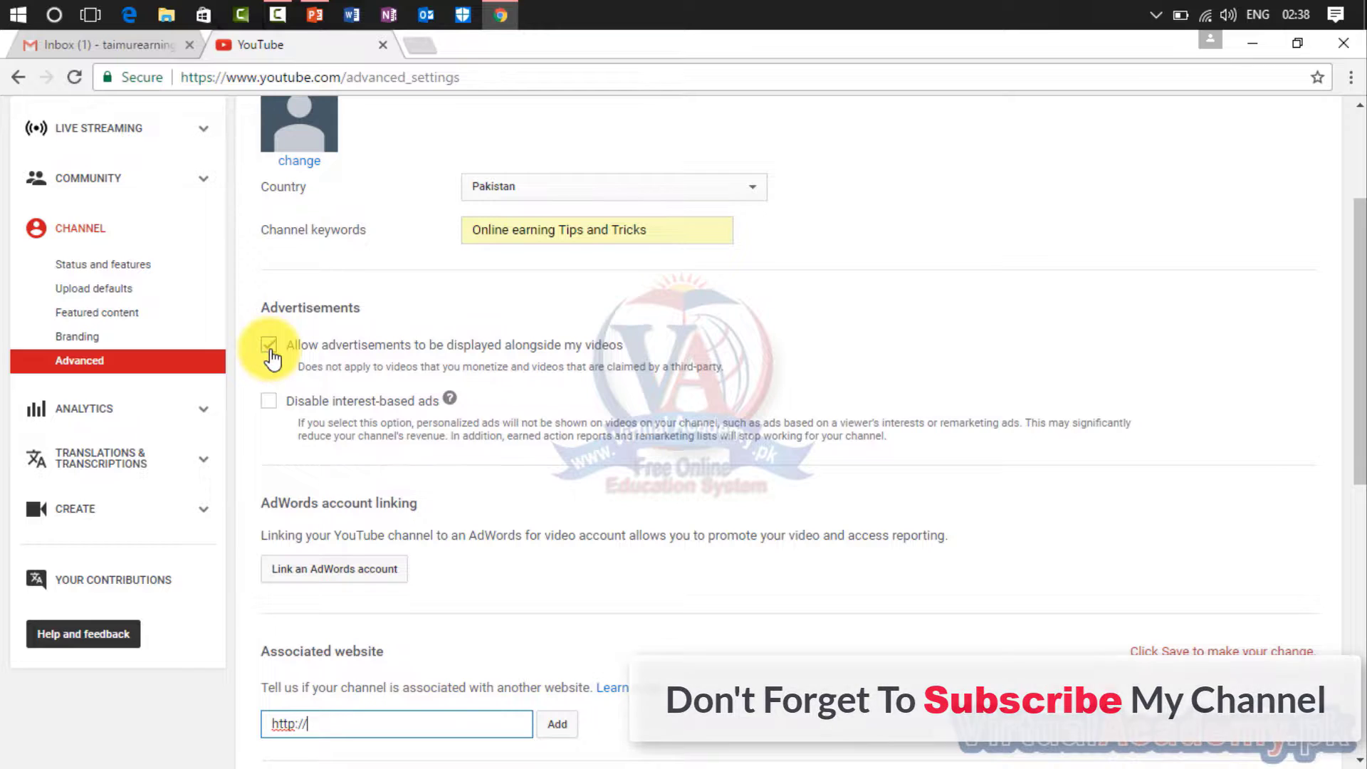
scroll(271, 359, down, 4)
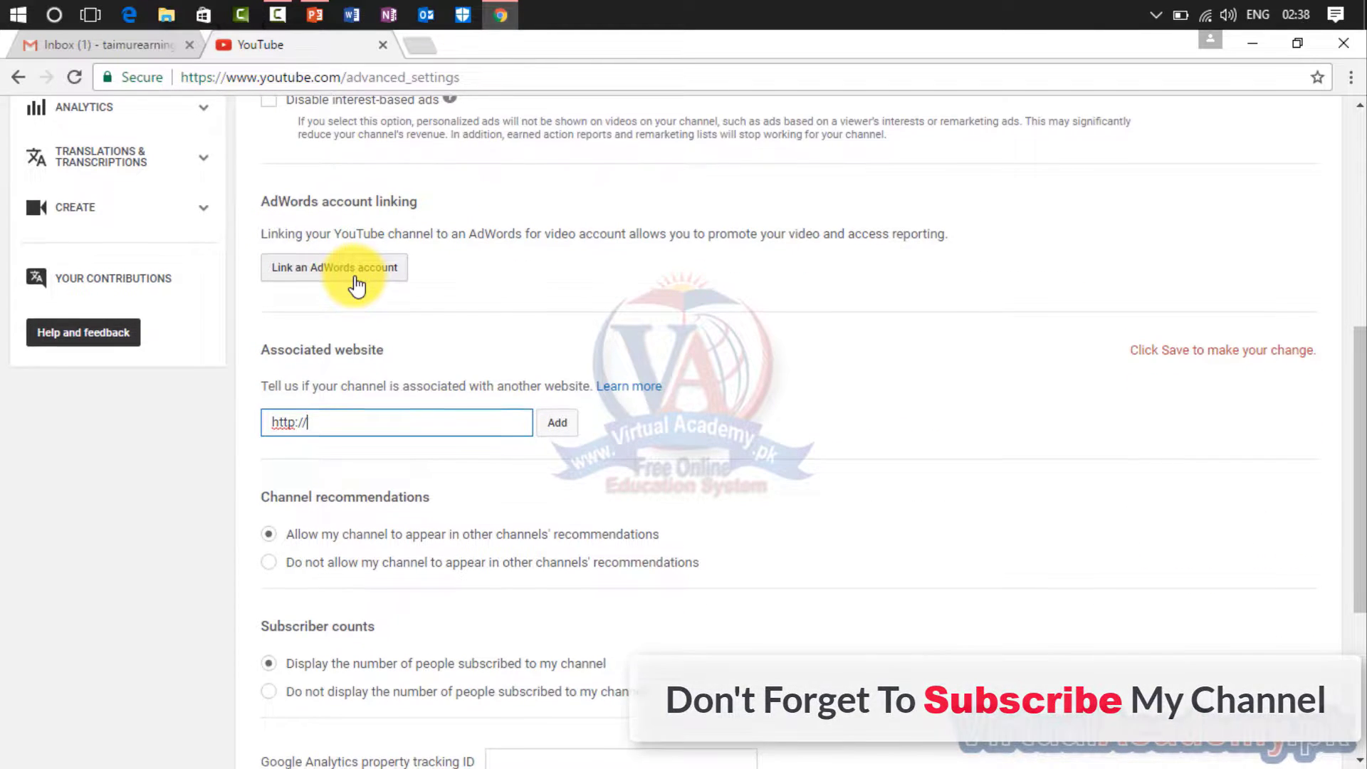
scroll(356, 285, down, 3)
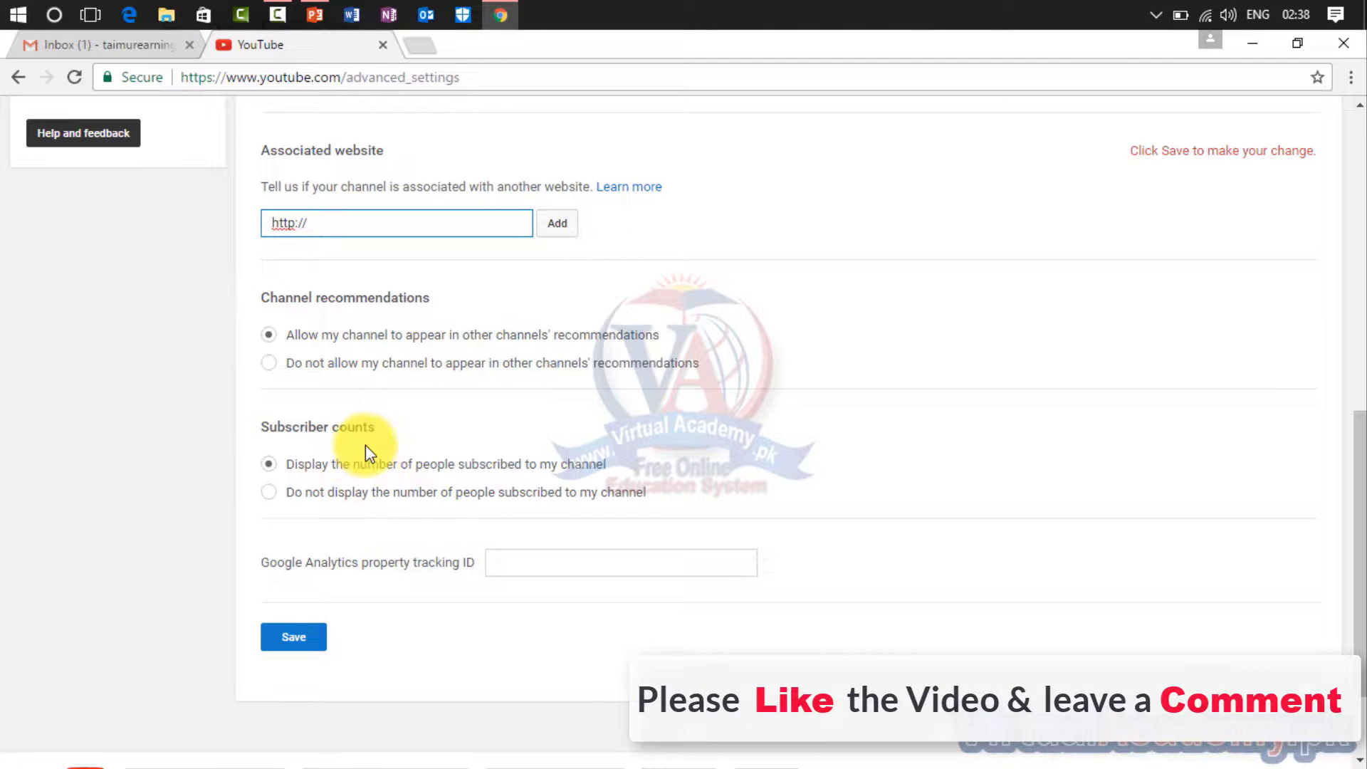
click(340, 488)
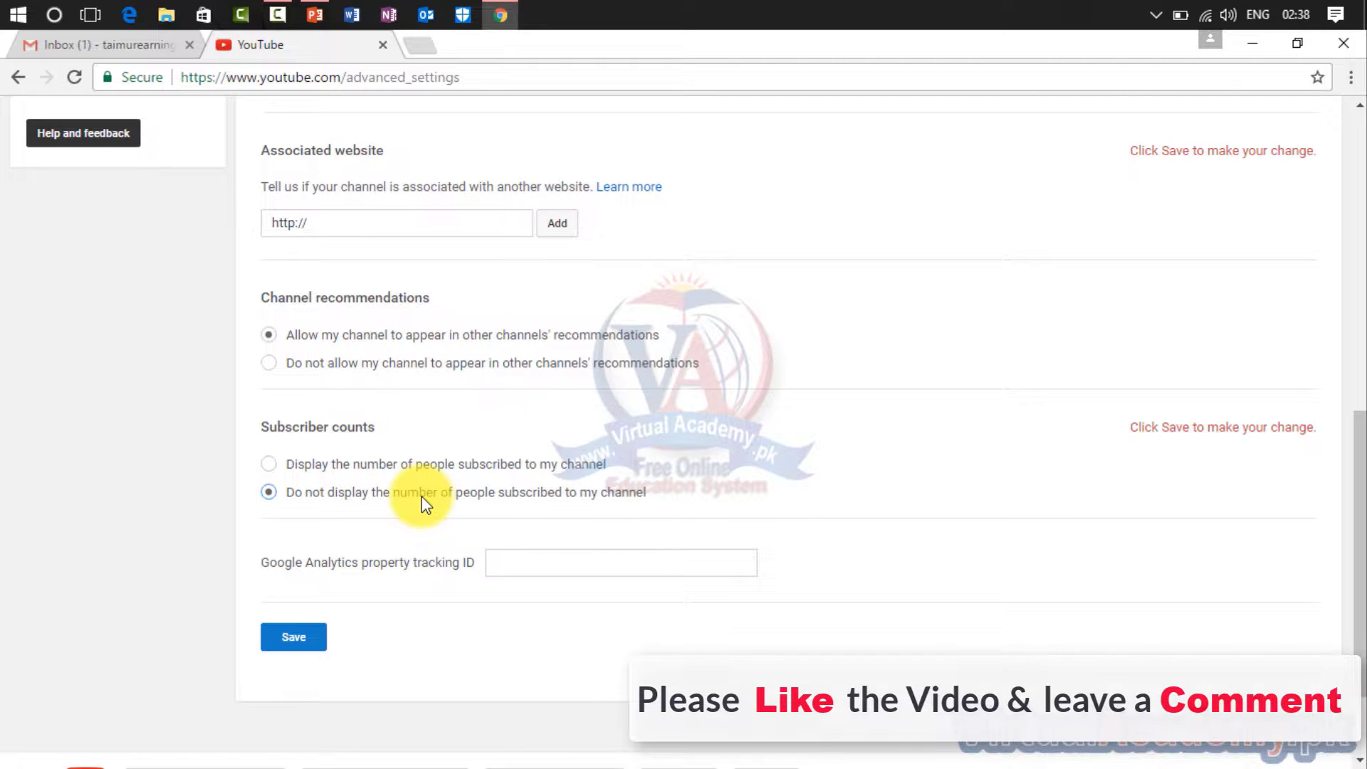
click(337, 464)
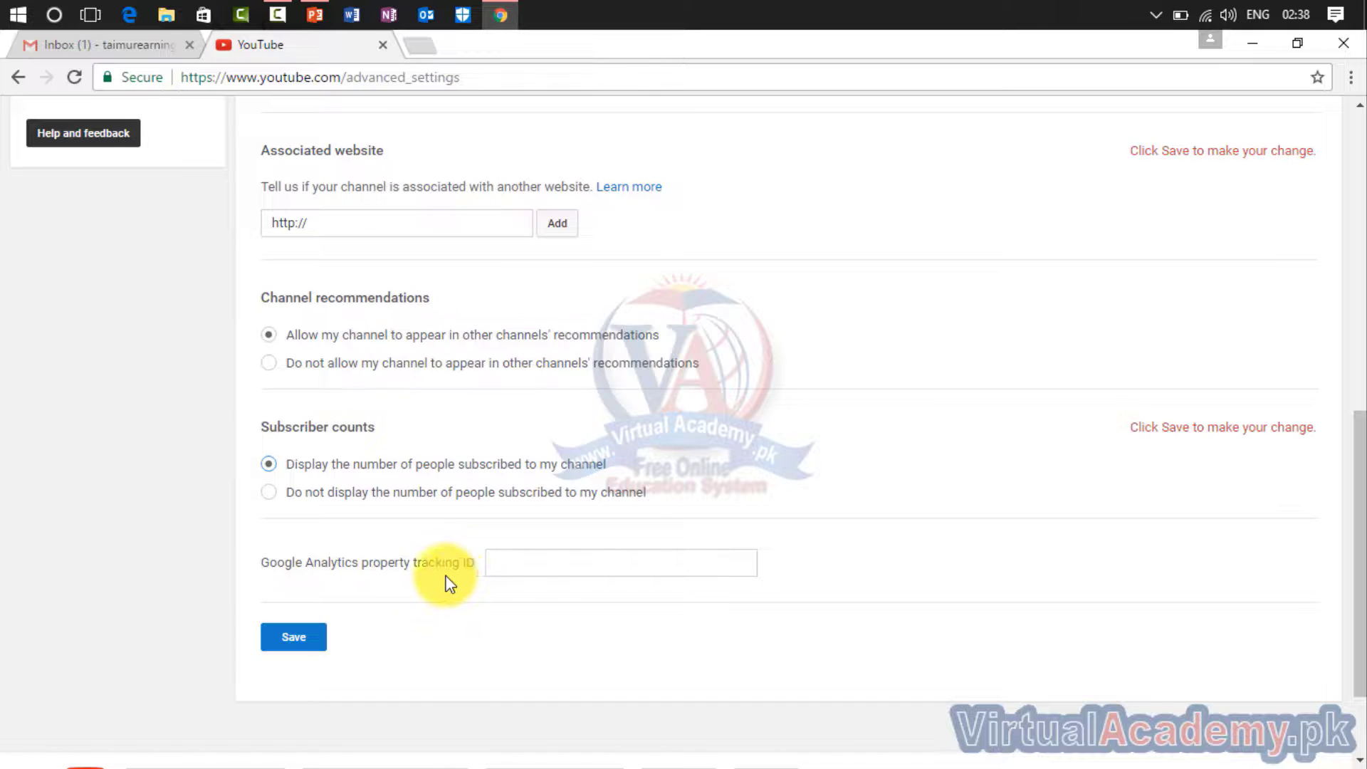
click(523, 568)
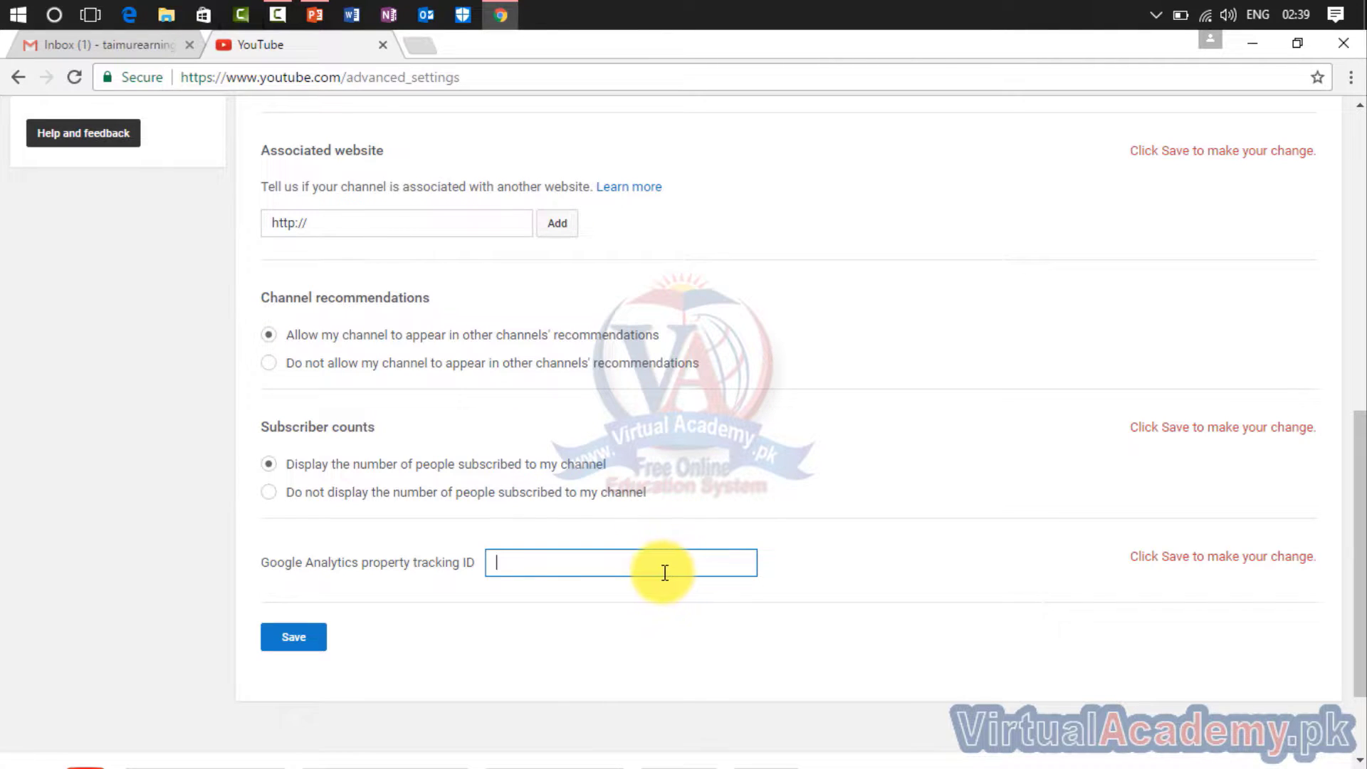
scroll(565, 501, up, 15)
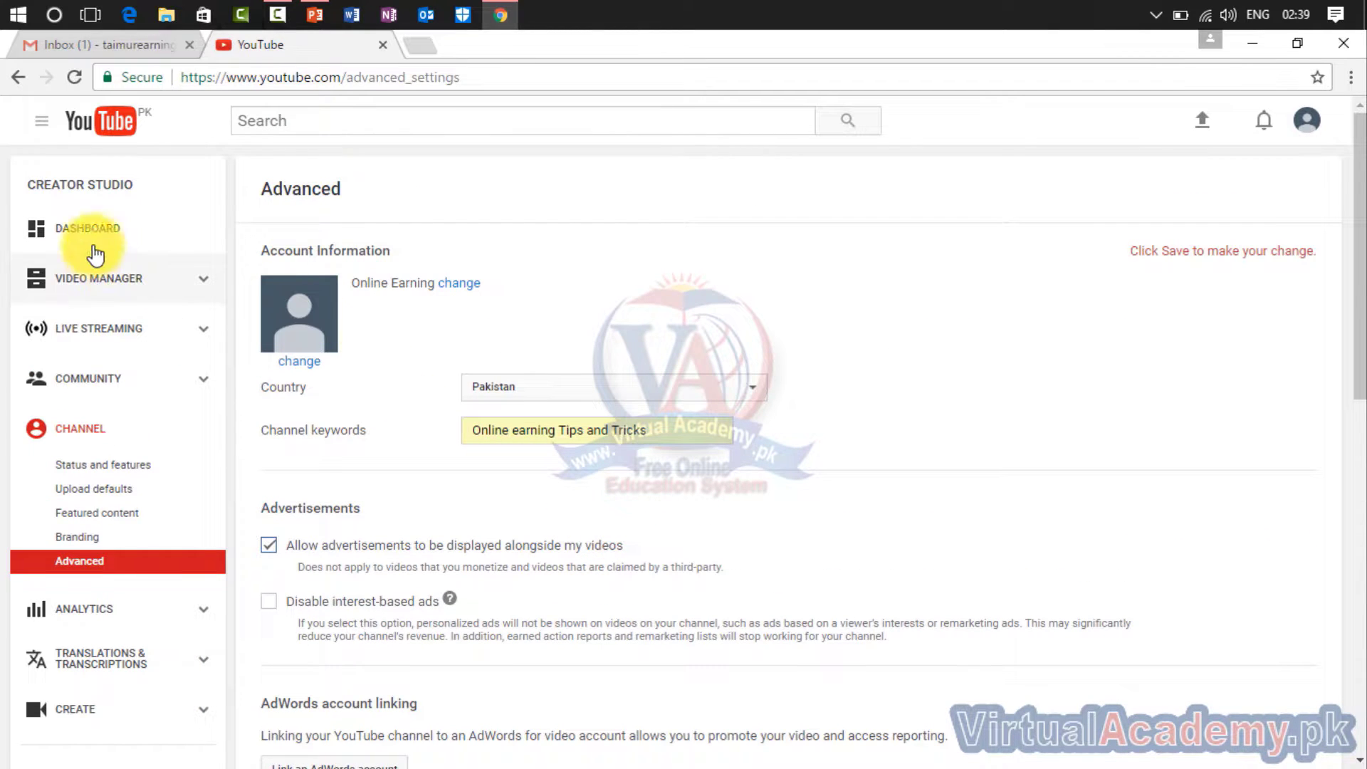
- Go to My channel from the guide menu and browse the Online Earning home page
click(39, 123)
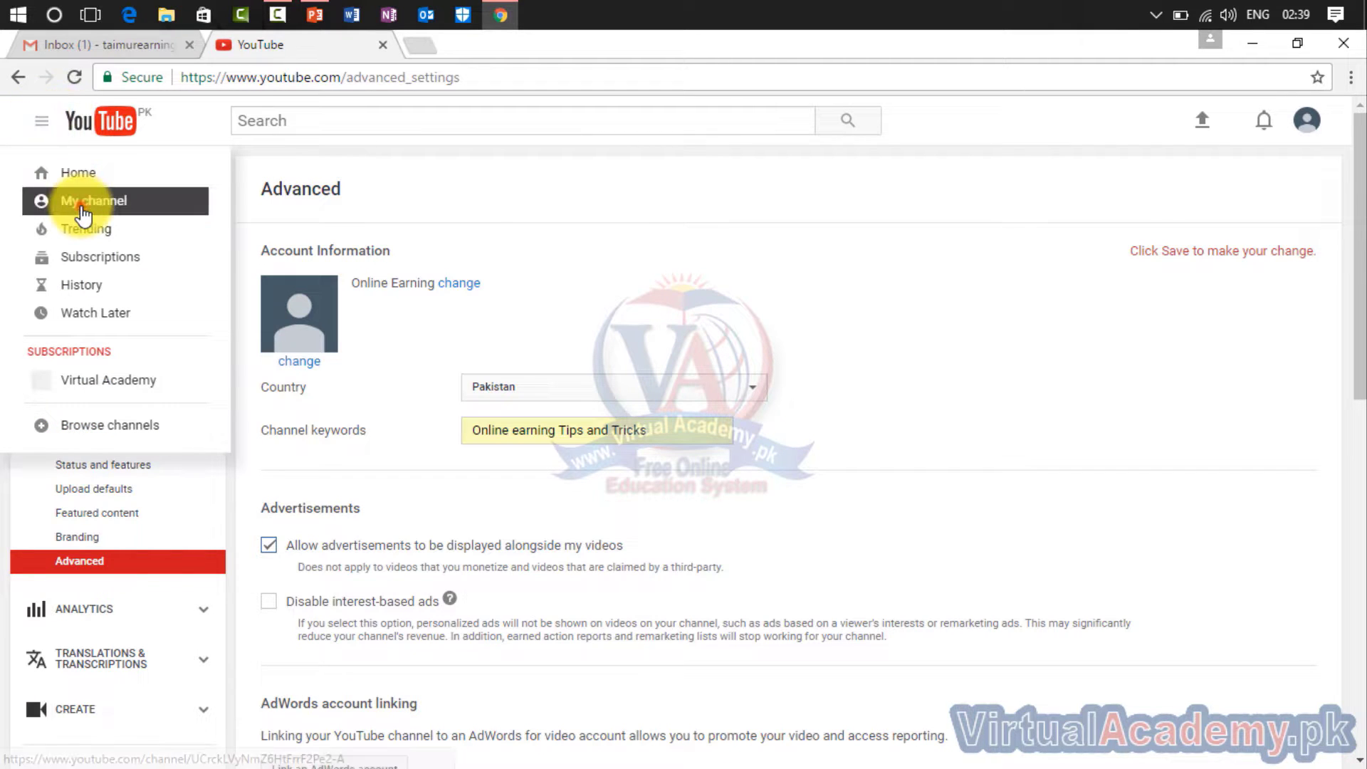
click(44, 200)
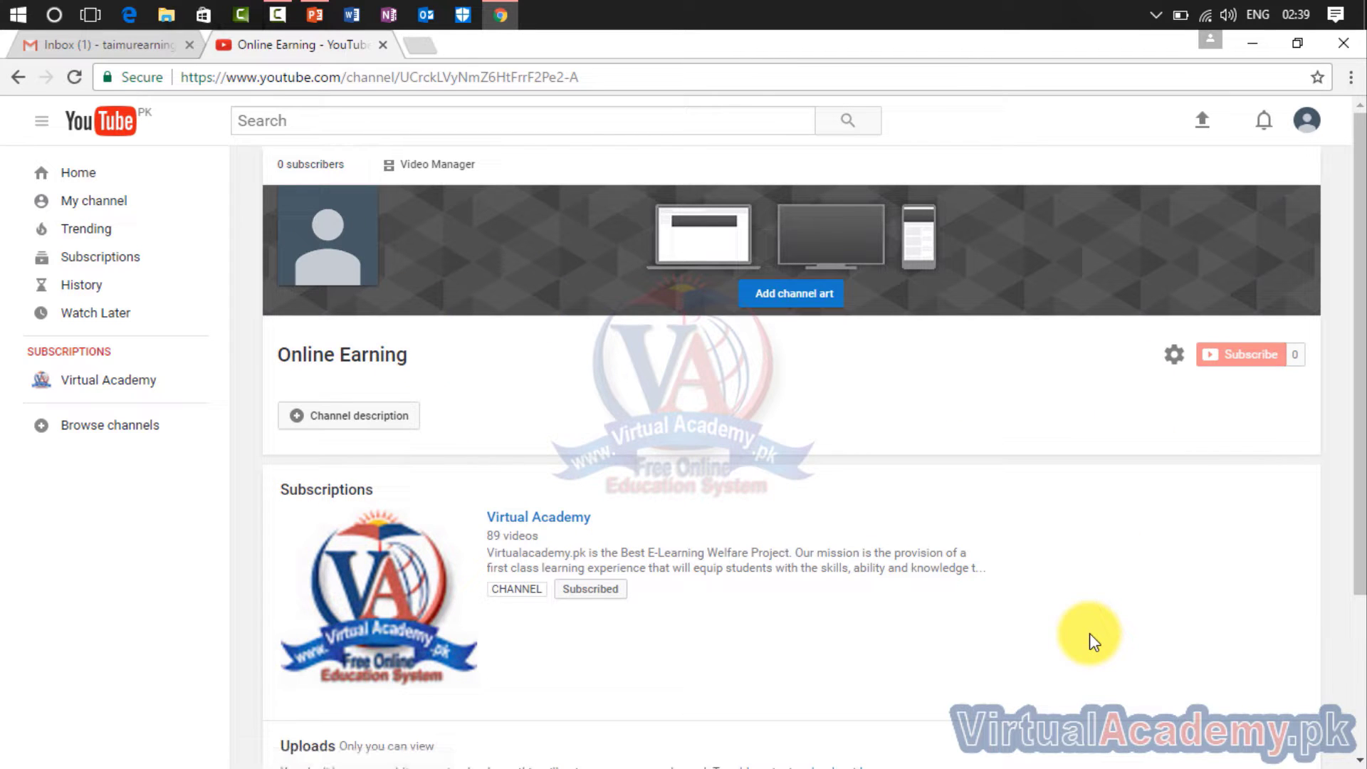
scroll(1089, 631, down, 3)
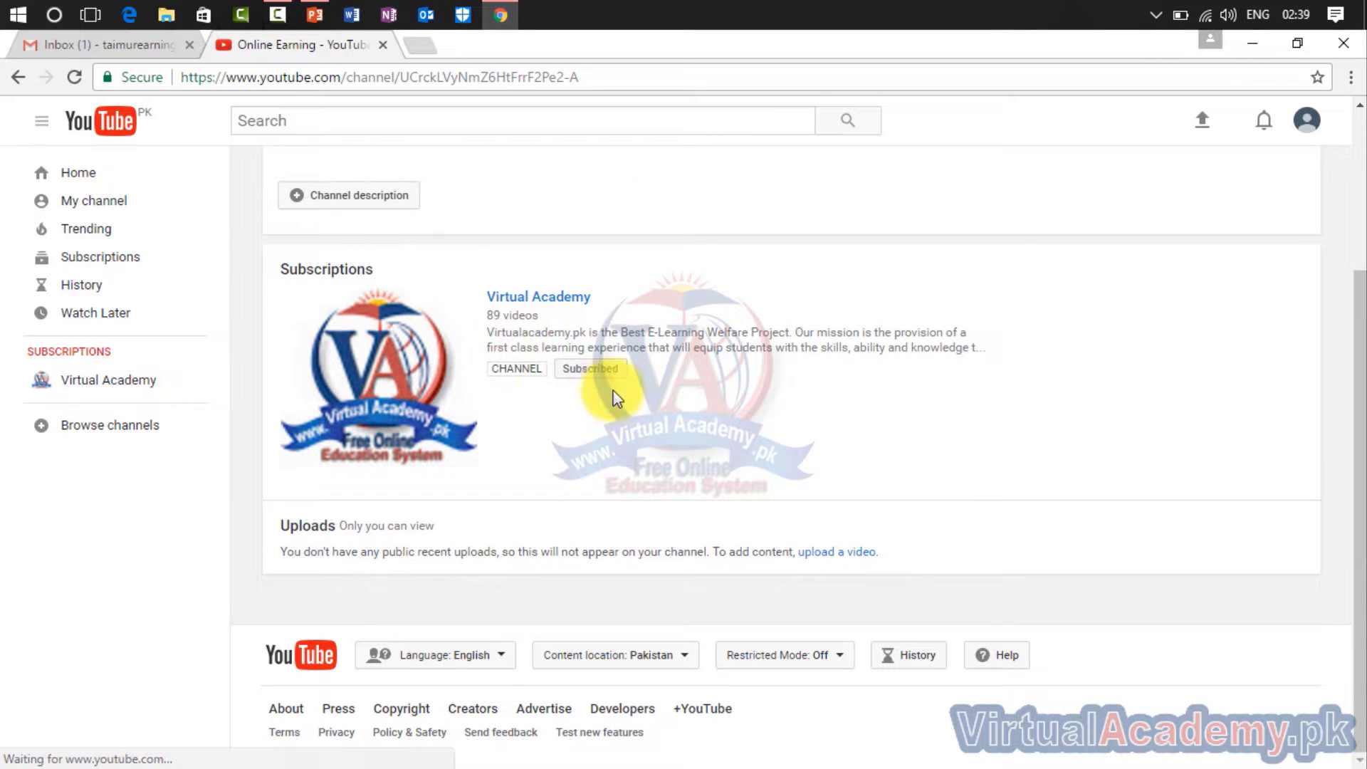
scroll(558, 454, up, 3)
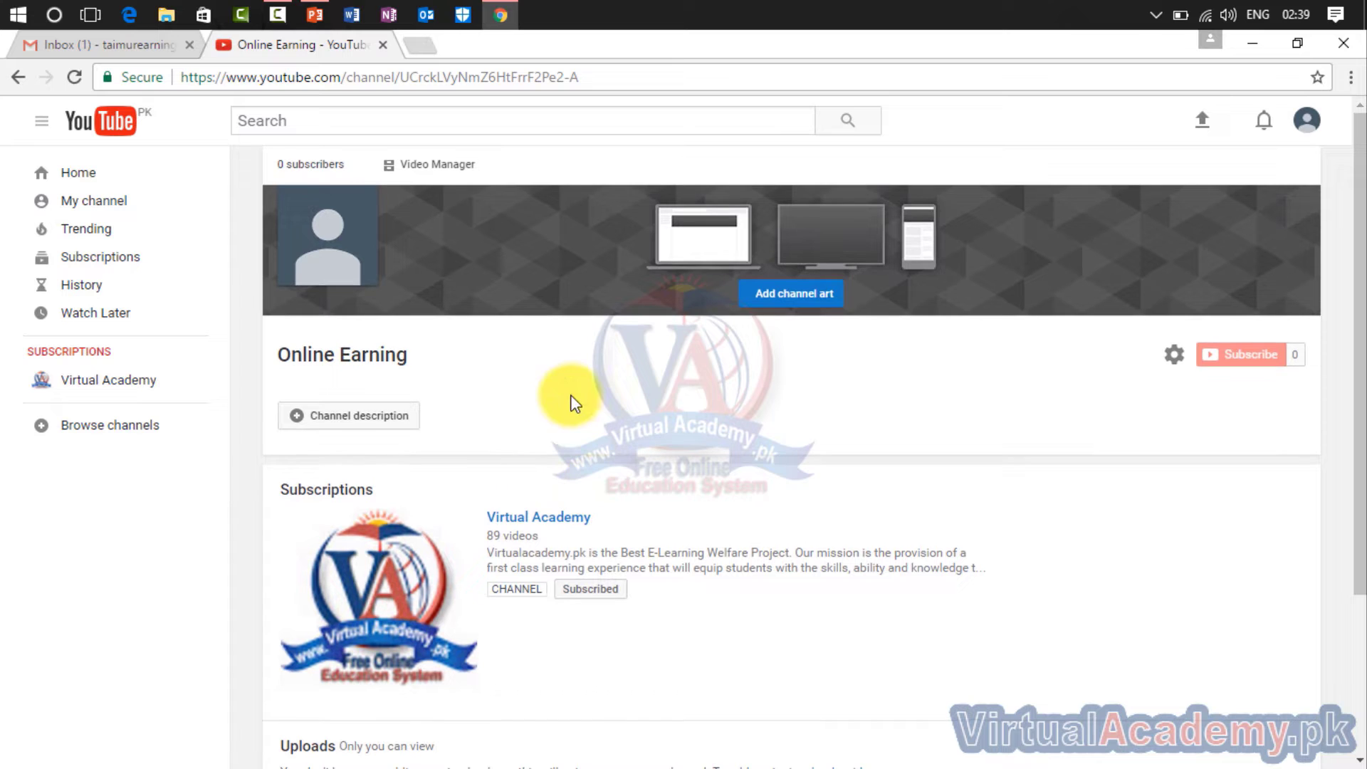
mouse_move(375, 260)
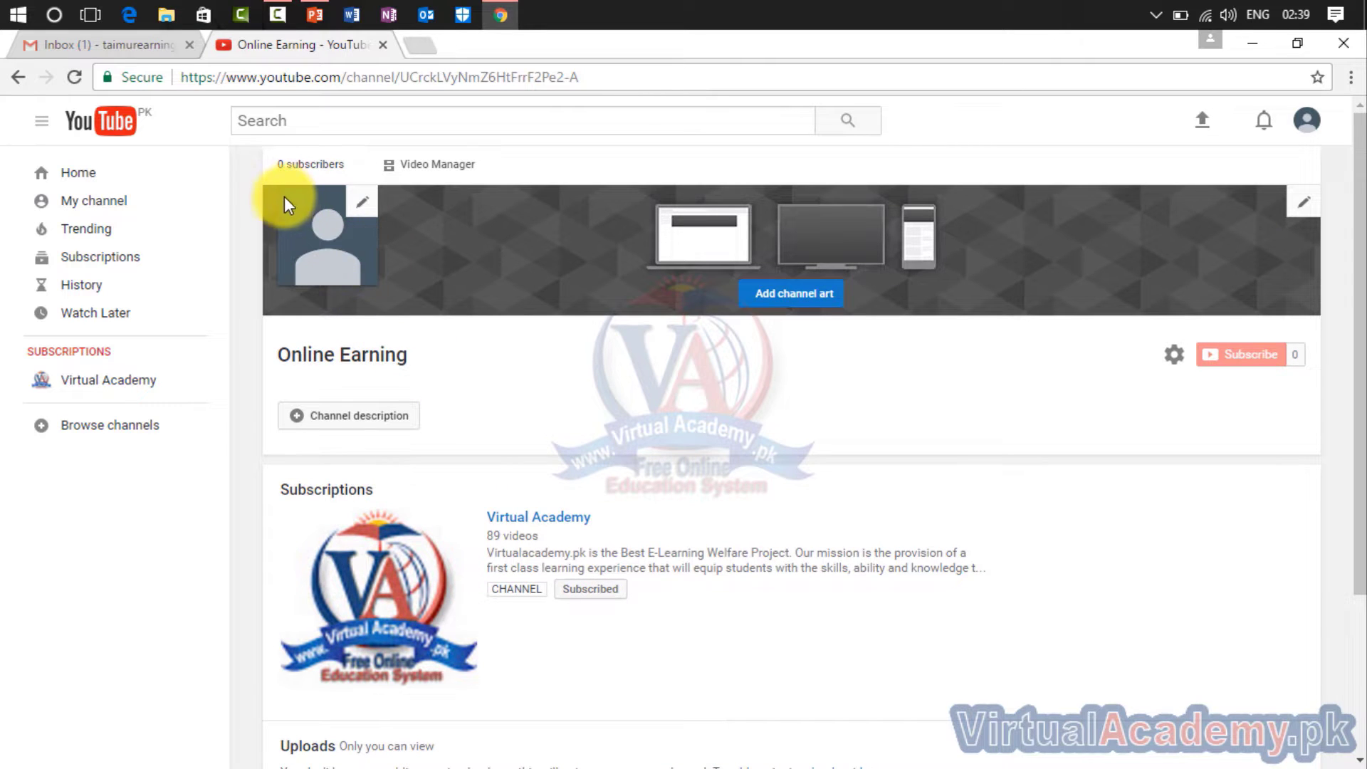